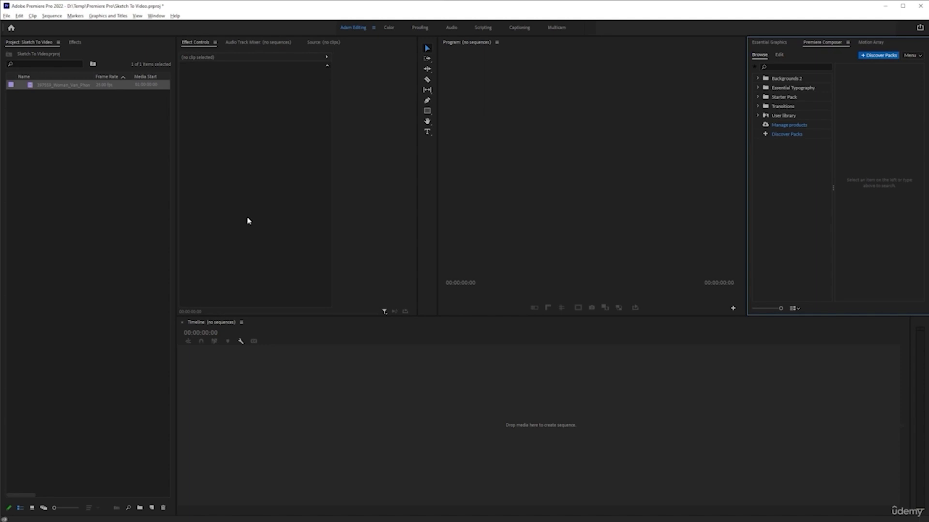
Create a new sequence from the 397559_Woman_Van_Phone_Camera clip and enlarge it in the timeline
{"action": "left_click", "coordinate": [91, 127]}
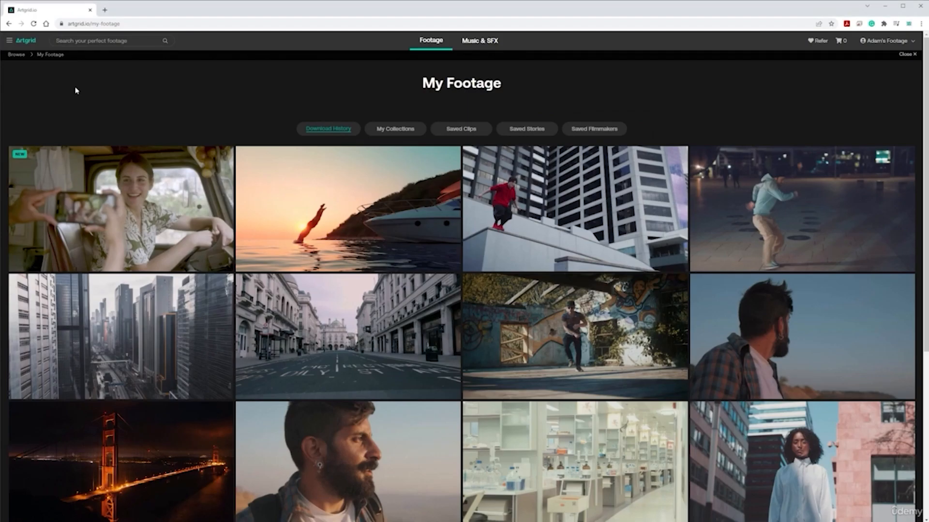
{"action": "mouse_move", "coordinate": [105, 207]}
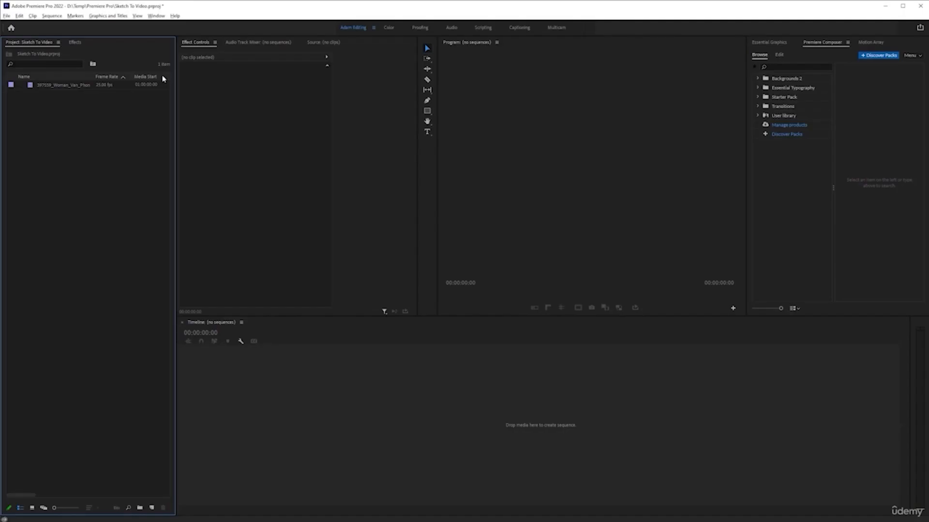
{"action": "right_click", "coordinate": [62, 87]}
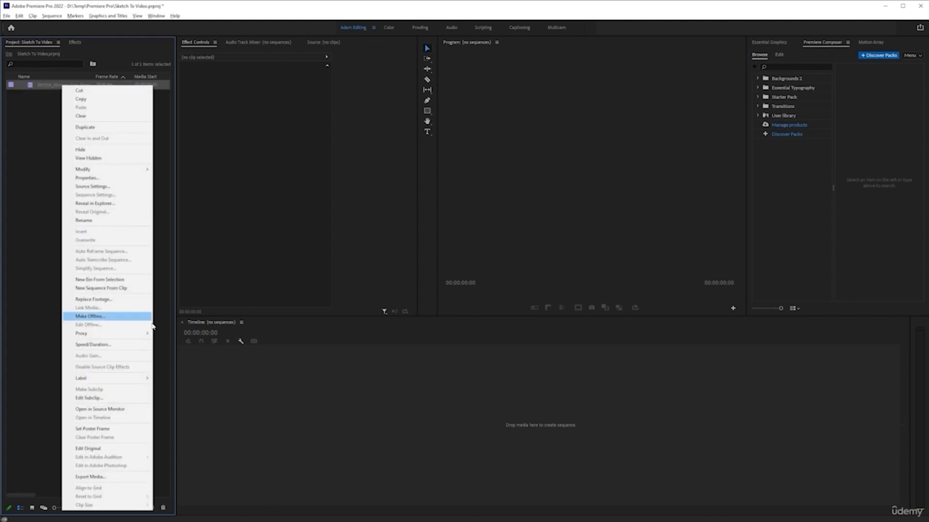
{"action": "left_click", "coordinate": [121, 287]}
{"action": "scroll", "coordinate": [300, 419], "scroll_direction": "up", "scroll_amount": 5}
{"action": "scroll", "coordinate": [304, 412], "scroll_direction": "up", "scroll_amount": 4}
{"action": "scroll", "coordinate": [307, 408], "scroll_direction": "up", "scroll_amount": 3}
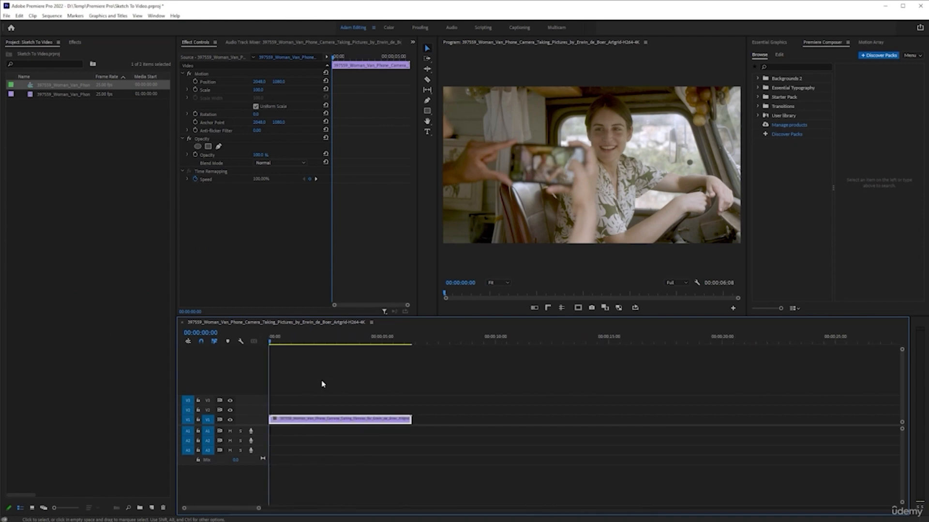
{"action": "left_click_drag", "start_coordinate": [382, 344], "coordinate": [218, 341]}
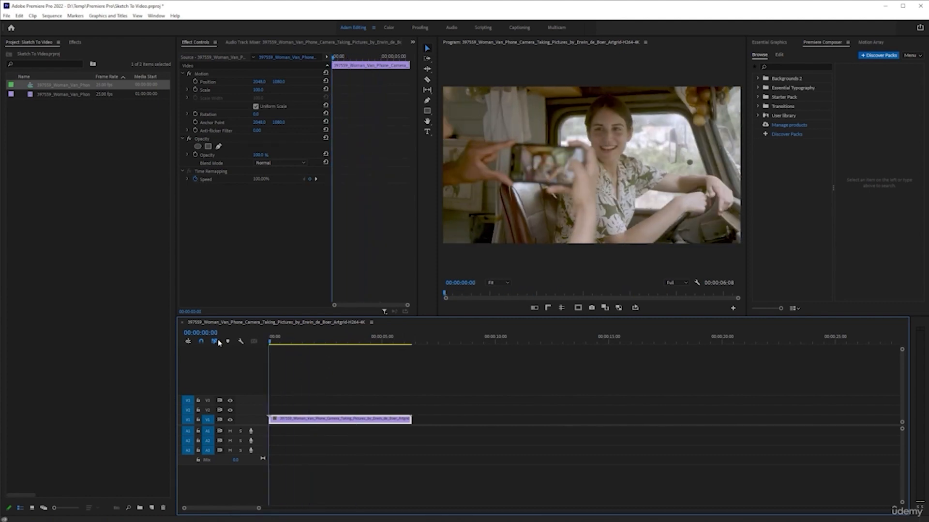
{"action": "scroll", "coordinate": [333, 378], "scroll_direction": "up", "scroll_amount": 4}
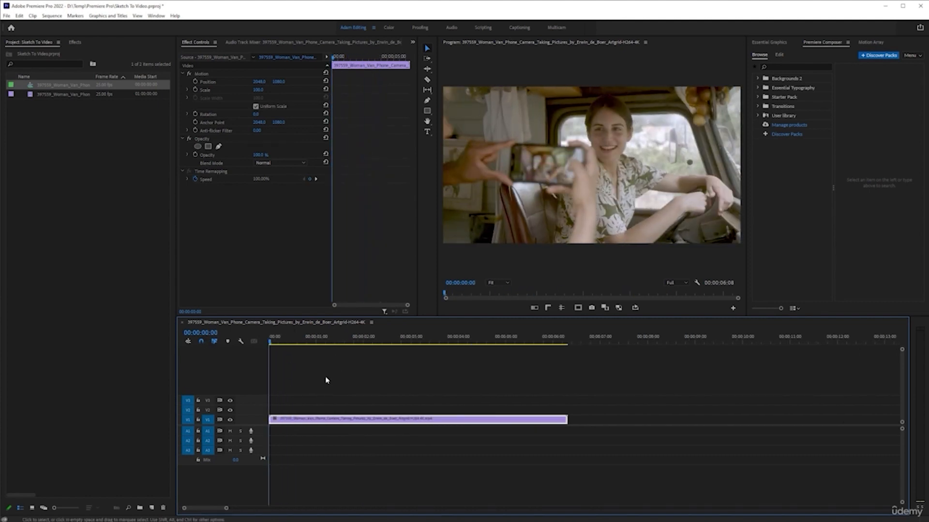
{"action": "left_click_drag", "start_coordinate": [316, 422], "coordinate": [284, 420]}
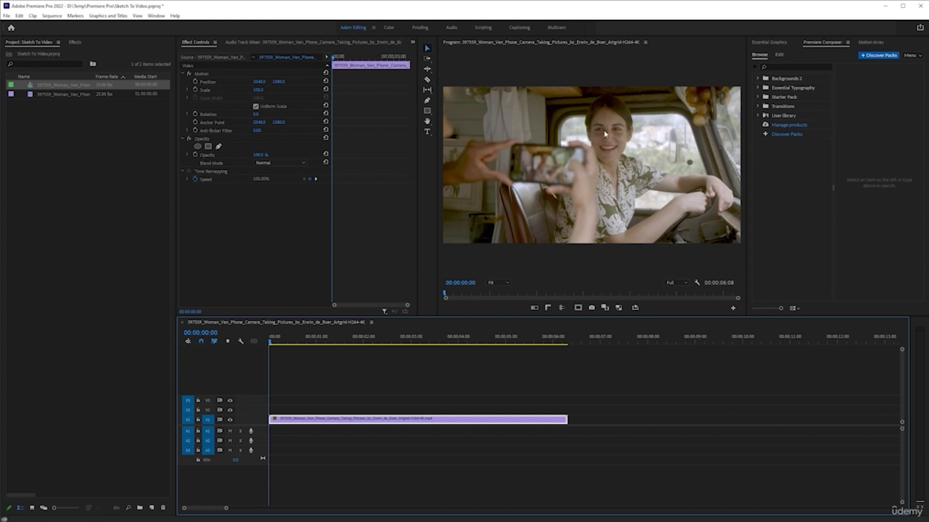
Download the pink love-letter mock-up photo from the Motion Array notepad stock photo results into the project
{"action": "left_click", "coordinate": [873, 42]}
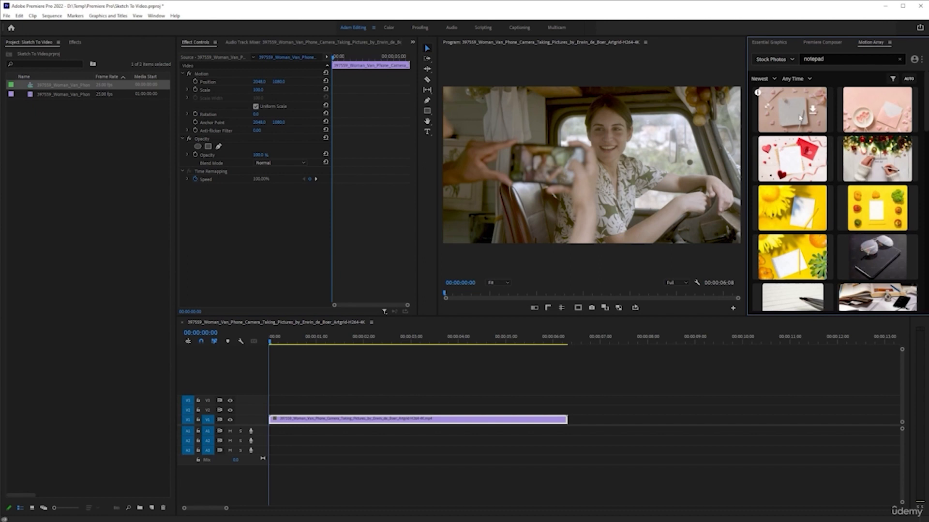
{"action": "key", "text": "grave"}
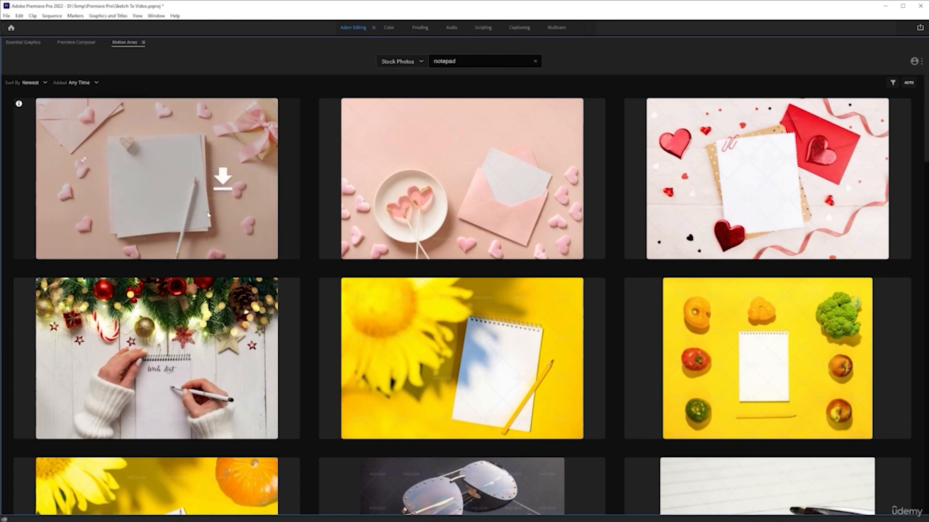
{"action": "key", "text": "grave"}
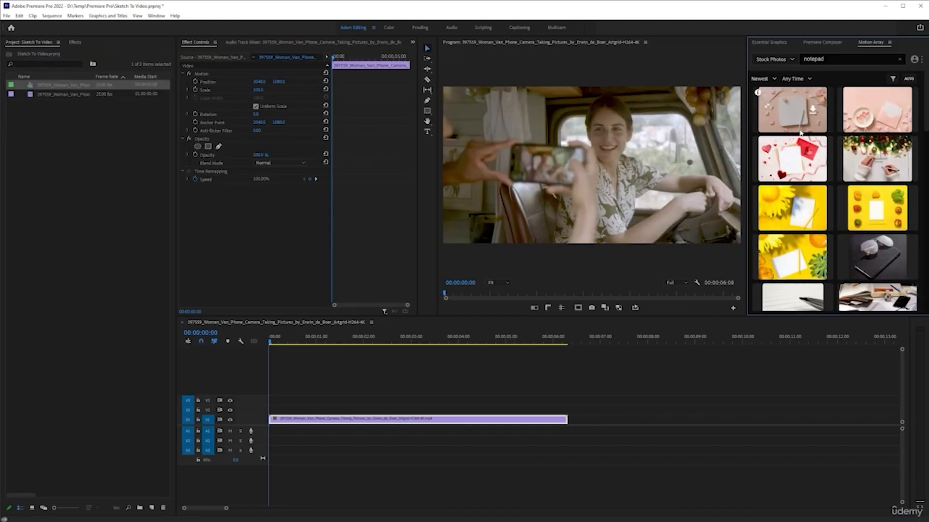
{"action": "left_click", "coordinate": [813, 110]}
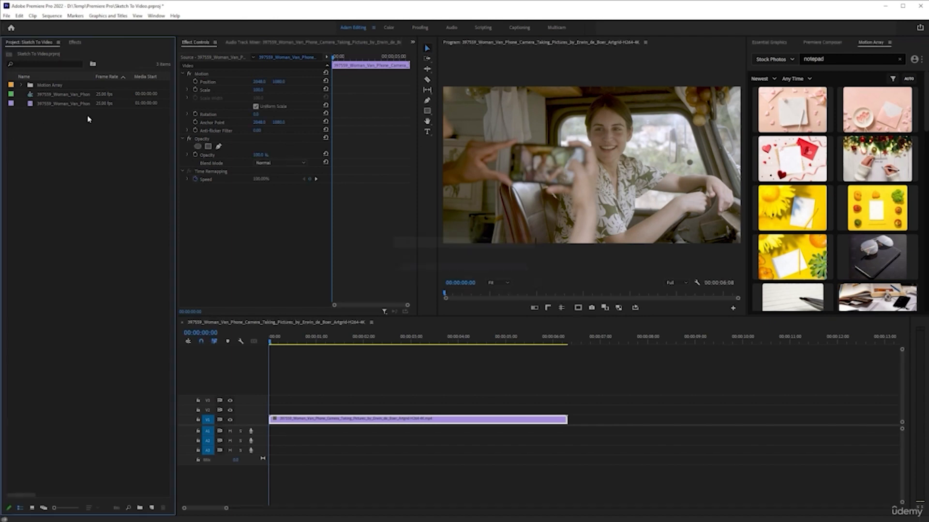
Preview the imported love-letter mock-up image in the Source monitor and return to the project's top level
{"action": "double_click", "coordinate": [30, 86]}
{"action": "double_click", "coordinate": [36, 85]}
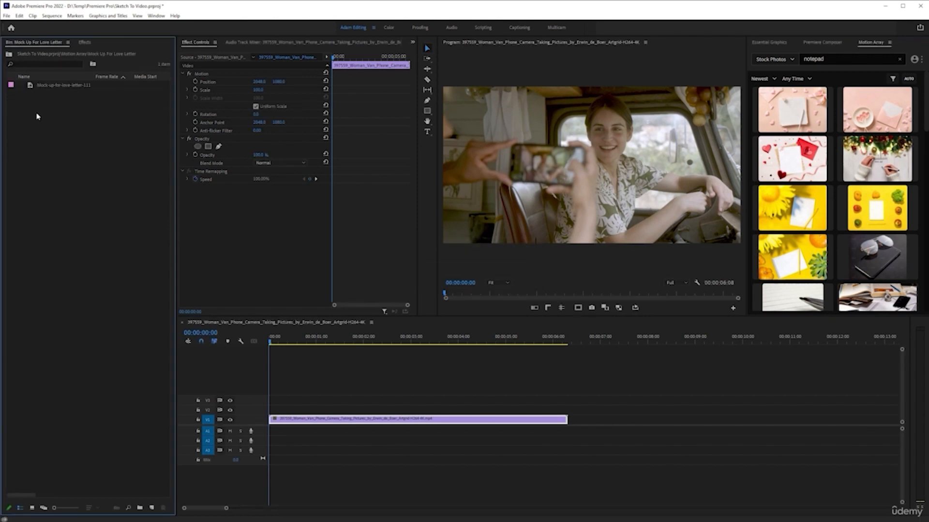
{"action": "double_click", "coordinate": [49, 86]}
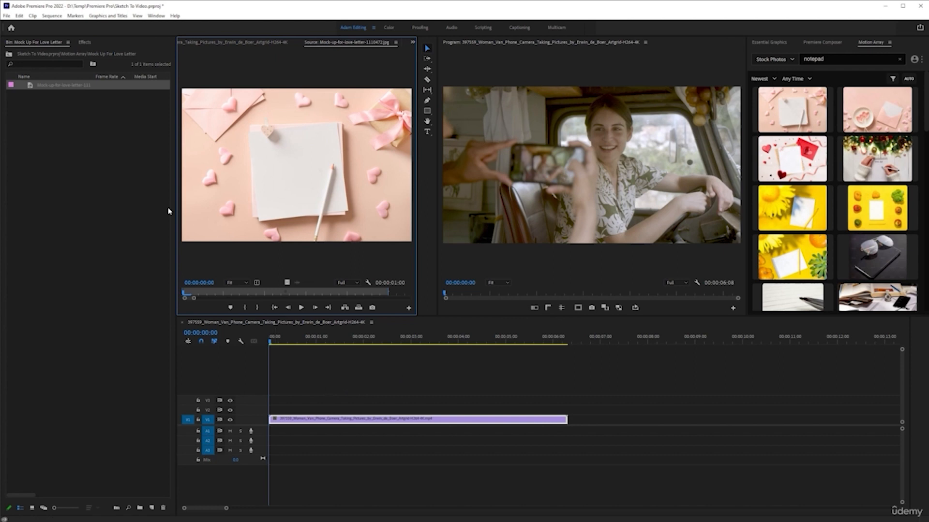
{"action": "left_click", "coordinate": [8, 54]}
{"action": "left_click", "coordinate": [9, 54]}
{"action": "left_click", "coordinate": [591, 183]}
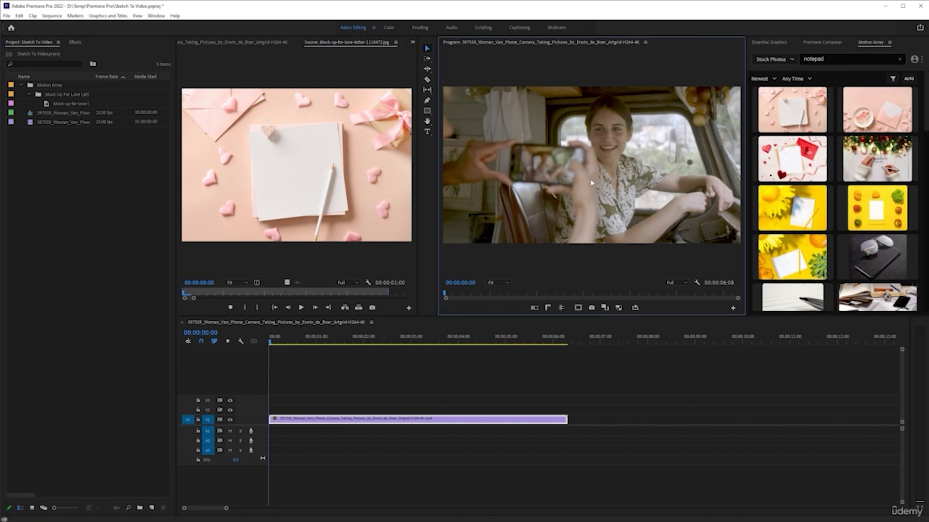
Split the video clip at 00:00:00:12
{"action": "scroll", "coordinate": [306, 394], "scroll_direction": "up", "scroll_amount": 3}
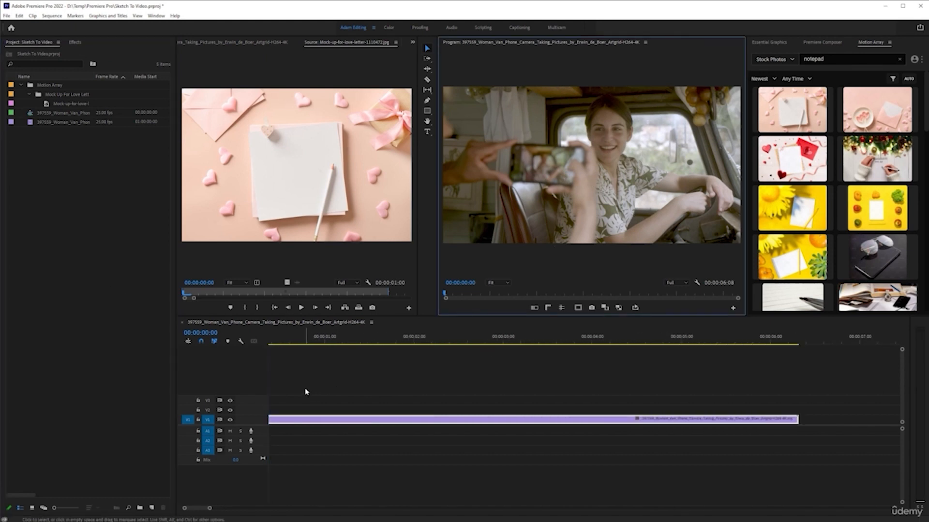
{"action": "scroll", "coordinate": [304, 368], "scroll_direction": "up", "scroll_amount": 1}
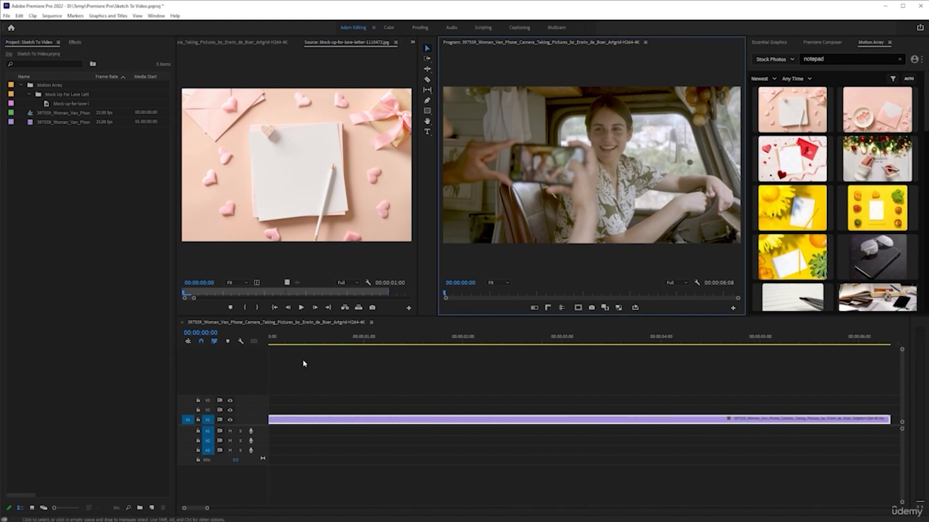
{"action": "scroll", "coordinate": [299, 358], "scroll_direction": "down", "scroll_amount": 2}
{"action": "scroll", "coordinate": [293, 351], "scroll_direction": "down", "scroll_amount": 2}
{"action": "left_click", "coordinate": [276, 343]}
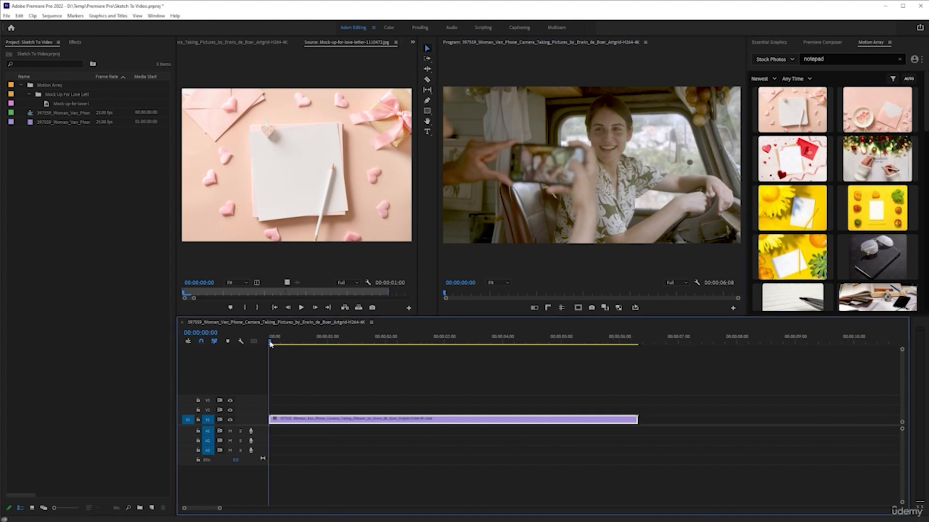
{"action": "left_click_drag", "start_coordinate": [277, 343], "coordinate": [298, 343]}
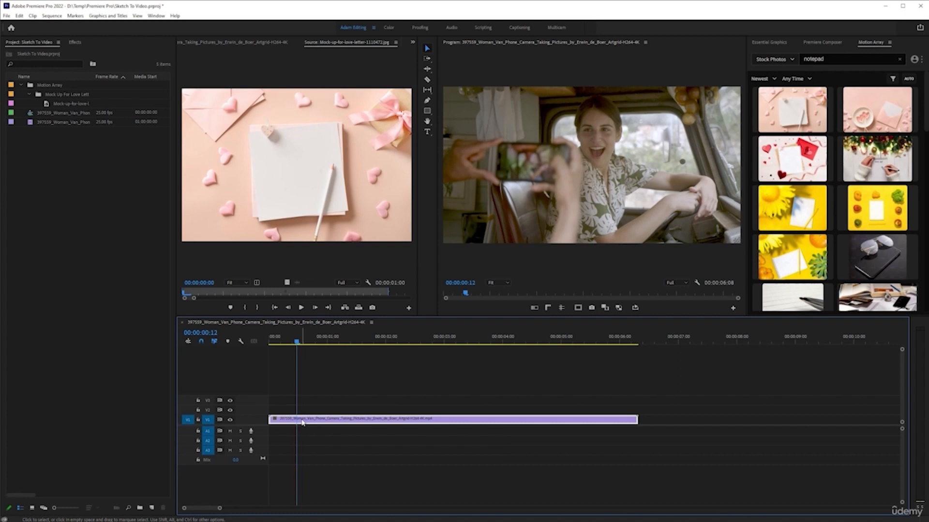
{"action": "key", "text": "ctrl+k"}
Apply a frame hold to the first clip segment using Source Timecode 01:00:00:12
{"action": "key", "text": "="}
{"action": "key", "text": "="}
{"action": "key", "text": "="}
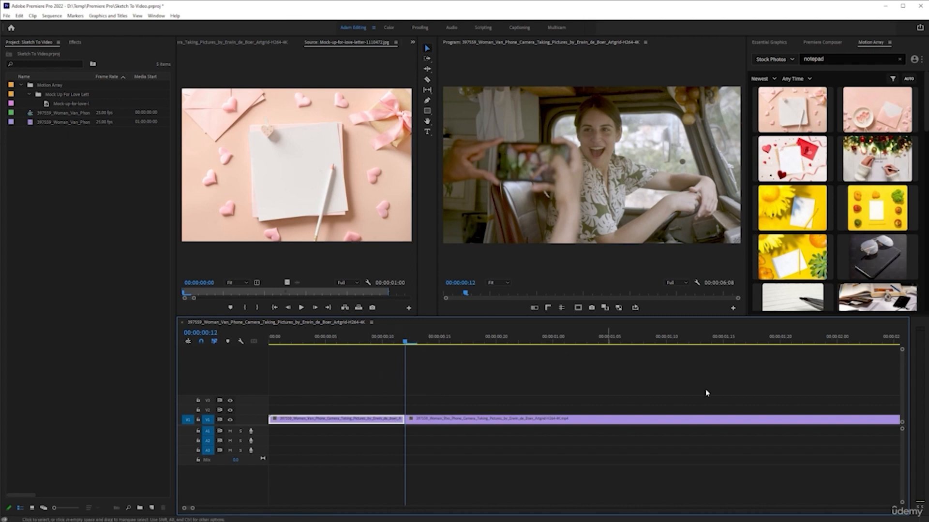
{"action": "right_click", "coordinate": [386, 422]}
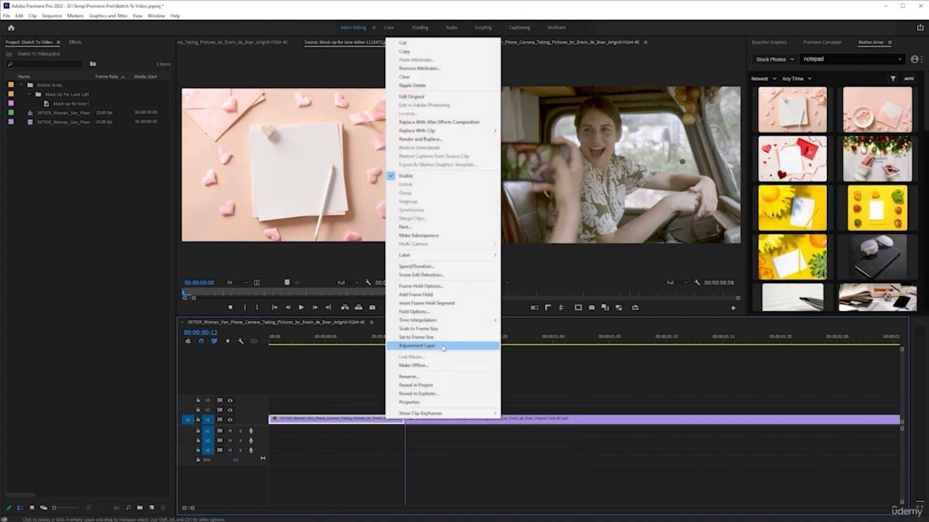
{"action": "left_click", "coordinate": [419, 286]}
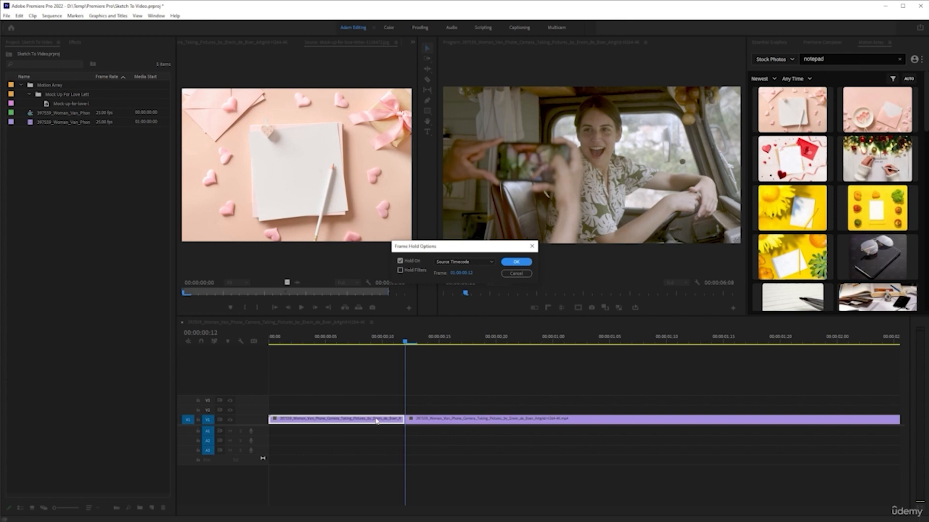
{"action": "left_click", "coordinate": [515, 263]}
Shift the second segment to start at about 00:00:01:07 and extend the freeze-frame clip to 00:00:01:00
{"action": "left_click_drag", "start_coordinate": [401, 344], "coordinate": [337, 361]}
{"action": "left_click_drag", "start_coordinate": [460, 423], "coordinate": [688, 424]}
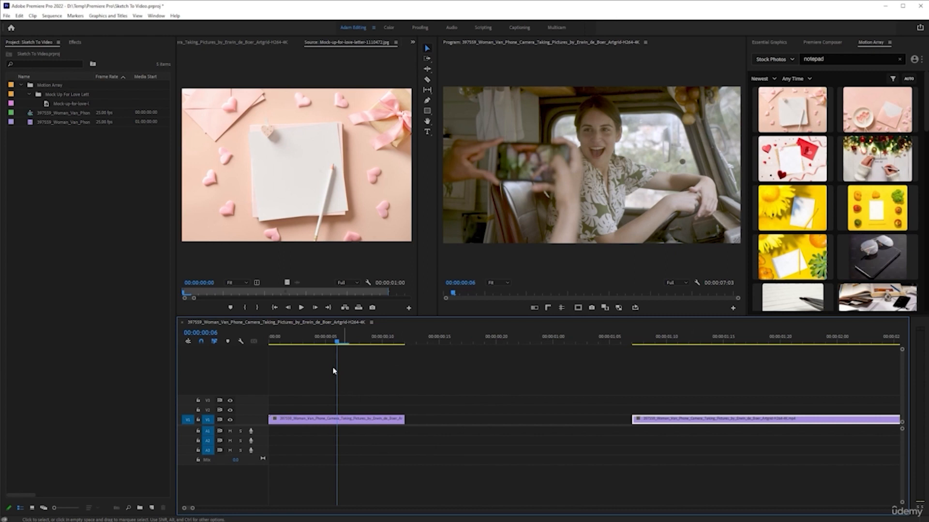
{"action": "left_click_drag", "start_coordinate": [404, 419], "coordinate": [553, 418]}
Move the freeze-frame clip up to V2 and place the love-letter mock-up image above it on V3 from the sequence start
{"action": "left_click_drag", "start_coordinate": [335, 346], "coordinate": [228, 346]}
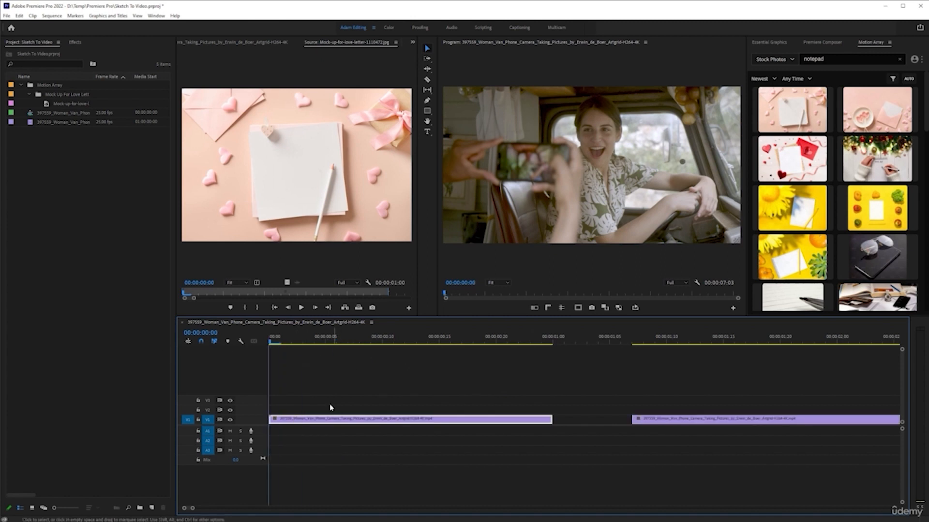
{"action": "left_click_drag", "start_coordinate": [327, 422], "coordinate": [328, 412]}
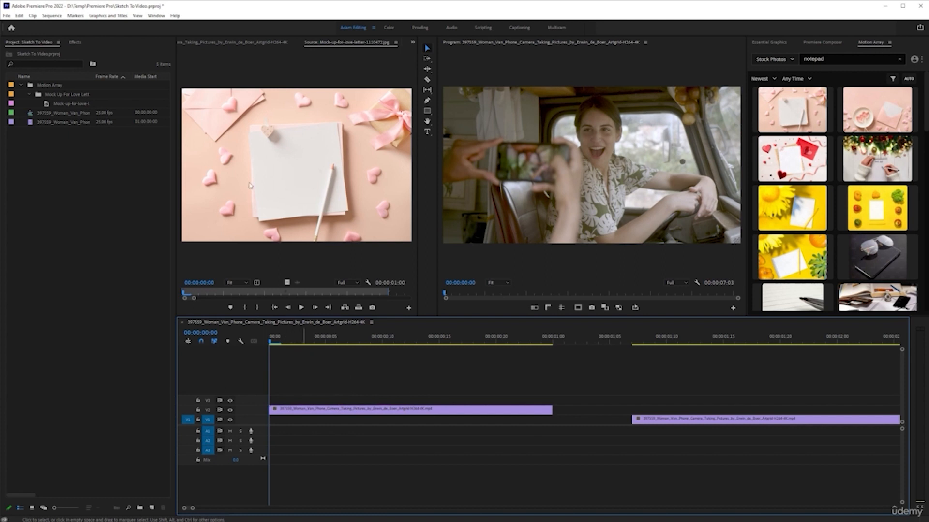
{"action": "left_click_drag", "start_coordinate": [67, 107], "coordinate": [275, 206]}
{"action": "left_click_drag", "start_coordinate": [333, 323], "coordinate": [299, 401]}
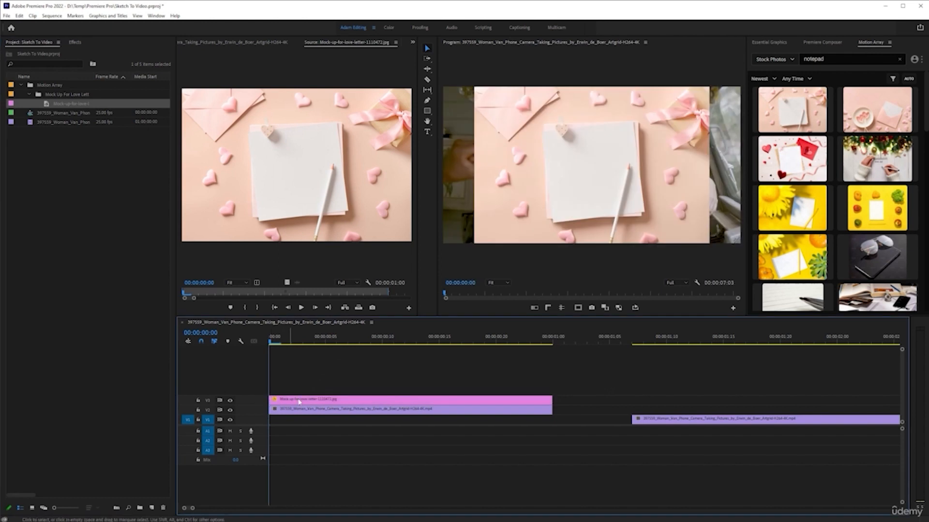
Scale the love-letter mock-up image to 74 so it fills the frame
{"action": "left_click", "coordinate": [337, 399]}
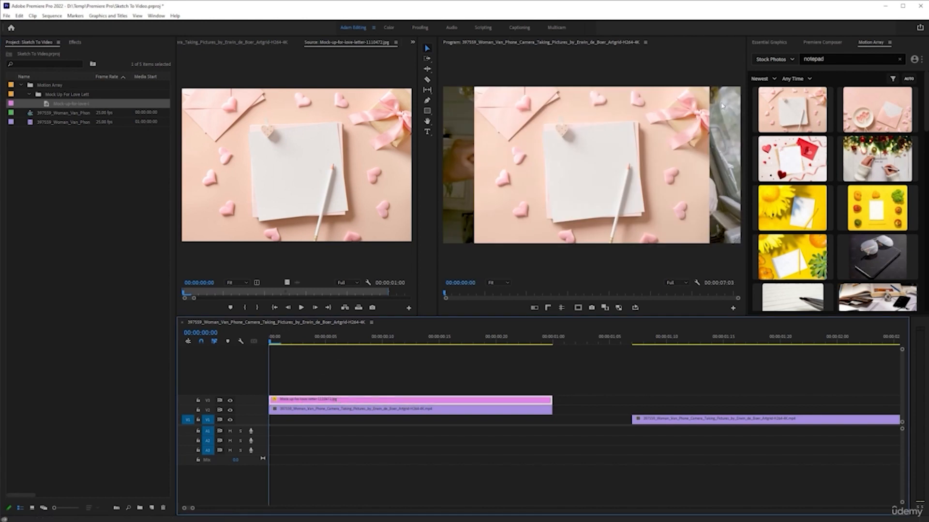
{"action": "left_click", "coordinate": [413, 42]}
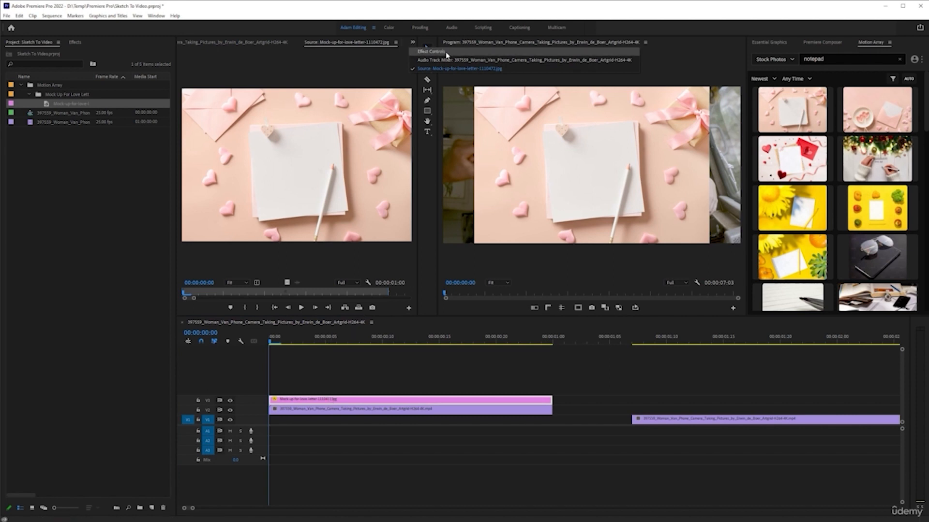
{"action": "left_click", "coordinate": [430, 51]}
{"action": "left_click", "coordinate": [305, 401]}
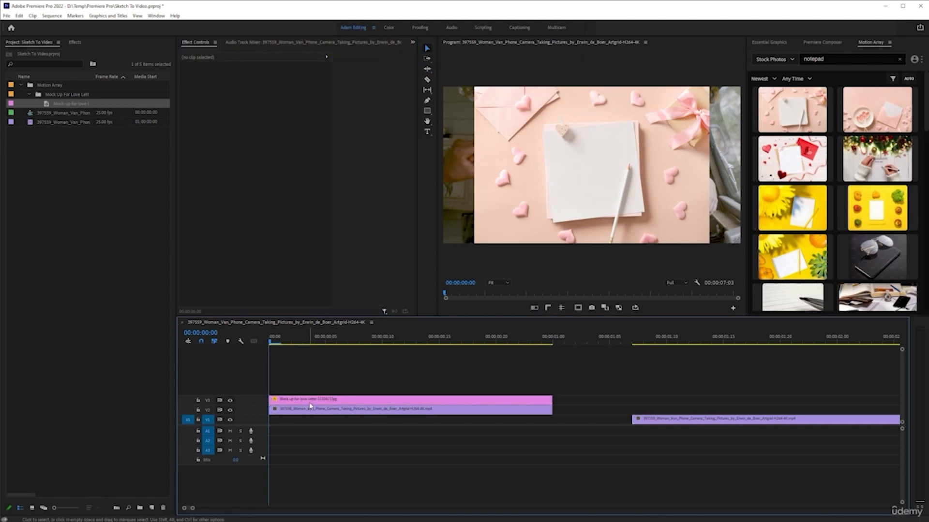
{"action": "left_click", "coordinate": [187, 91]}
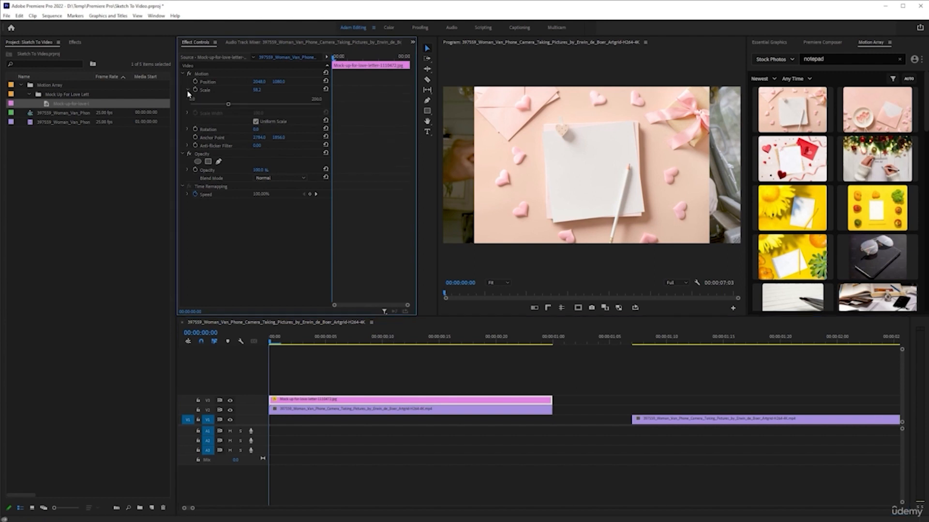
{"action": "left_click_drag", "start_coordinate": [228, 106], "coordinate": [238, 107]}
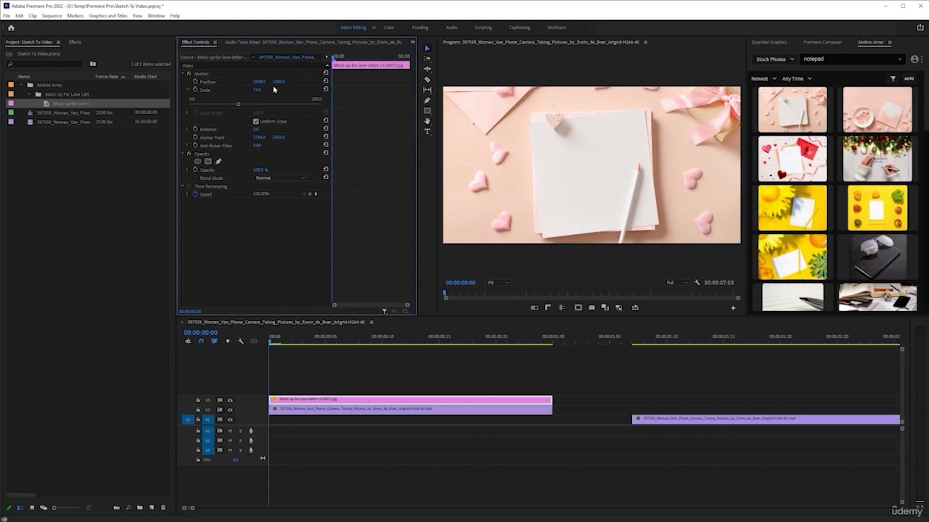
Shift the mock-up image slightly upward to centre the blank paper, using the safe margins as a temporary guide
{"action": "left_click", "coordinate": [578, 308]}
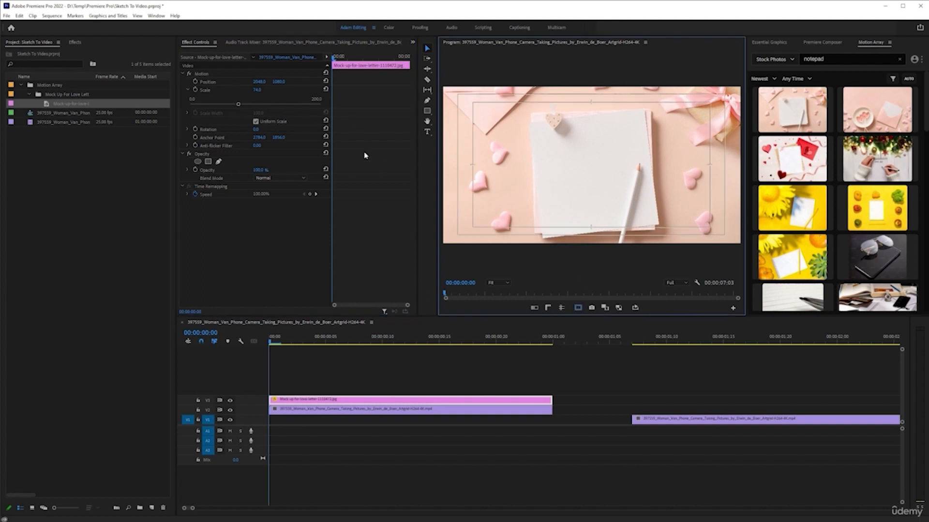
{"action": "left_click_drag", "start_coordinate": [274, 82], "coordinate": [246, 83]}
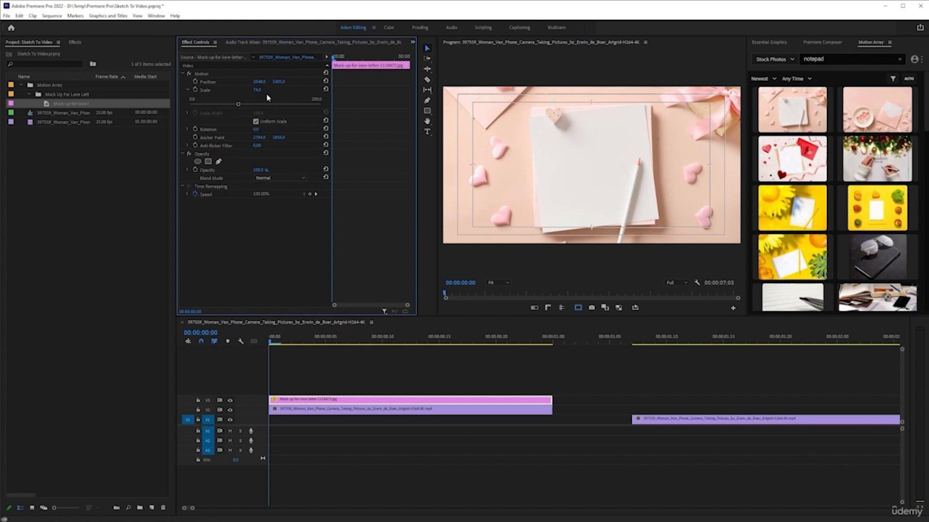
{"action": "left_click", "coordinate": [585, 312]}
Move the mock-up image beneath the freeze frame on V1 and lower the freeze frame's opacity to 74%
{"action": "left_click_drag", "start_coordinate": [335, 401], "coordinate": [335, 420]}
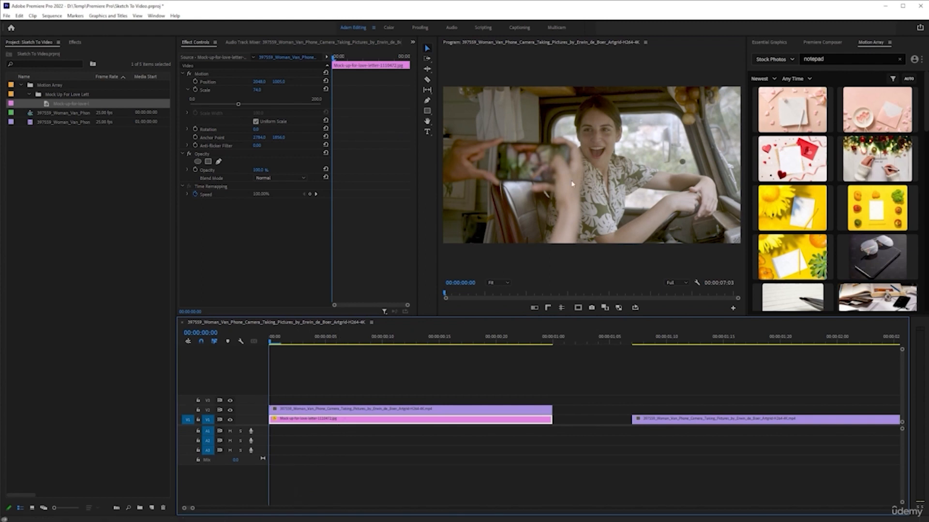
{"action": "left_click", "coordinate": [362, 410]}
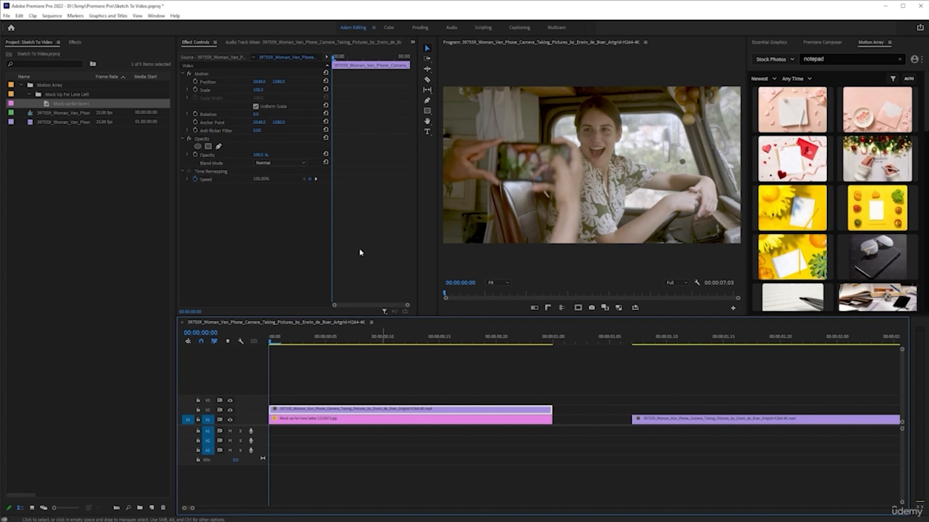
{"action": "left_click_drag", "start_coordinate": [260, 156], "coordinate": [240, 160]}
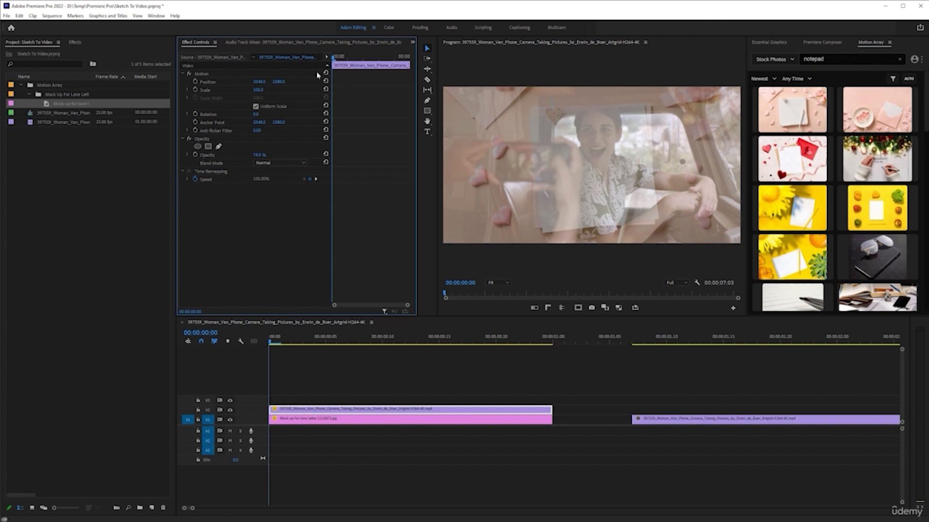
Scale the freeze frame down to 75.1 with a -5° rotation and shift it slightly lower over the blank paper
{"action": "left_click", "coordinate": [188, 90]}
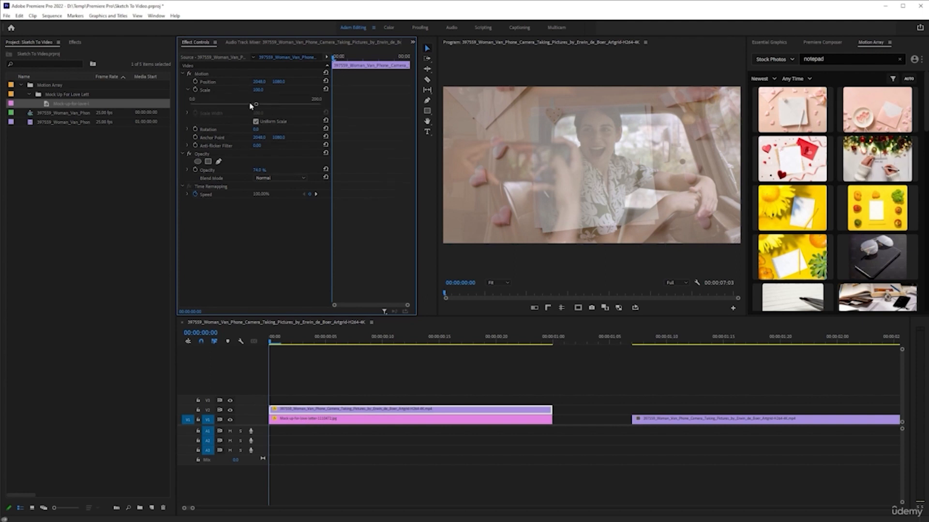
{"action": "left_click_drag", "start_coordinate": [255, 105], "coordinate": [243, 104]}
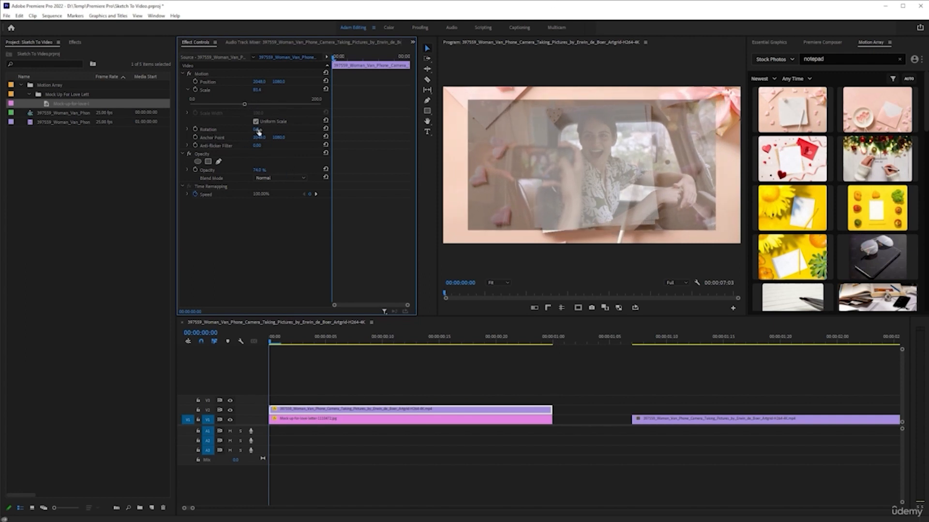
{"action": "left_click_drag", "start_coordinate": [257, 131], "coordinate": [250, 133]}
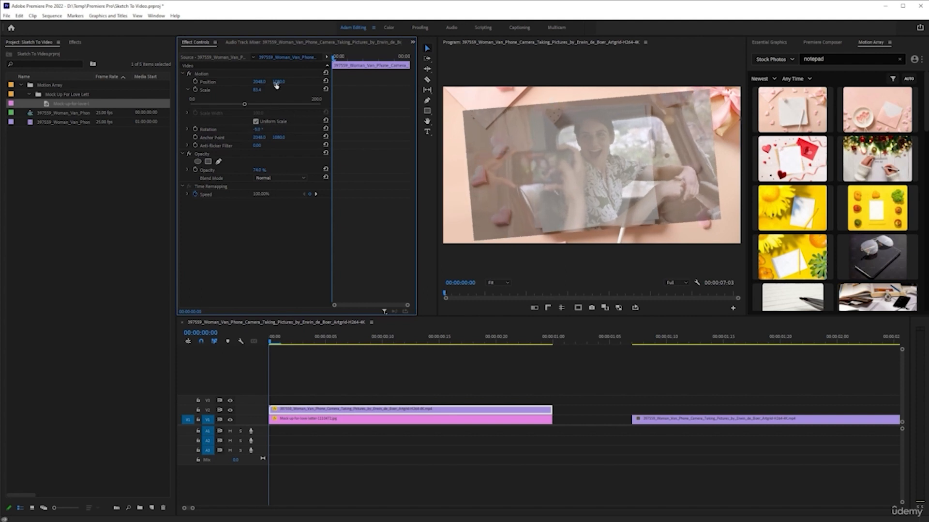
{"action": "left_click_drag", "start_coordinate": [279, 81], "coordinate": [297, 89]}
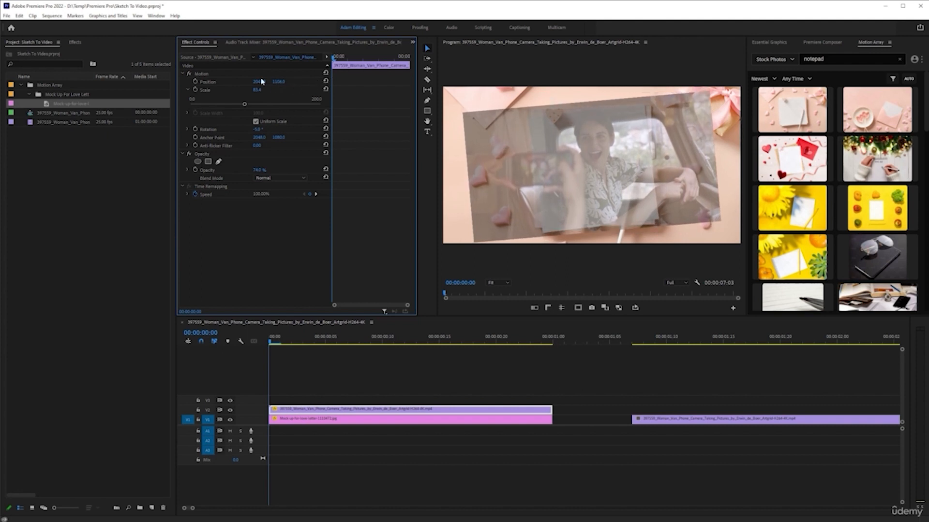
{"action": "left_click_drag", "start_coordinate": [246, 106], "coordinate": [239, 105]}
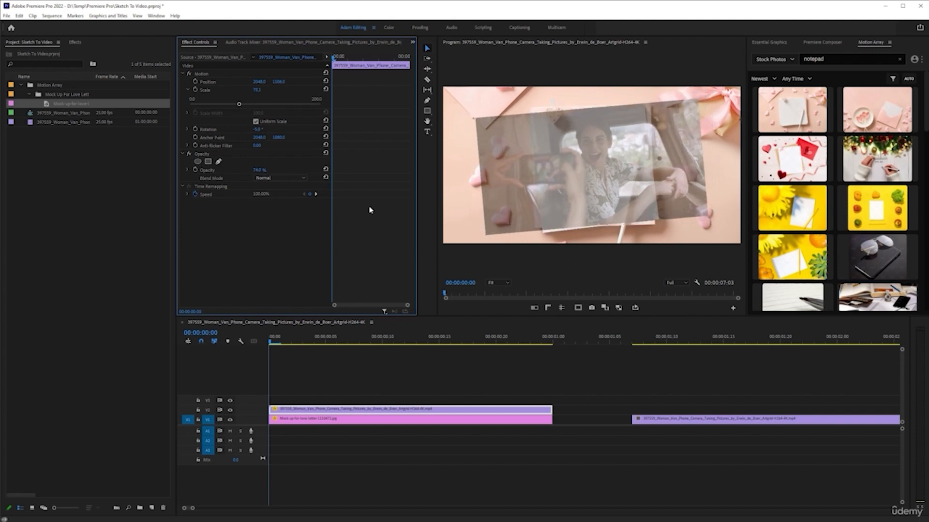
Set the freeze frame's rotation to -7° to follow the tilt of the paper
{"action": "left_click_drag", "start_coordinate": [277, 81], "coordinate": [233, 85]}
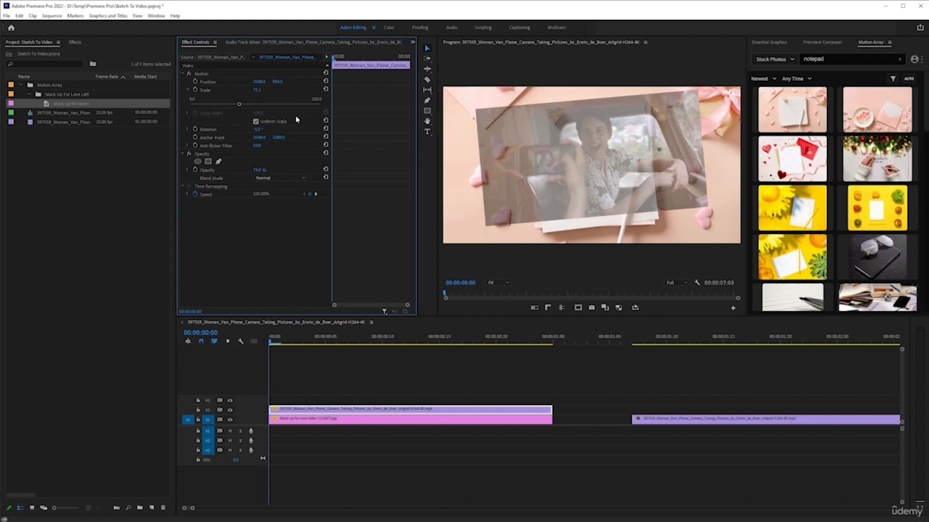
{"action": "key", "text": "ctrl+z"}
{"action": "left_click", "coordinate": [253, 129]}
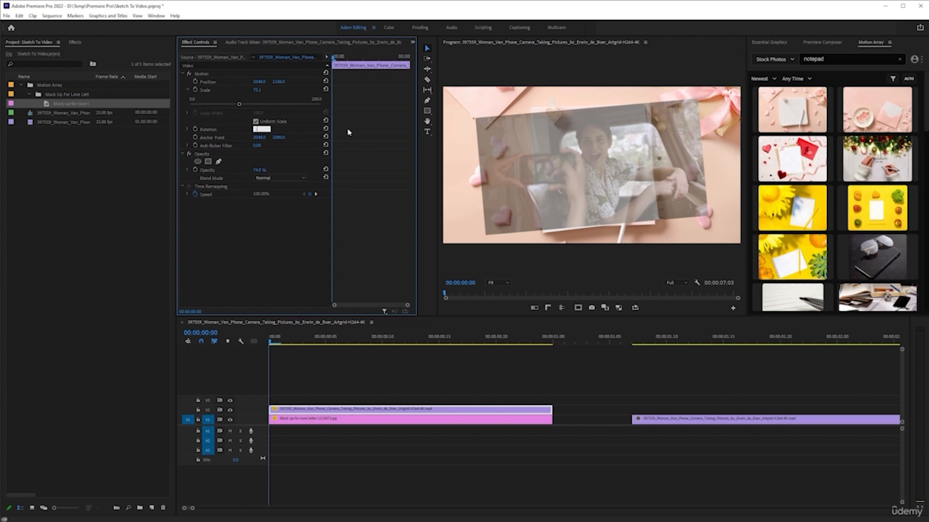
{"action": "type", "text": "-6"}
{"action": "key", "text": "Return"}
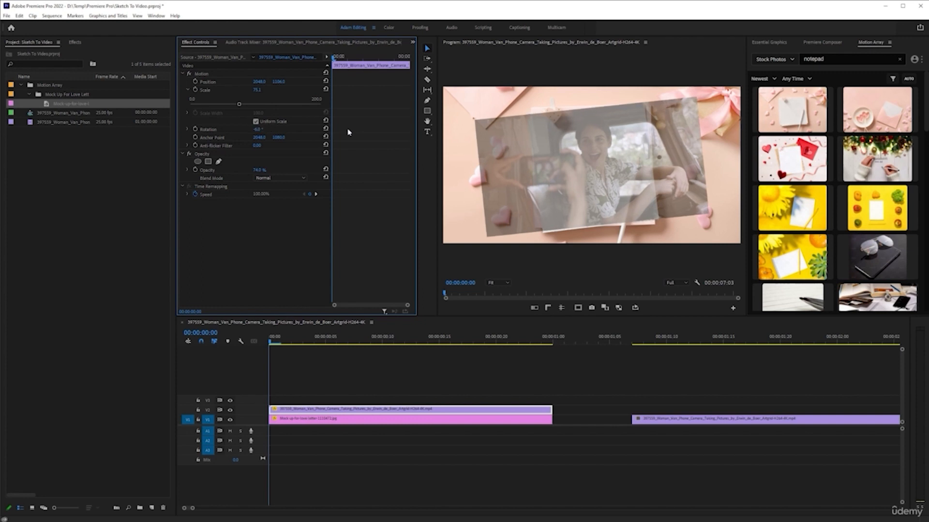
{"action": "left_click", "coordinate": [254, 129]}
{"action": "type", "text": "-7"}
{"action": "key", "text": "Return"}
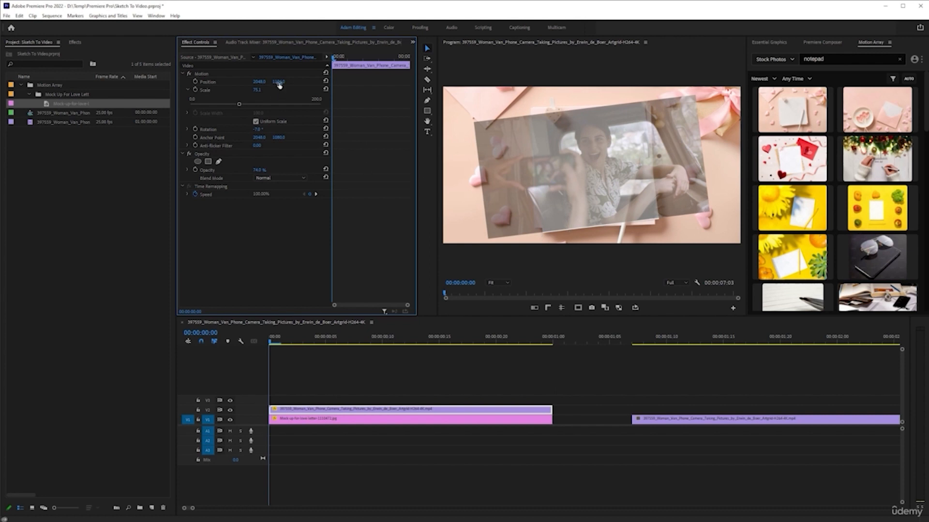
Move the freeze frame slightly down directly in the preview and lower its opacity to 43%
{"action": "left_click", "coordinate": [202, 75]}
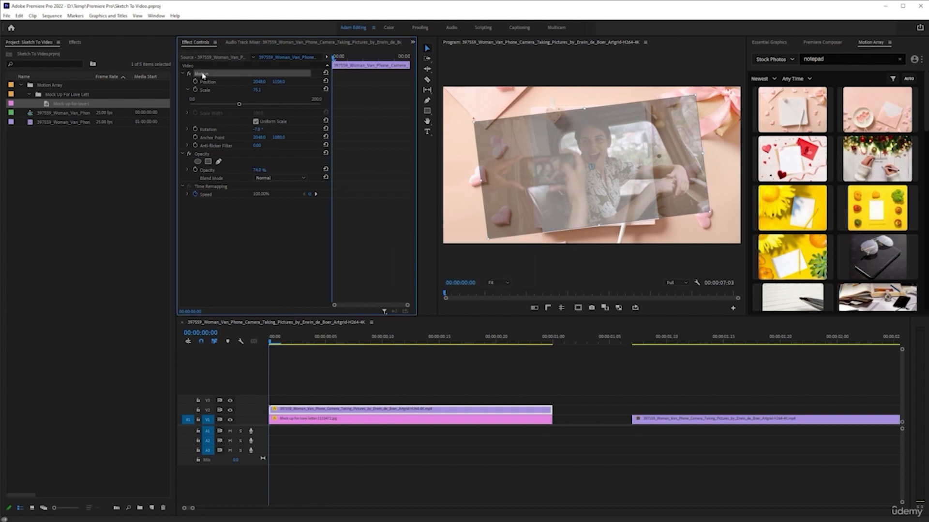
{"action": "left_click_drag", "start_coordinate": [530, 158], "coordinate": [540, 161]}
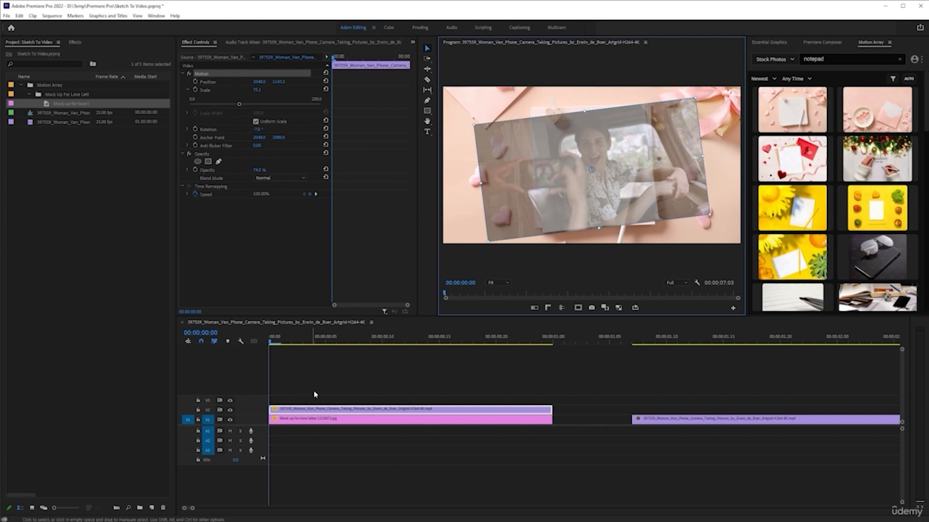
{"action": "left_click", "coordinate": [318, 409]}
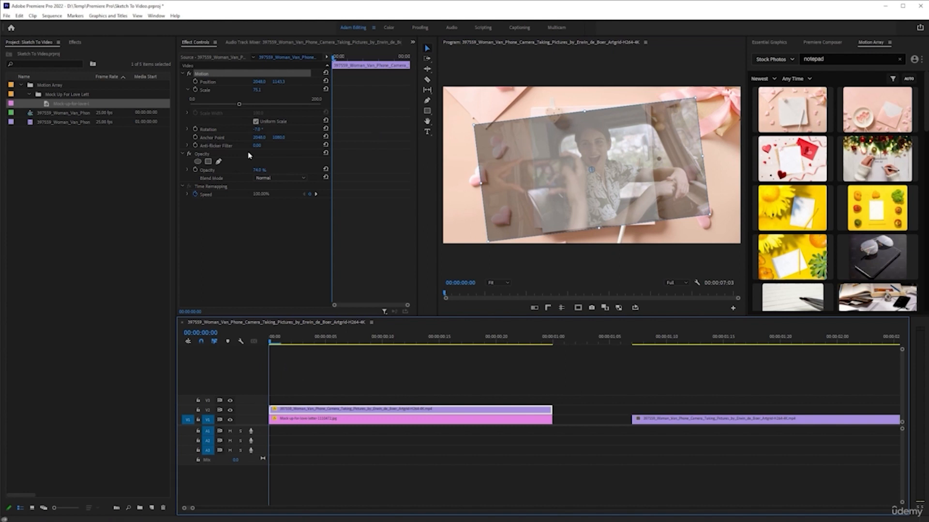
{"action": "left_click_drag", "start_coordinate": [262, 174], "coordinate": [232, 179]}
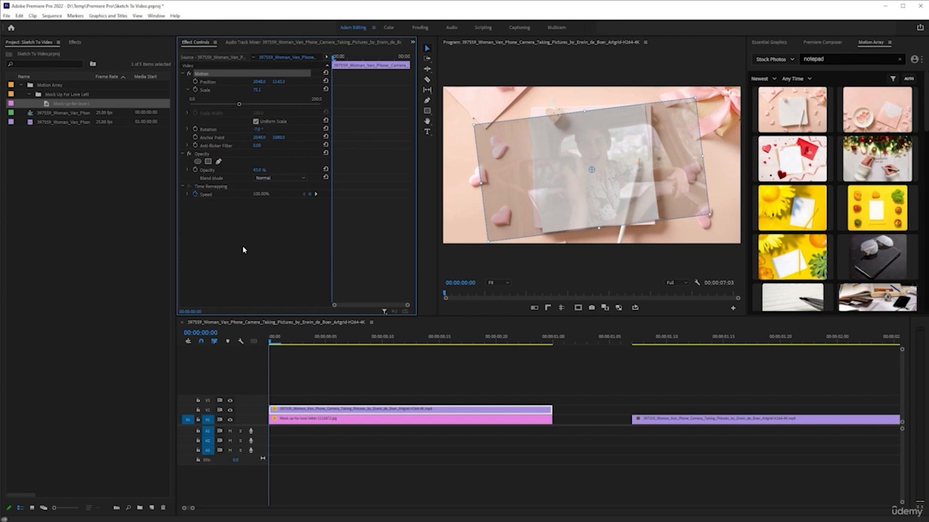
Enlarge the program preview at 50% zoom and nudge the freeze frame slightly up over the paper
{"action": "left_click", "coordinate": [219, 162]}
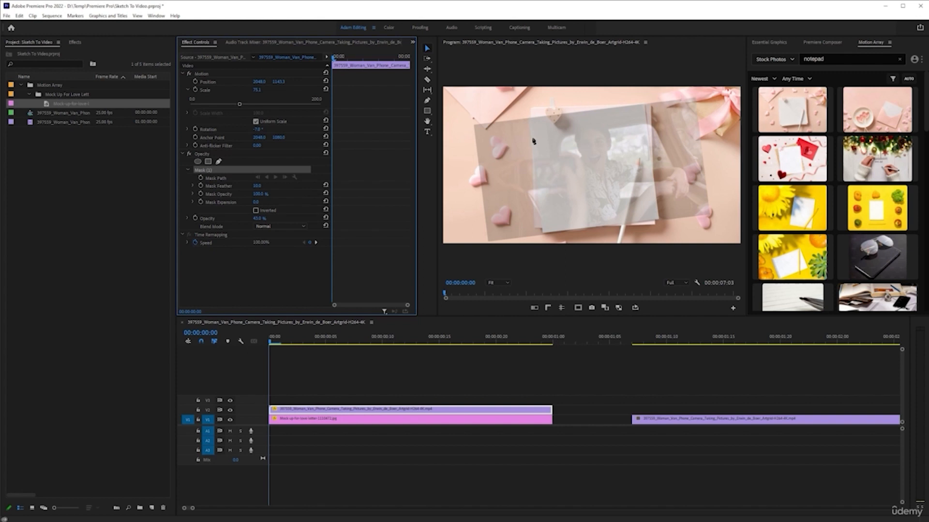
{"action": "key", "text": "grave"}
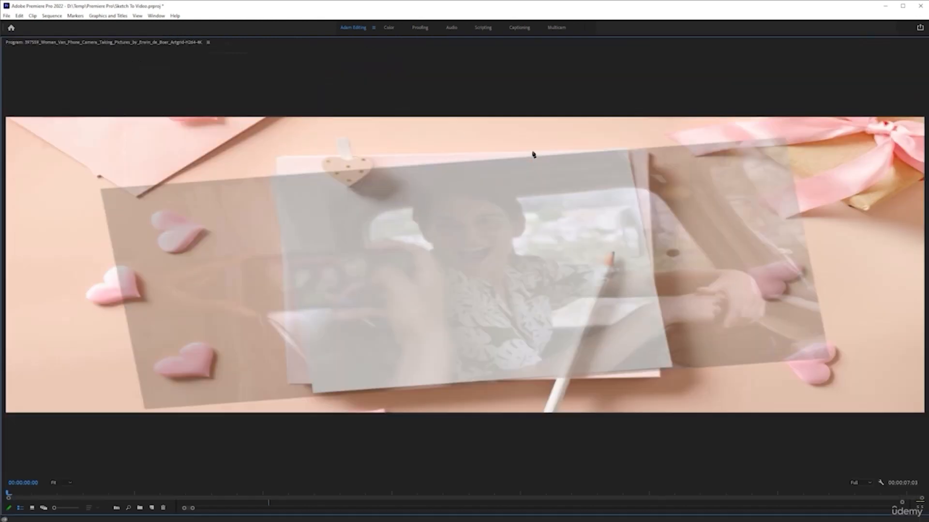
{"action": "left_click", "coordinate": [65, 483]}
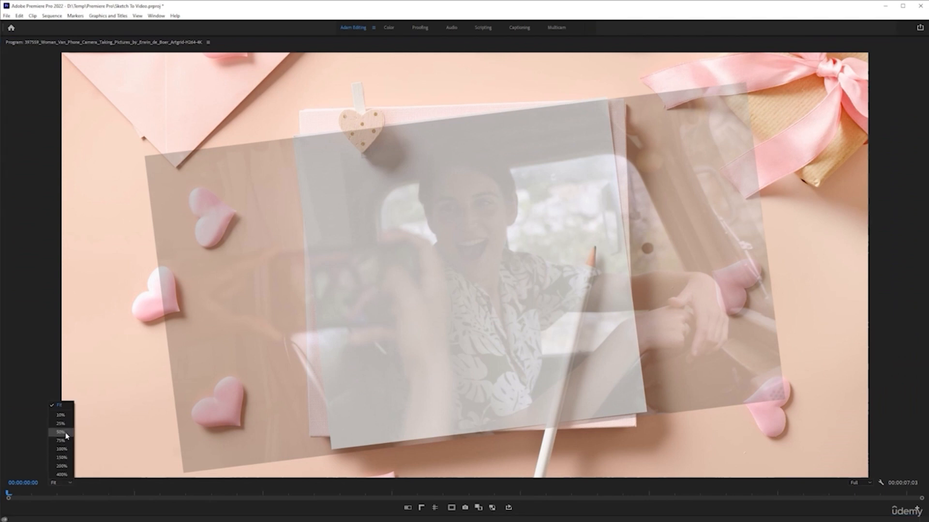
{"action": "left_click", "coordinate": [65, 440]}
{"action": "left_click", "coordinate": [58, 480]}
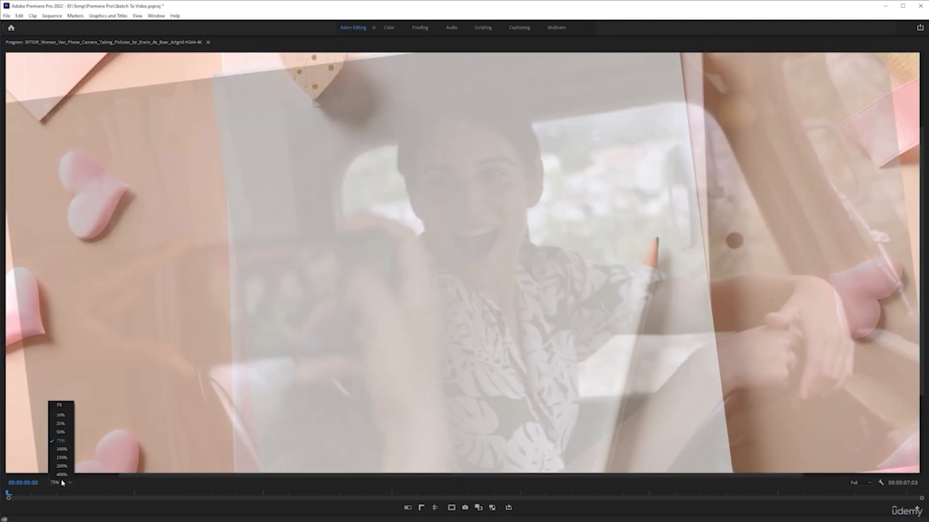
{"action": "left_click", "coordinate": [66, 433]}
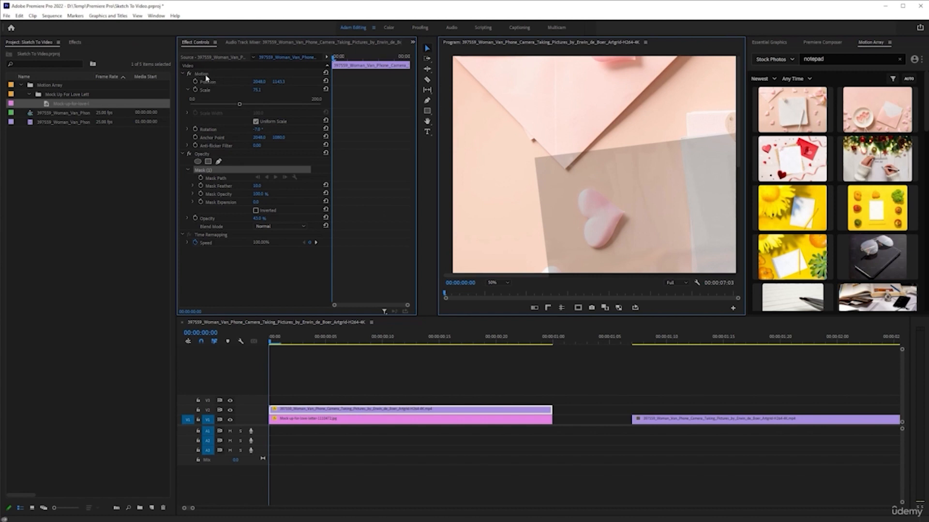
{"action": "left_click", "coordinate": [206, 76]}
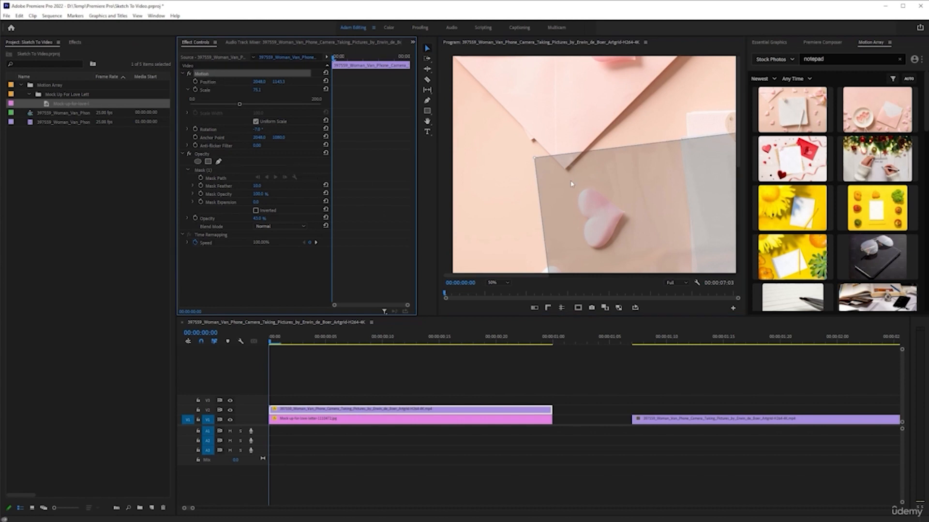
{"action": "key", "text": "grave"}
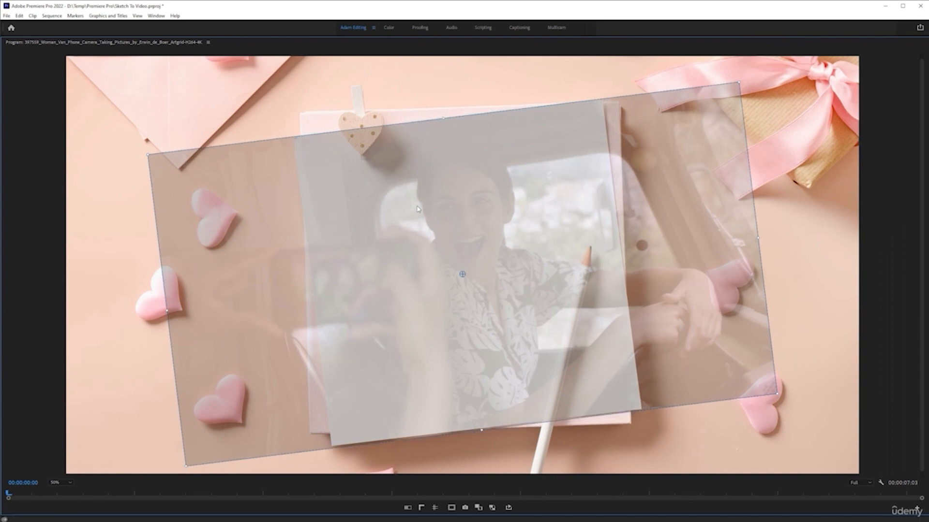
{"action": "left_click_drag", "start_coordinate": [418, 212], "coordinate": [418, 210]}
{"action": "key", "text": "grave"}
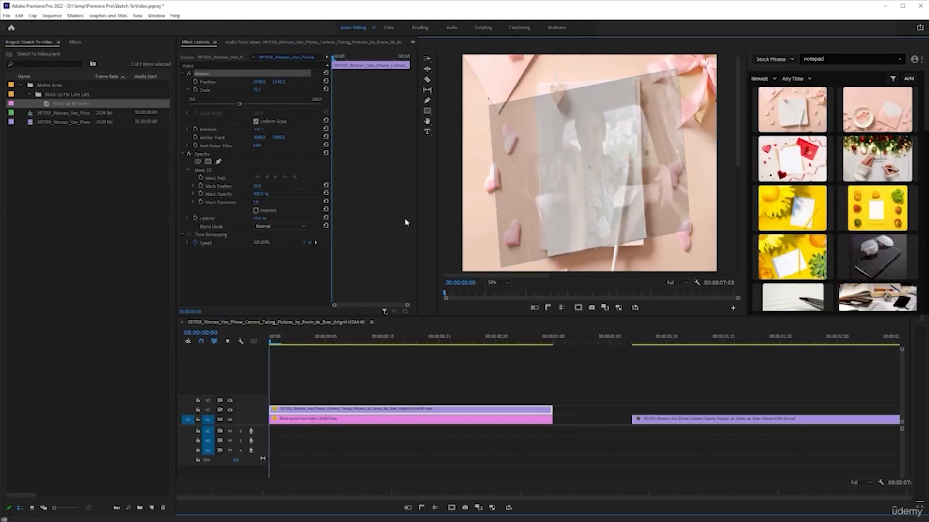
Delete the empty masks from the freeze frame's opacity
{"action": "left_click", "coordinate": [219, 162]}
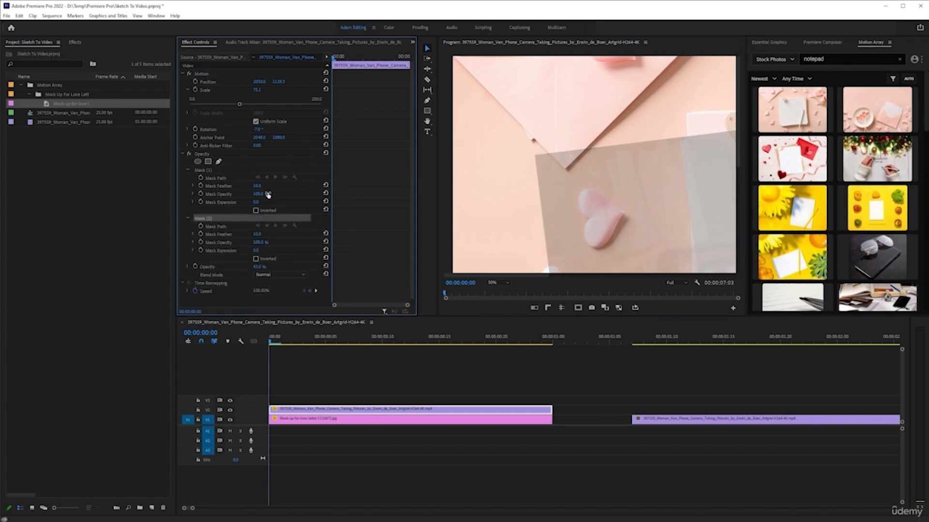
{"action": "key", "text": "Delete"}
{"action": "left_click", "coordinate": [202, 170]}
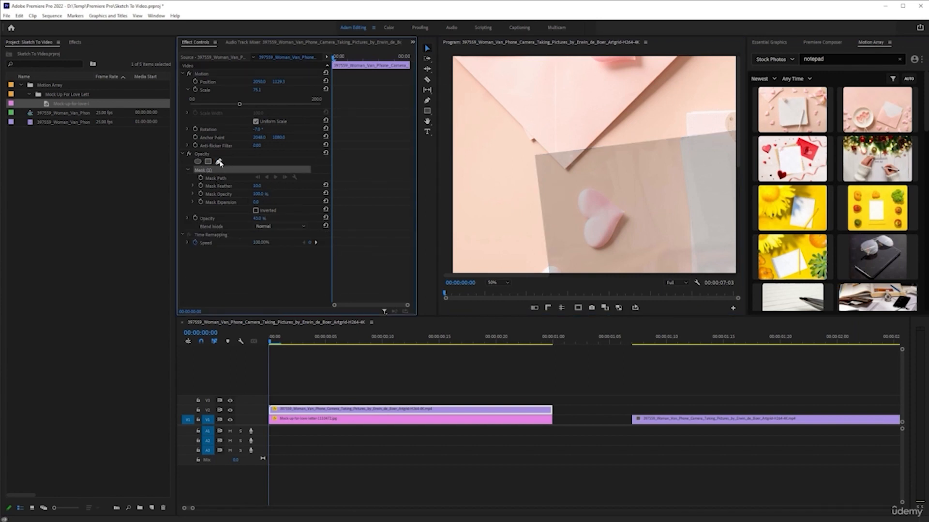
{"action": "left_click", "coordinate": [219, 162]}
{"action": "key", "text": "Delete"}
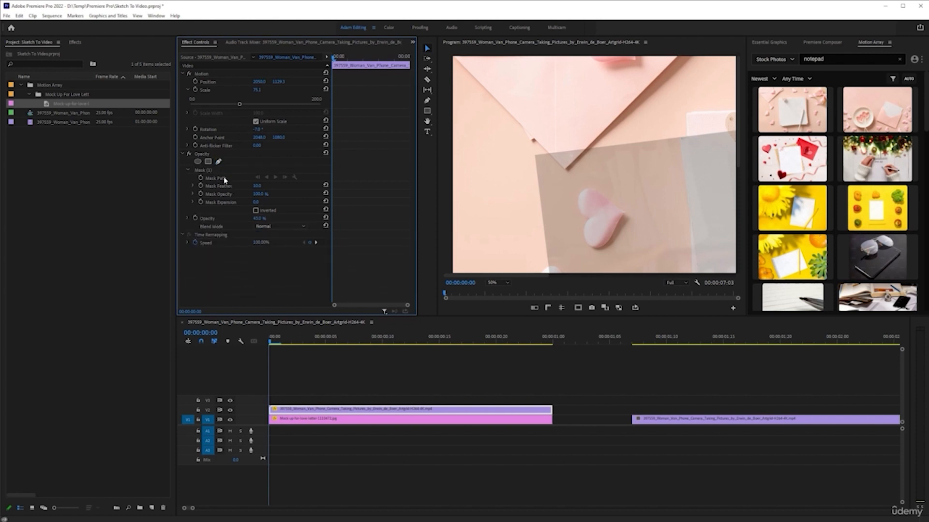
{"action": "left_click", "coordinate": [202, 171]}
{"action": "key", "text": "Delete"}
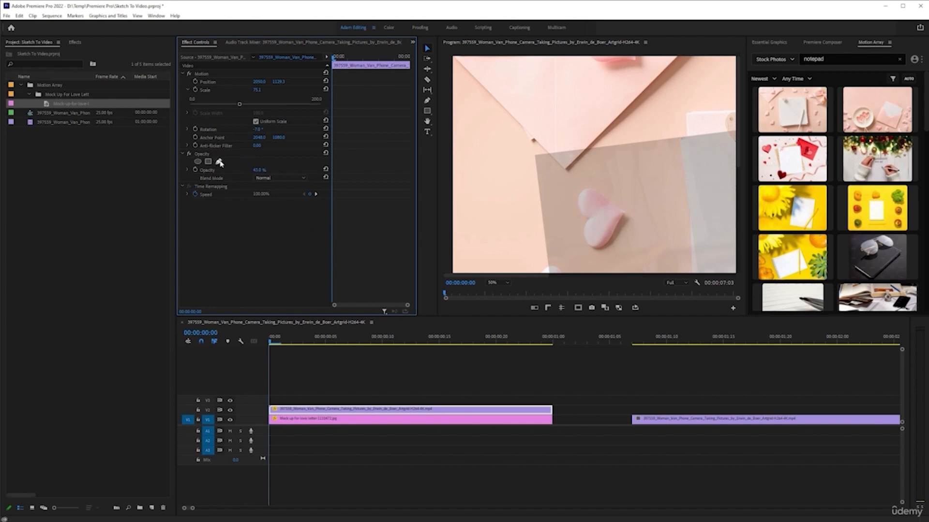
Draw a closed four-point pen mask on the freeze frame's opacity, following the corners of the top paper sheet
{"action": "left_click", "coordinate": [219, 162]}
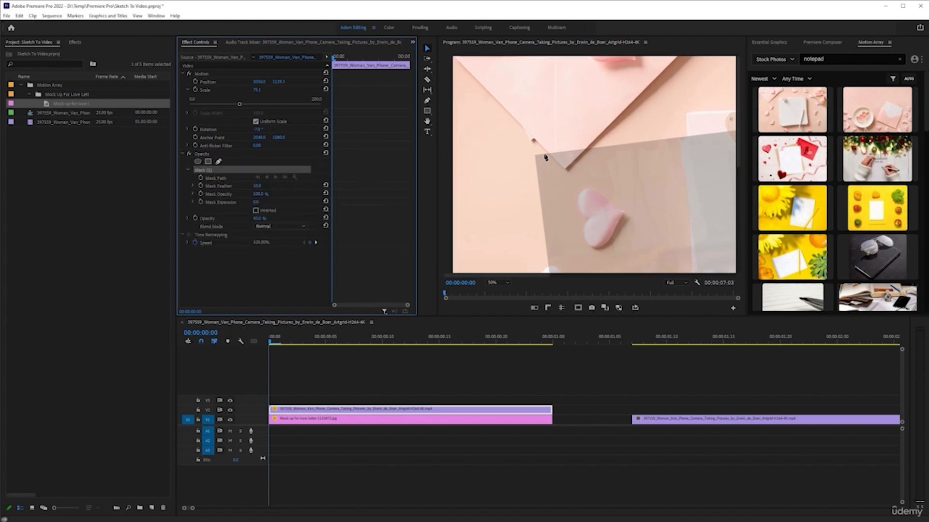
{"action": "key", "text": "grave"}
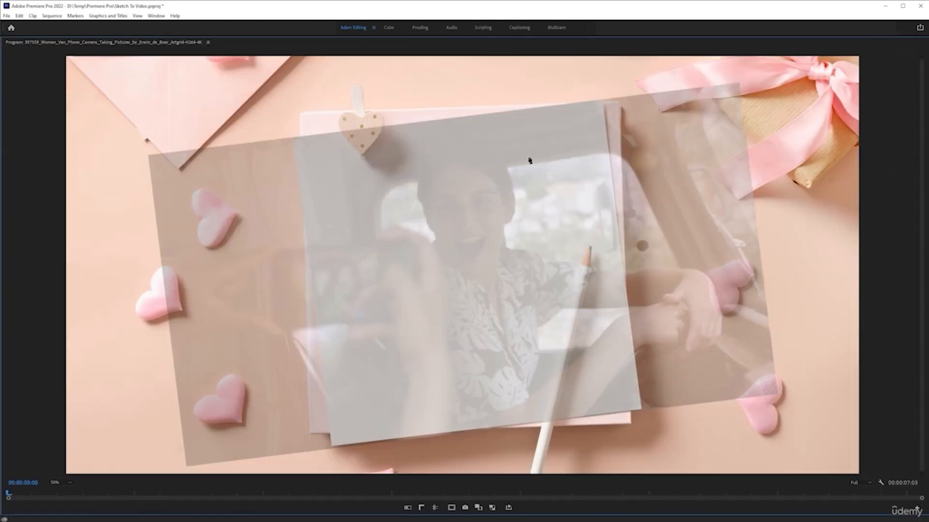
{"action": "left_click", "coordinate": [294, 139]}
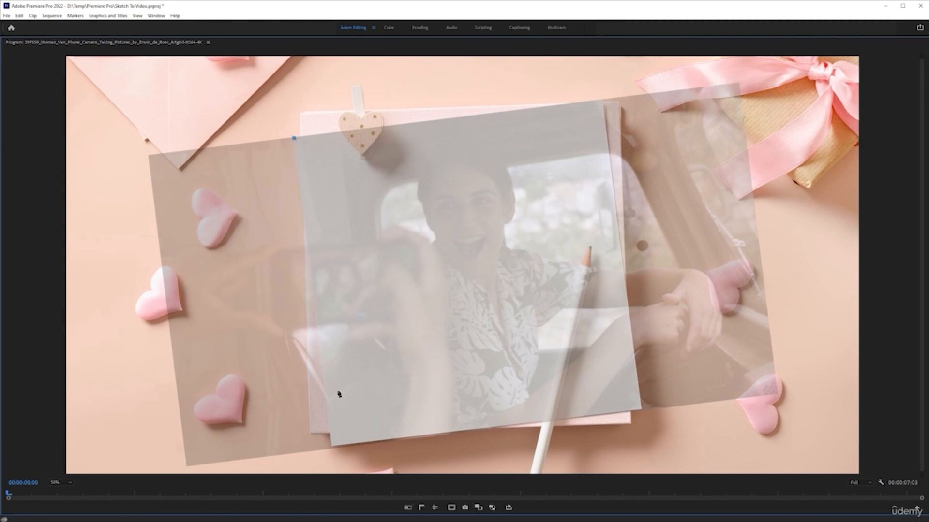
{"action": "left_click", "coordinate": [332, 445]}
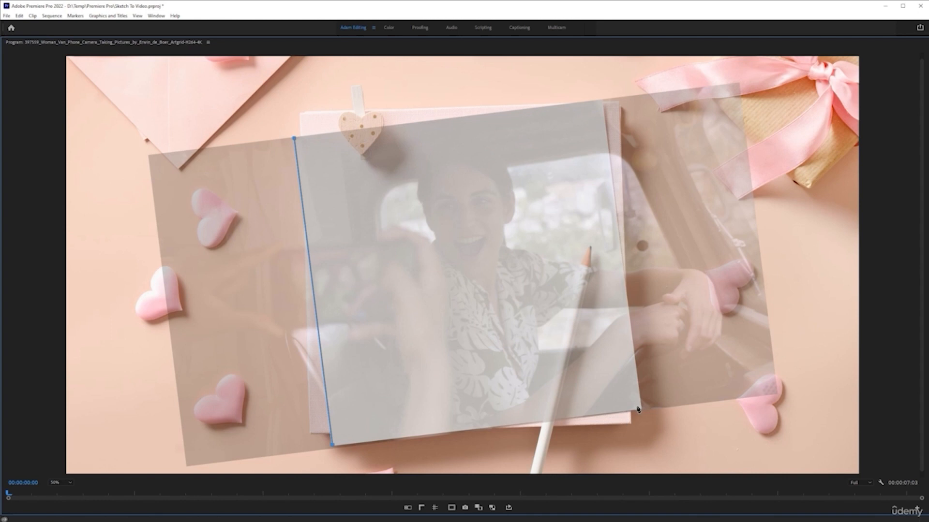
{"action": "left_click", "coordinate": [641, 410]}
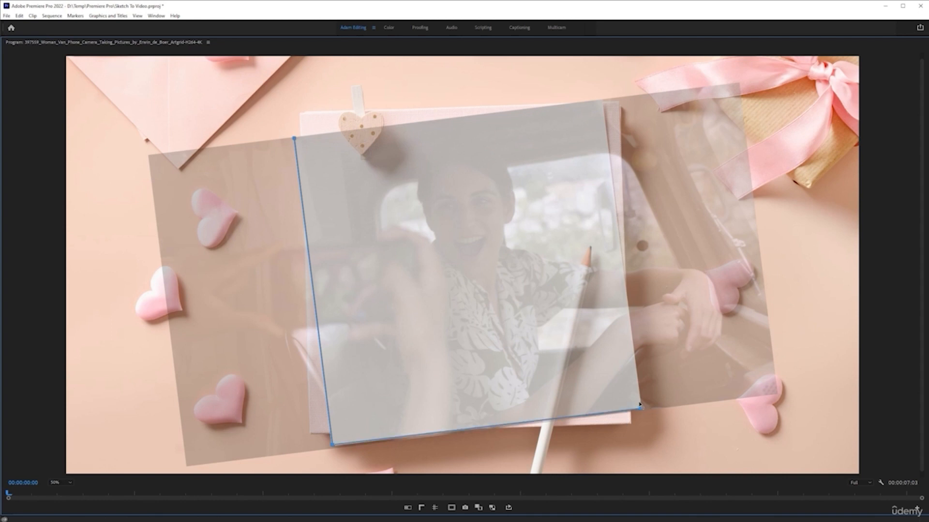
{"action": "left_click", "coordinate": [601, 102]}
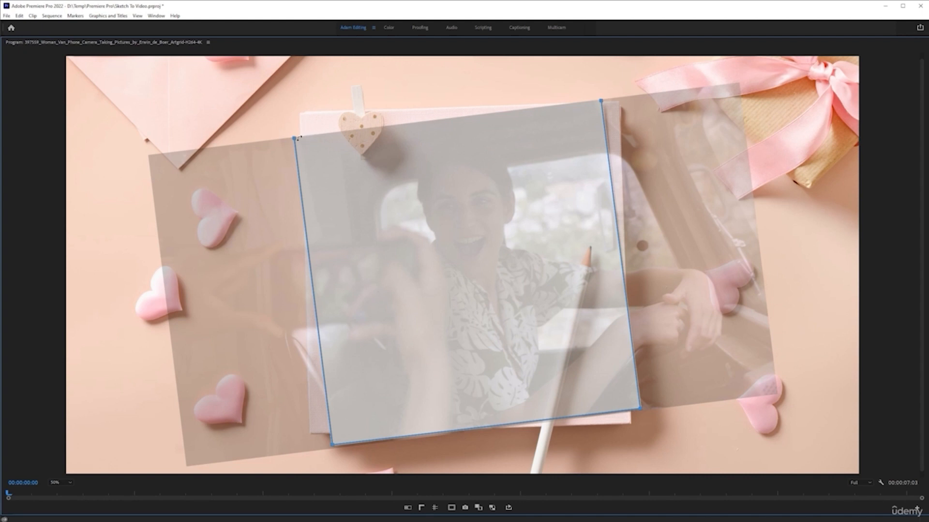
{"action": "left_click", "coordinate": [295, 139]}
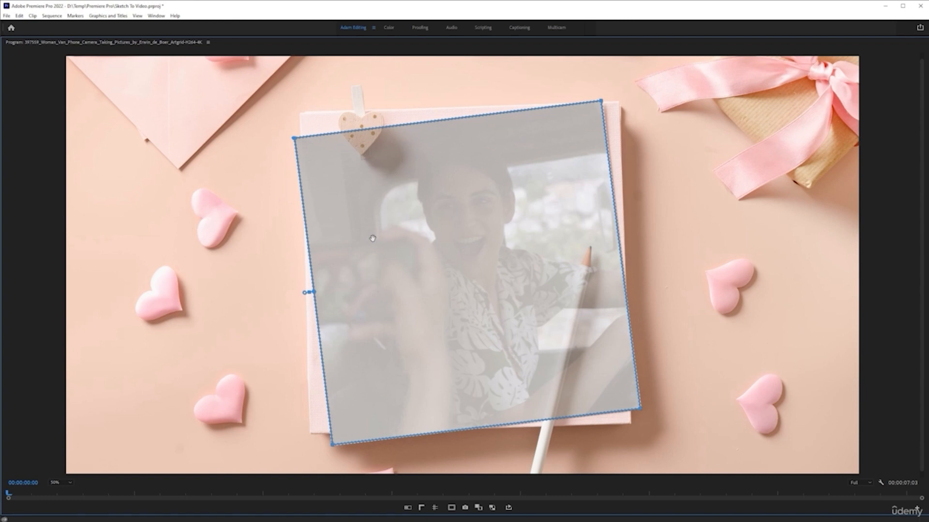
{"action": "key", "text": "grave"}
{"action": "left_click", "coordinate": [499, 282]}
{"action": "left_click", "coordinate": [501, 293]}
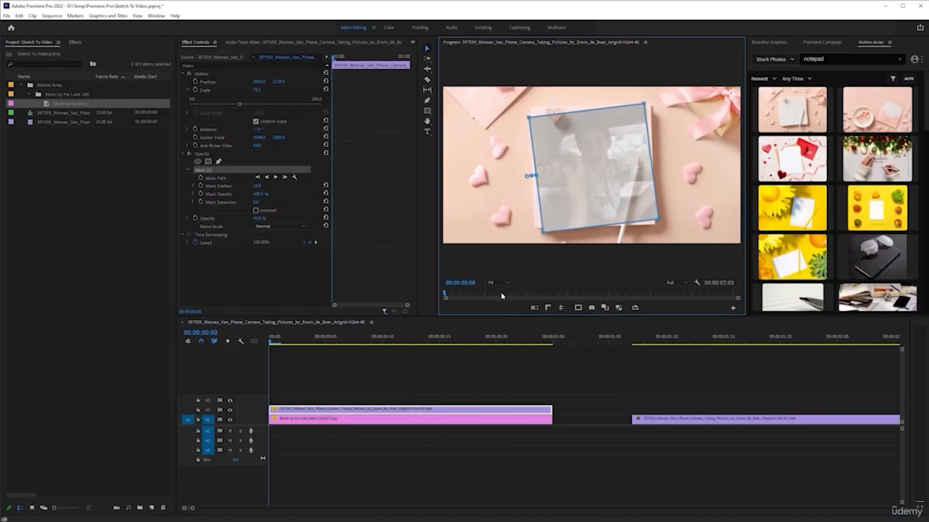
Close the Motion Array, Premiere Composer and Essential Graphics panels to give the program preview more room
{"action": "right_click", "coordinate": [878, 44]}
{"action": "left_click", "coordinate": [886, 48]}
{"action": "right_click", "coordinate": [844, 43]}
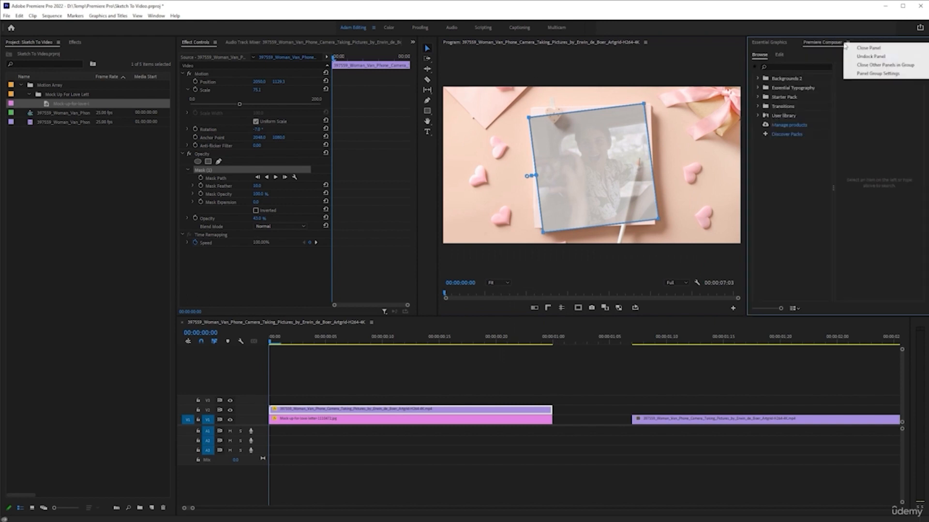
{"action": "left_click", "coordinate": [852, 48]}
{"action": "left_click", "coordinate": [793, 43]}
{"action": "left_click", "coordinate": [805, 48]}
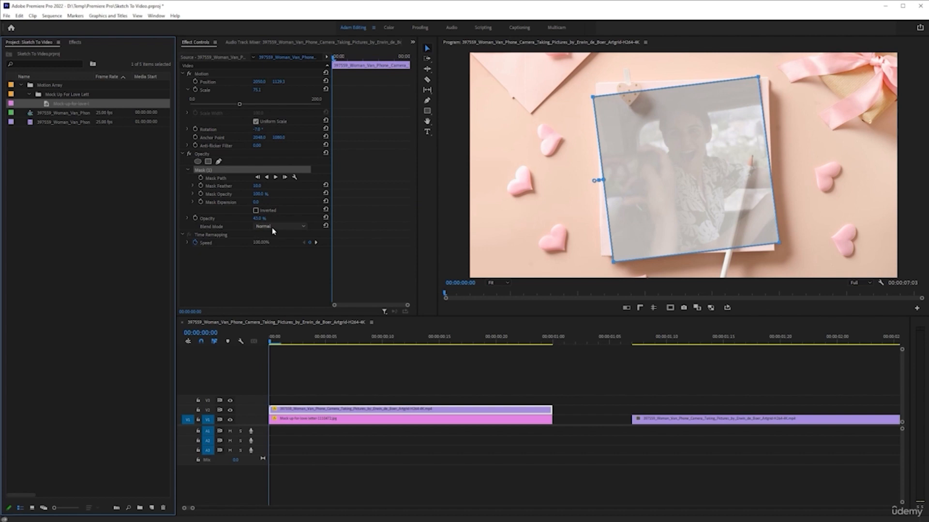
Reset the freeze frame's opacity to 100% and set its mask feather to about 76
{"action": "left_click", "coordinate": [325, 216]}
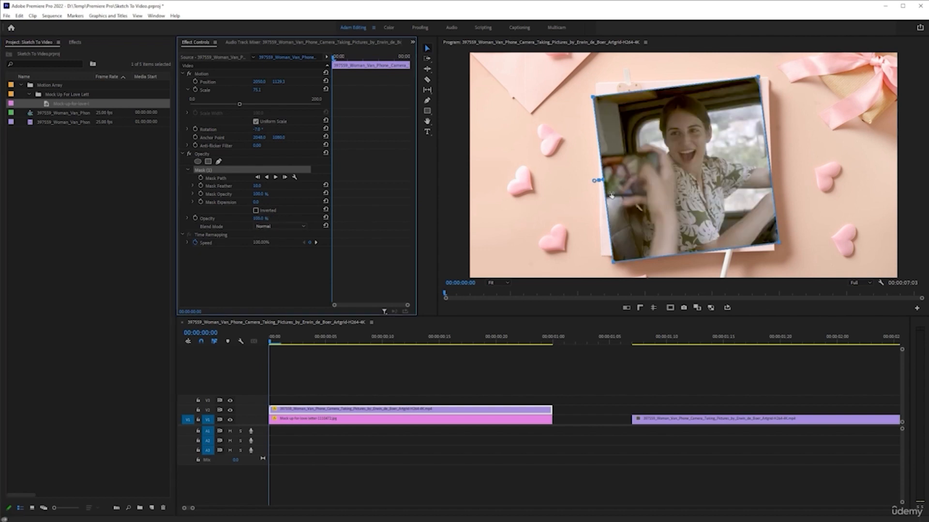
{"action": "left_click", "coordinate": [230, 275]}
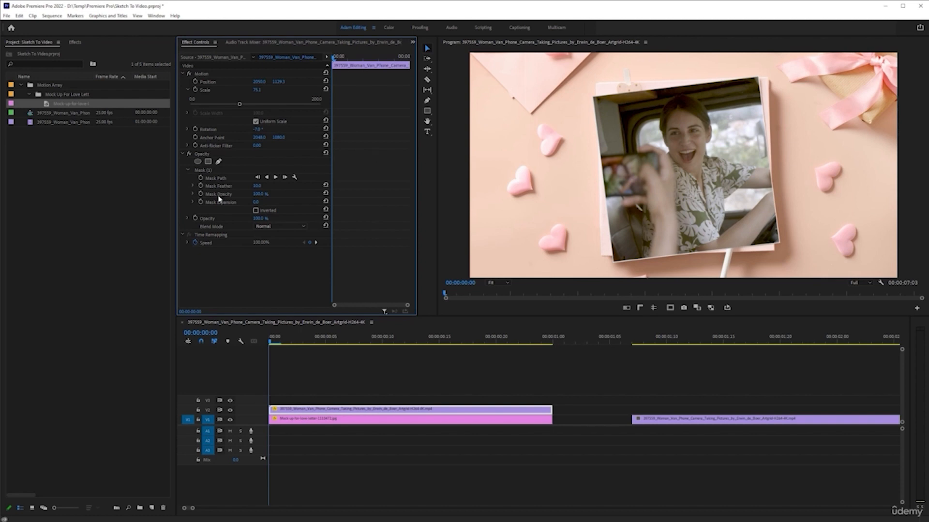
{"action": "left_click_drag", "start_coordinate": [257, 188], "coordinate": [297, 186]}
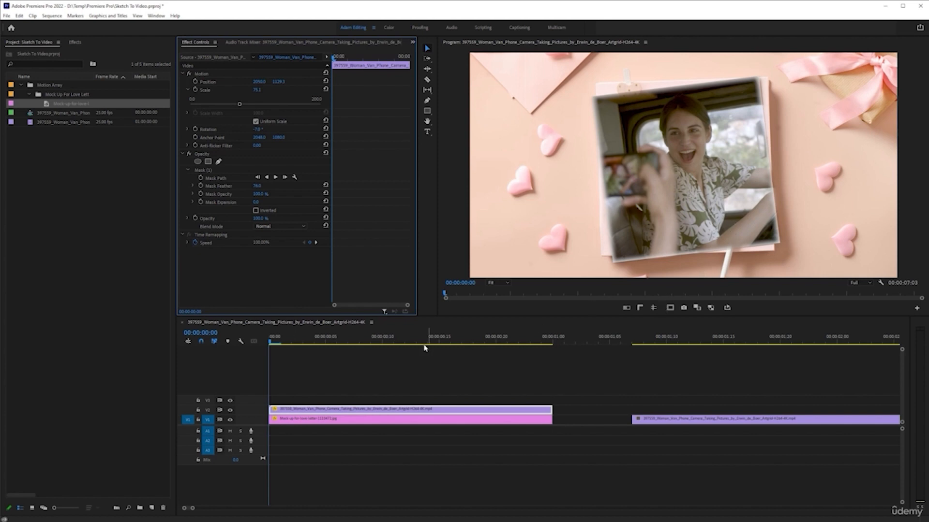
Find the Find Edges video effect and apply it to the freeze frame on V2
{"action": "left_click", "coordinate": [295, 415]}
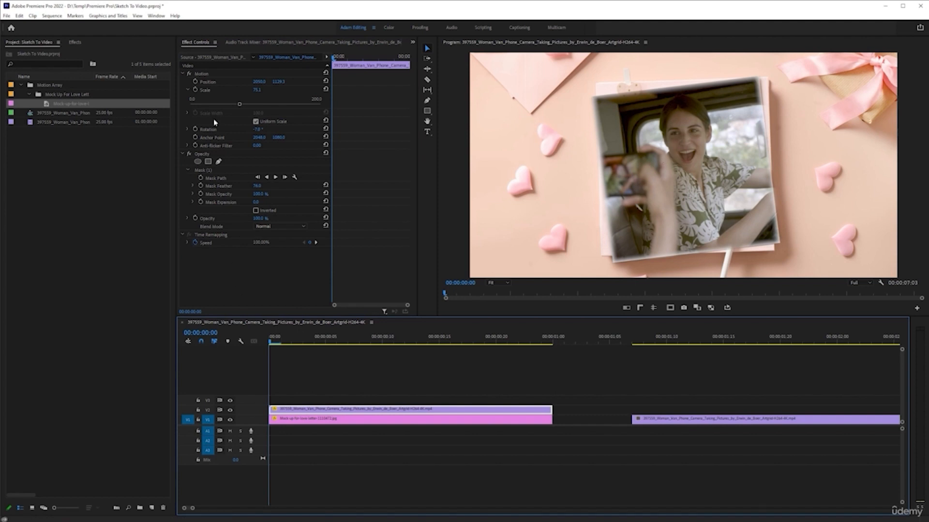
{"action": "left_click", "coordinate": [75, 42]}
{"action": "left_click", "coordinate": [53, 51]}
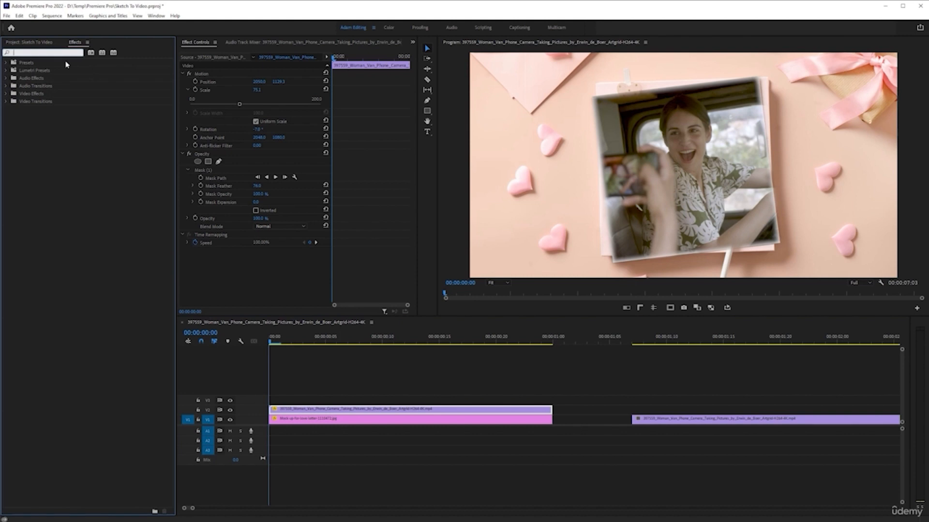
{"action": "type", "text": "find"}
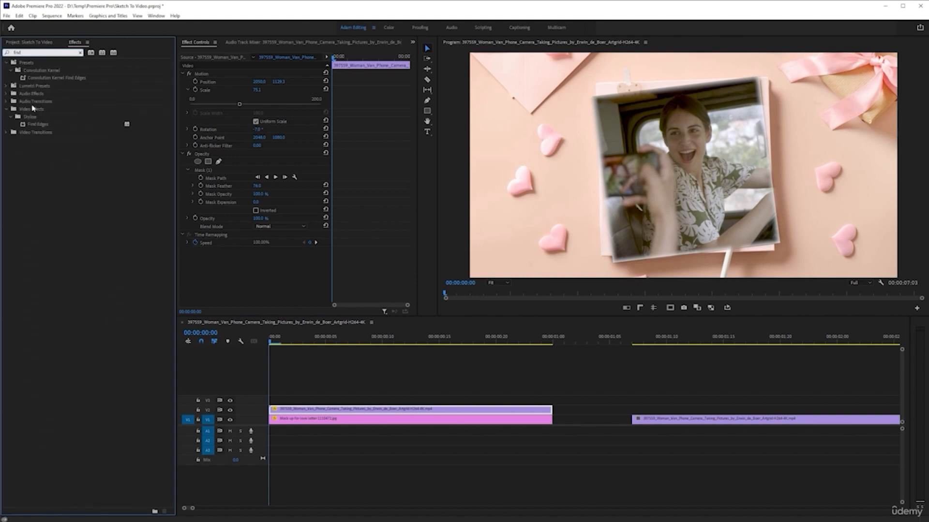
{"action": "mouse_move", "coordinate": [39, 125]}
{"action": "left_mouse_down"}
{"action": "mouse_move", "coordinate": [162, 169]}
{"action": "mouse_move", "coordinate": [353, 409]}
{"action": "left_mouse_up"}
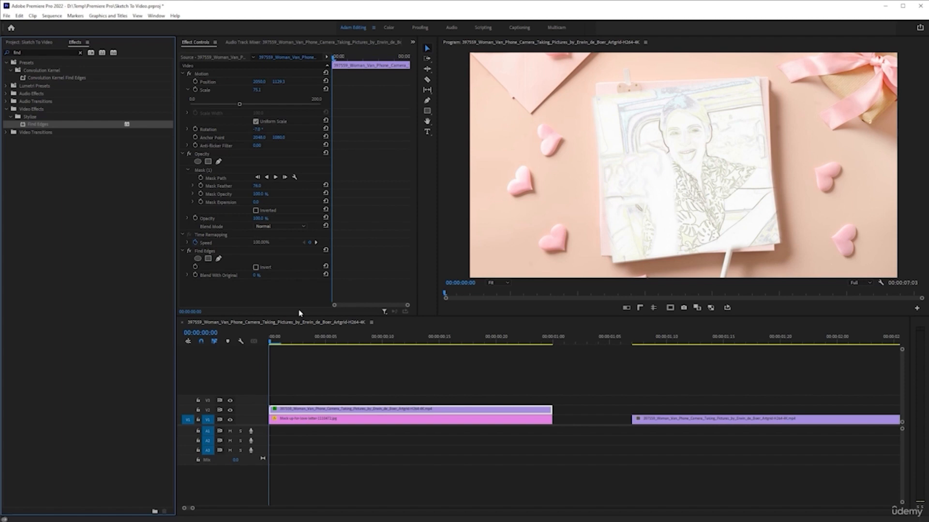
Compare the Find Edges effect on the freeze frame with Invert switched on and off
{"action": "left_click", "coordinate": [256, 267]}
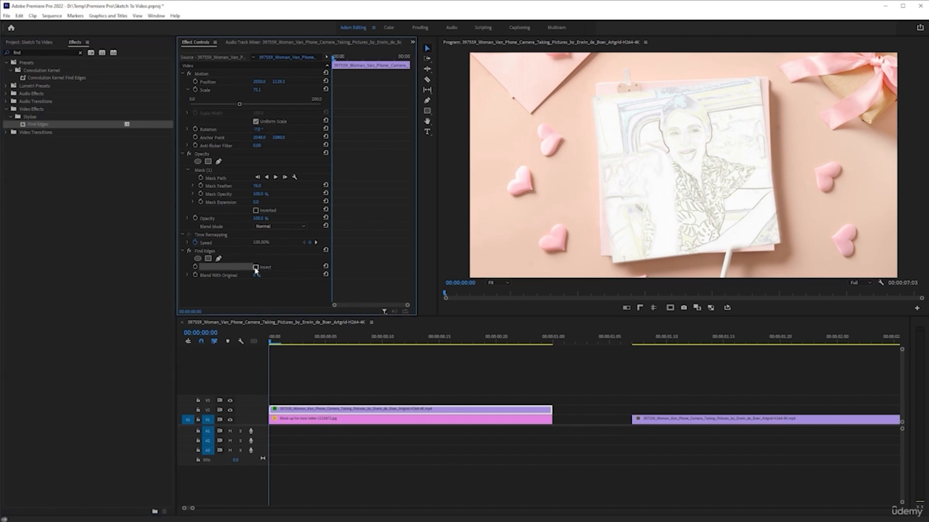
{"action": "left_click", "coordinate": [256, 267]}
{"action": "left_click", "coordinate": [256, 267]}
{"action": "left_click", "coordinate": [255, 267]}
{"action": "left_click", "coordinate": [256, 267]}
Switch to the Color workspace and set the freeze frame's Lumetri saturation to 0
{"action": "left_click", "coordinate": [347, 410]}
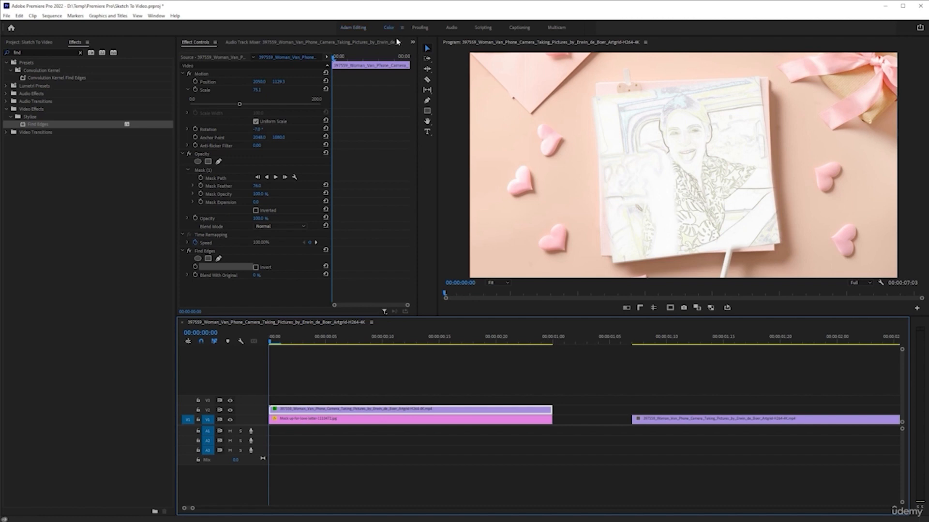
{"action": "left_click", "coordinate": [389, 27]}
{"action": "left_click", "coordinate": [234, 393]}
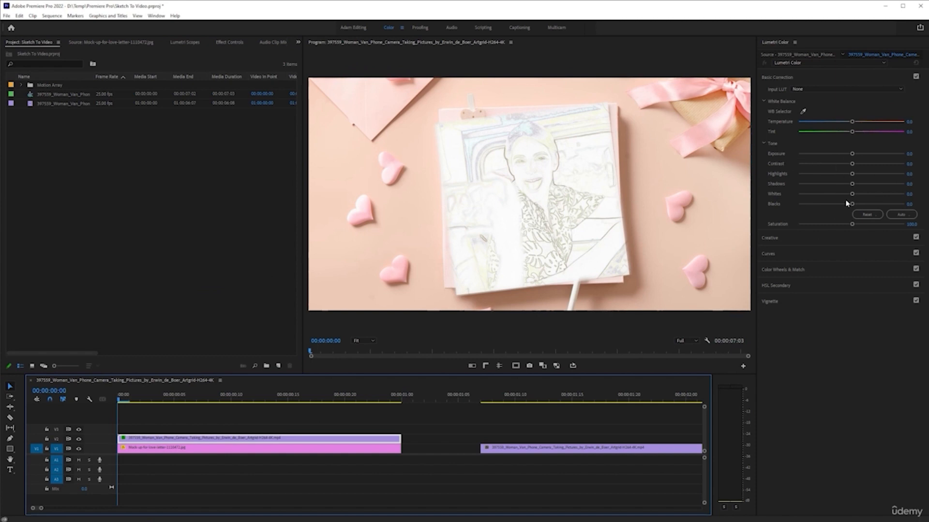
{"action": "left_click_drag", "start_coordinate": [852, 225], "coordinate": [723, 225]}
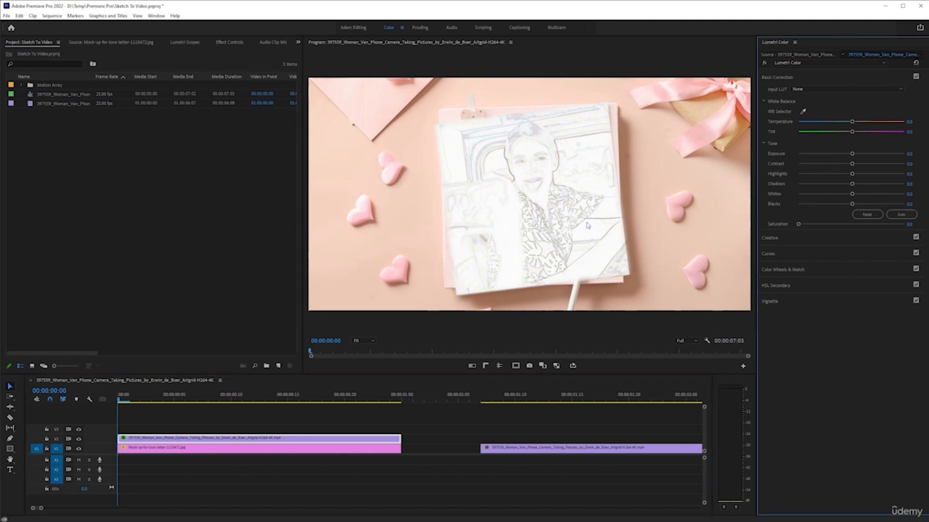
Set the freeze frame's shadows and blacks to -100 and its contrast to about -91
{"action": "left_click_drag", "start_coordinate": [853, 164], "coordinate": [790, 187]}
{"action": "mouse_move", "coordinate": [852, 194]}
{"action": "left_mouse_down"}
{"action": "mouse_move", "coordinate": [825, 195]}
{"action": "mouse_move", "coordinate": [840, 205]}
{"action": "mouse_move", "coordinate": [769, 205]}
{"action": "left_mouse_up"}
{"action": "double_click", "coordinate": [824, 194]}
{"action": "left_click_drag", "start_coordinate": [851, 154], "coordinate": [845, 154]}
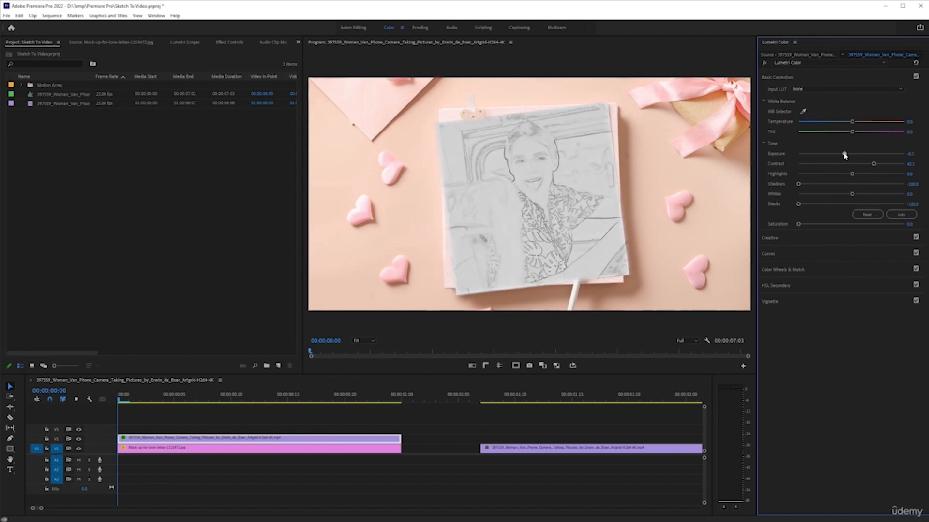
{"action": "key", "text": "ctrl+z"}
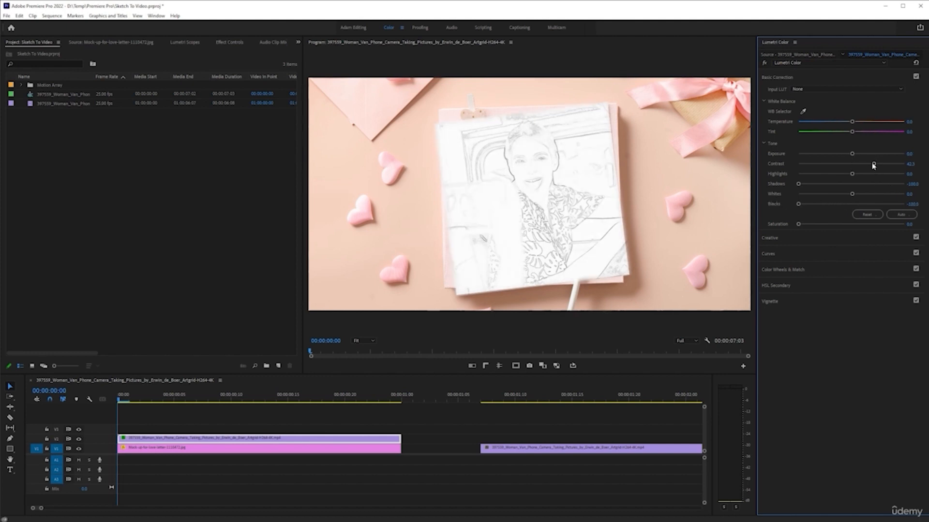
{"action": "left_click_drag", "start_coordinate": [873, 164], "coordinate": [805, 170]}
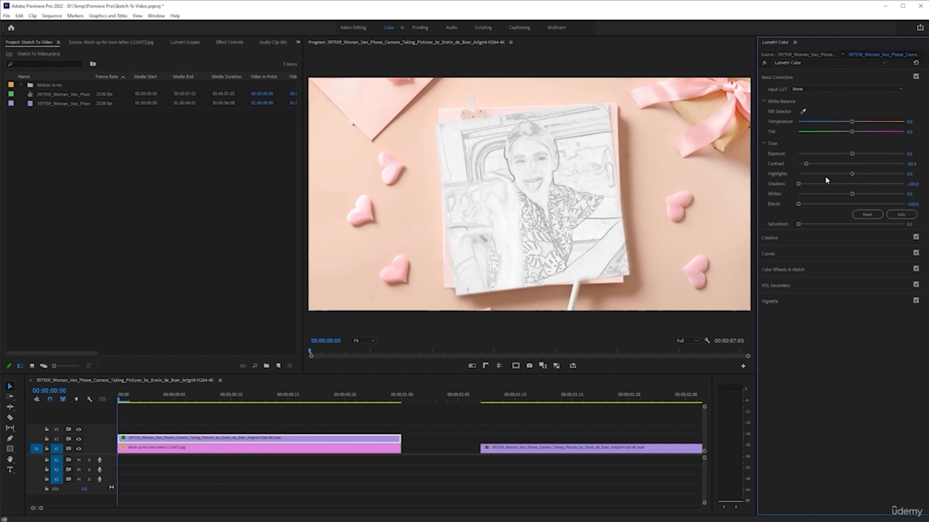
{"action": "left_click_drag", "start_coordinate": [806, 166], "coordinate": [802, 166]}
Set the freeze frame's mask expansion to about -36 so the sketch stays inside the paper's edges
{"action": "left_click", "coordinate": [237, 43]}
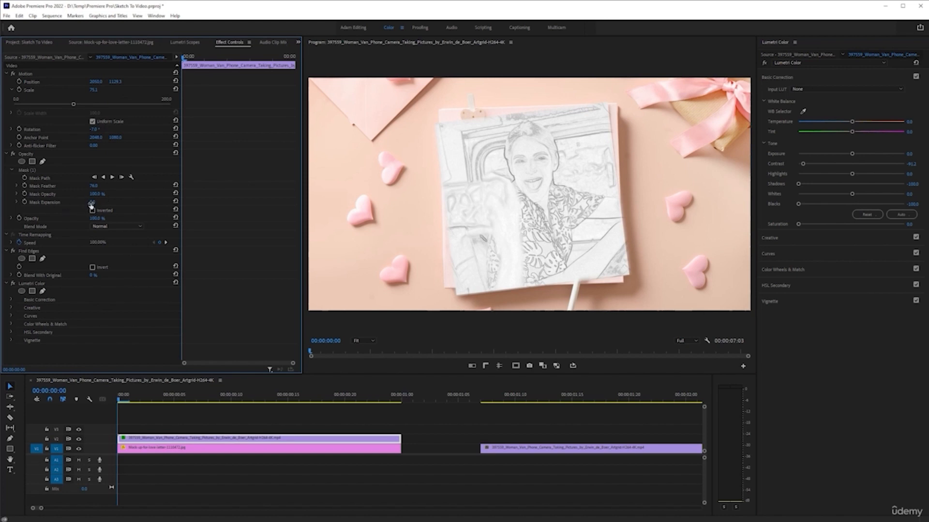
{"action": "left_click_drag", "start_coordinate": [93, 204], "coordinate": [169, 201]}
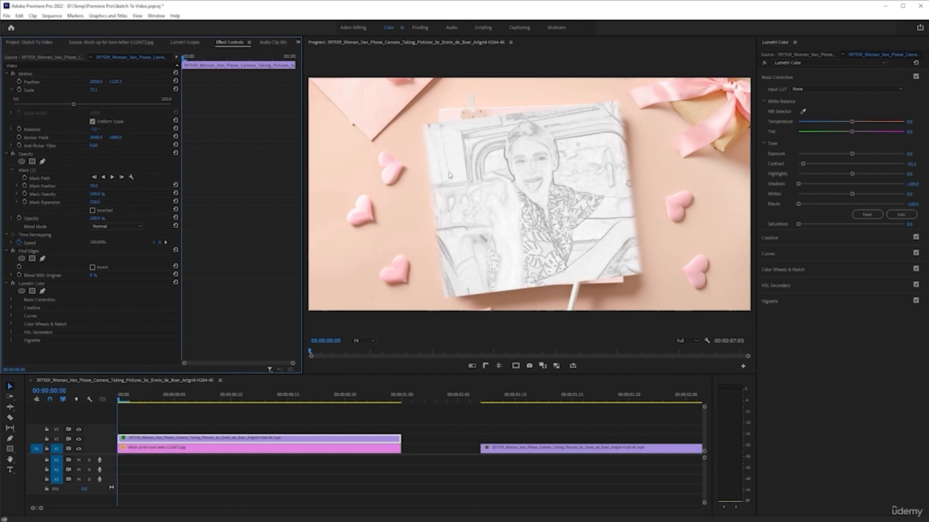
{"action": "key", "text": "ctrl+z"}
{"action": "left_click_drag", "start_coordinate": [94, 205], "coordinate": [167, 201]}
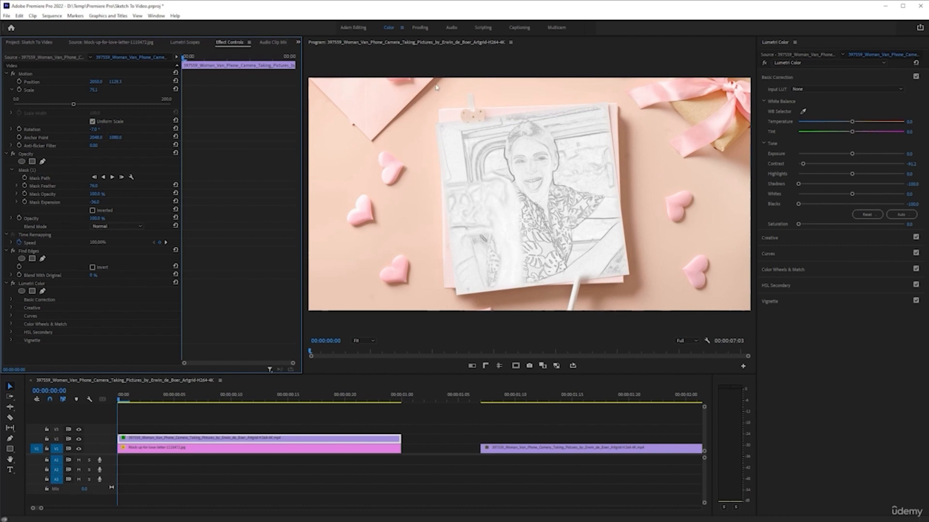
Return to the editing workspace, duplicate the mock-up image onto V3 and rename the copy "Pencil Shadow"
{"action": "left_click", "coordinate": [354, 28]}
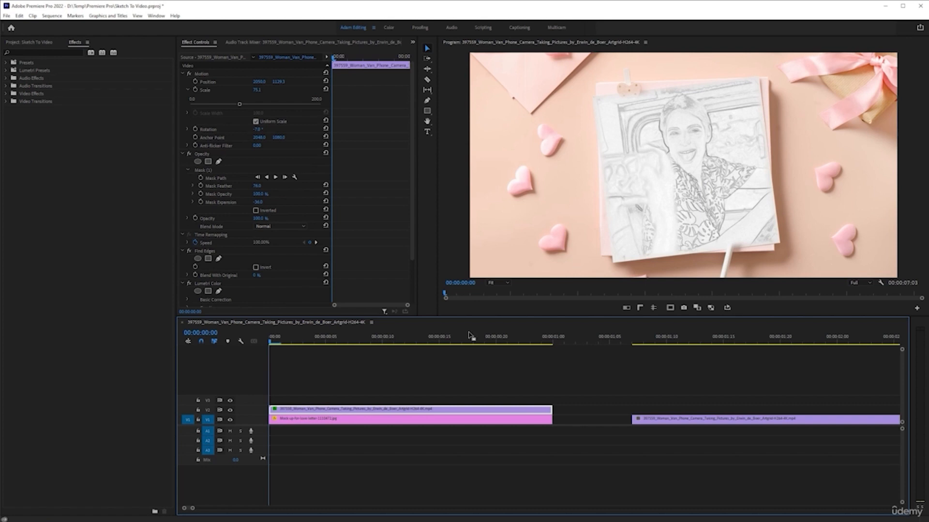
{"action": "left_click", "coordinate": [336, 420]}
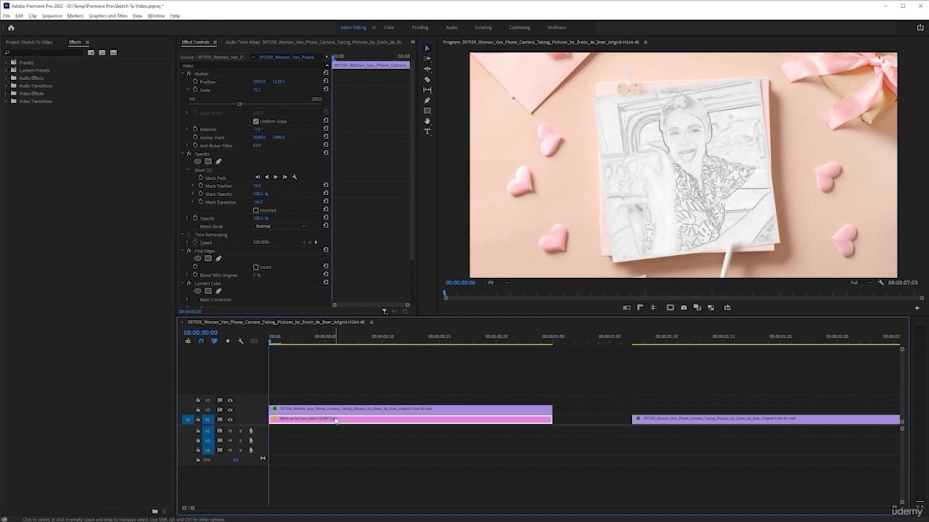
{"action": "left_click_drag", "start_coordinate": [336, 420], "coordinate": [346, 401]}
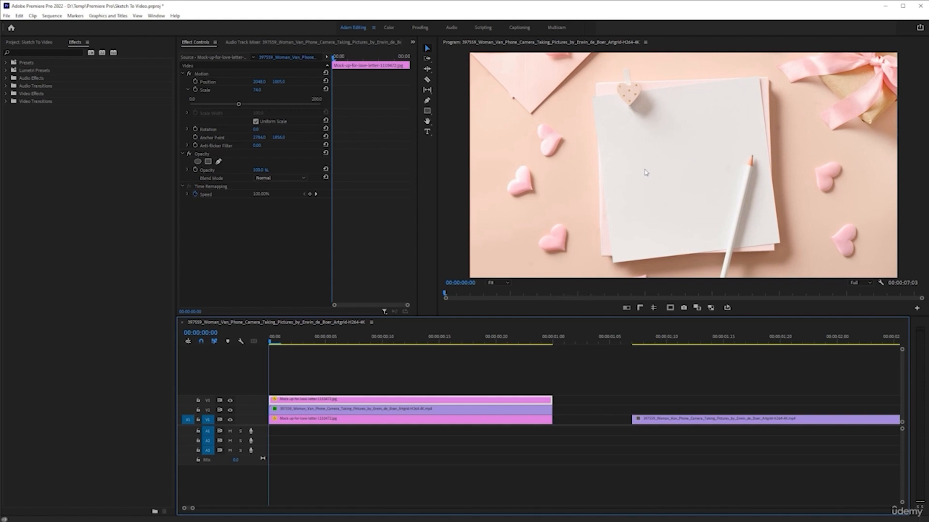
{"action": "right_click", "coordinate": [332, 401]}
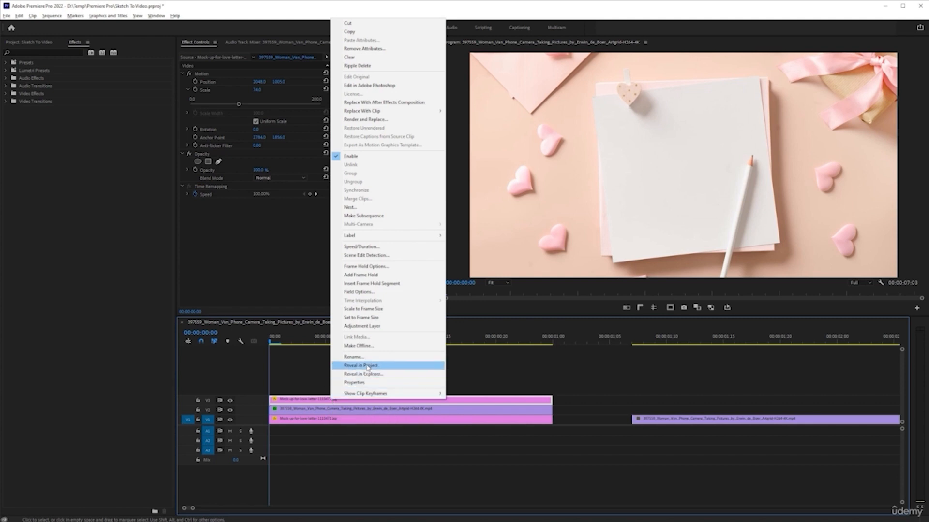
{"action": "left_click", "coordinate": [371, 358]}
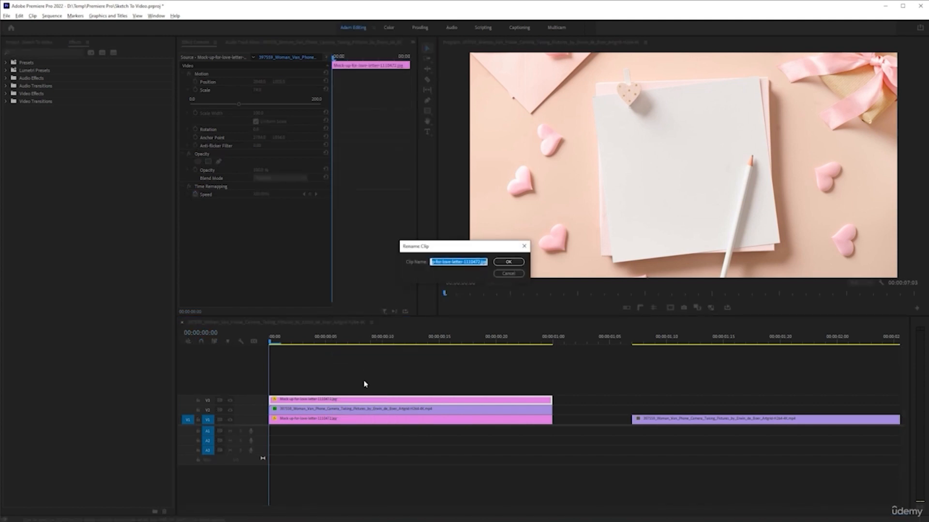
{"action": "type", "text": "Pencil Shadow"}
{"action": "key", "text": "Return"}
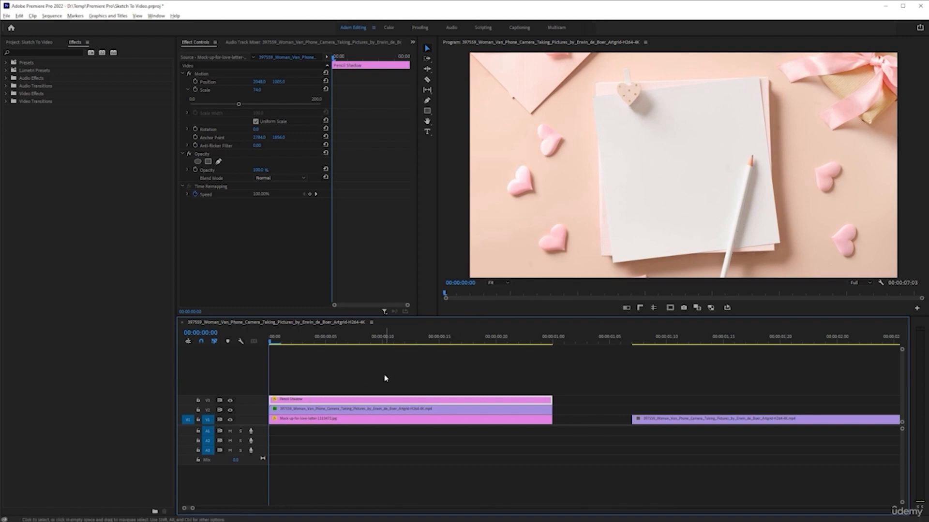
Duplicate the Pencil Shadow clip onto V4 and rename the copy "Pencil"
{"action": "left_click_drag", "start_coordinate": [337, 403], "coordinate": [339, 391]}
{"action": "right_click", "coordinate": [339, 391]}
{"action": "left_click", "coordinate": [391, 347]}
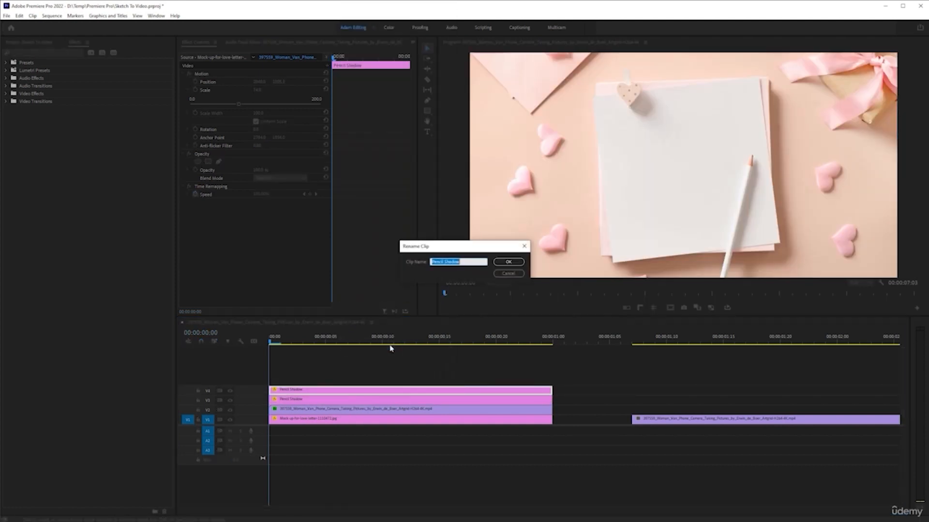
{"action": "type", "text": "Pencil"}
{"action": "key", "text": "Return"}
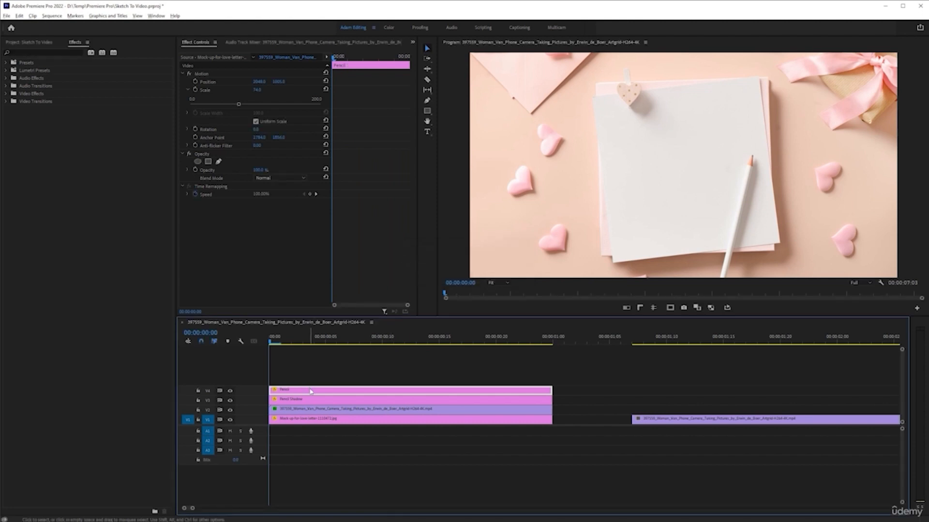
Duplicate the Pencil clip onto V5 and rename the copy "Heart Shadow"
{"action": "left_click_drag", "start_coordinate": [311, 390], "coordinate": [311, 381]}
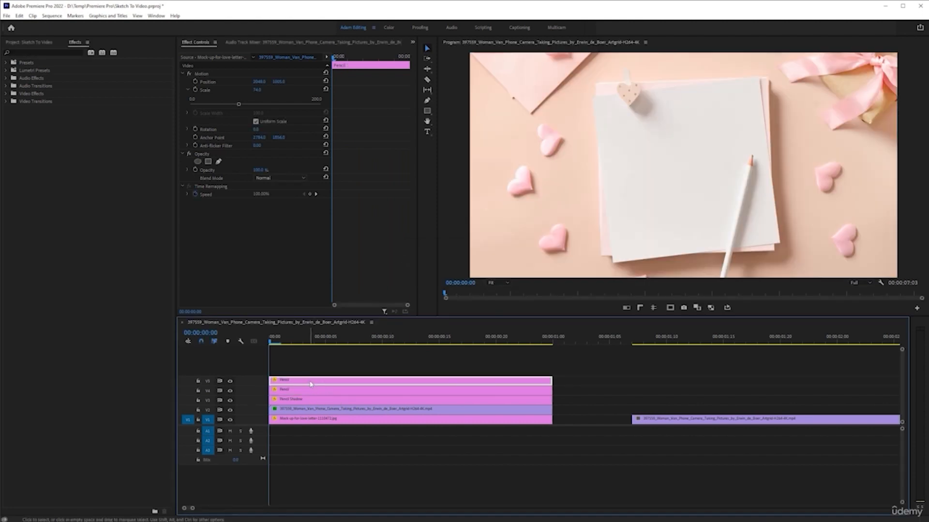
{"action": "right_click", "coordinate": [311, 381]}
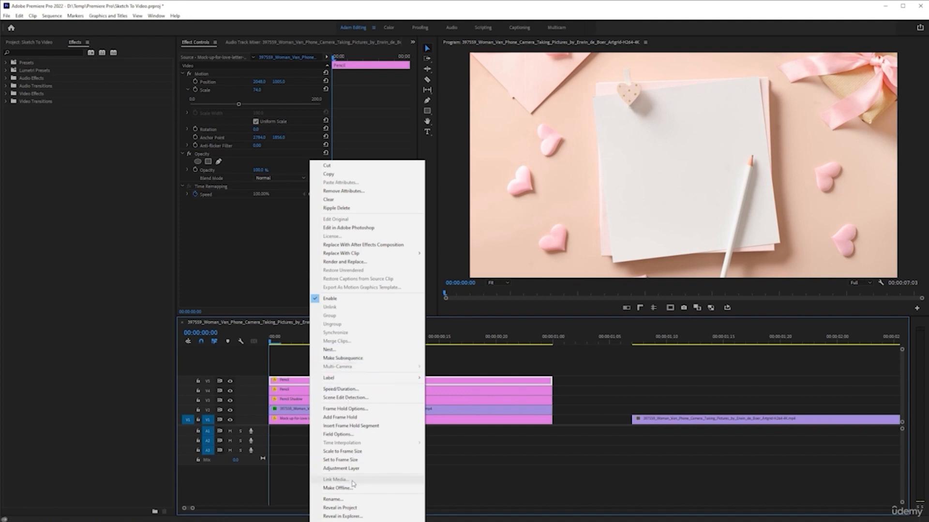
{"action": "left_click", "coordinate": [360, 500]}
{"action": "type", "text": "Heart Shadow"}
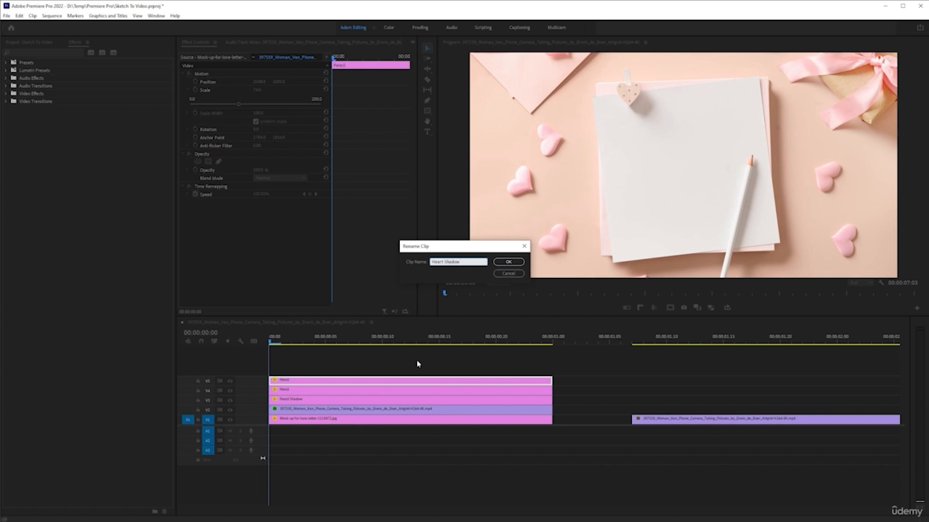
{"action": "key", "text": "Return"}
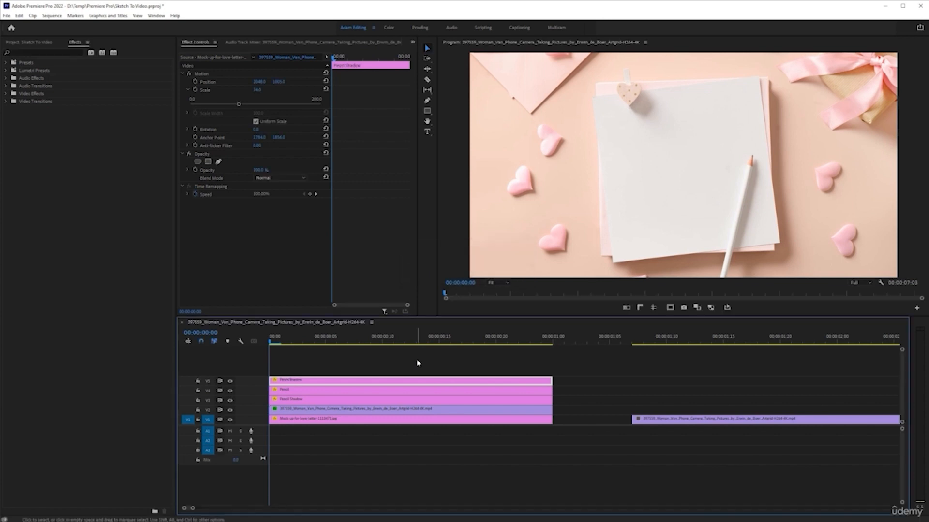
Duplicate the Heart Shadow clip onto V6 and rename the copy "Heart"
{"action": "left_click_drag", "start_coordinate": [299, 382], "coordinate": [300, 372]}
{"action": "right_click", "coordinate": [300, 371]}
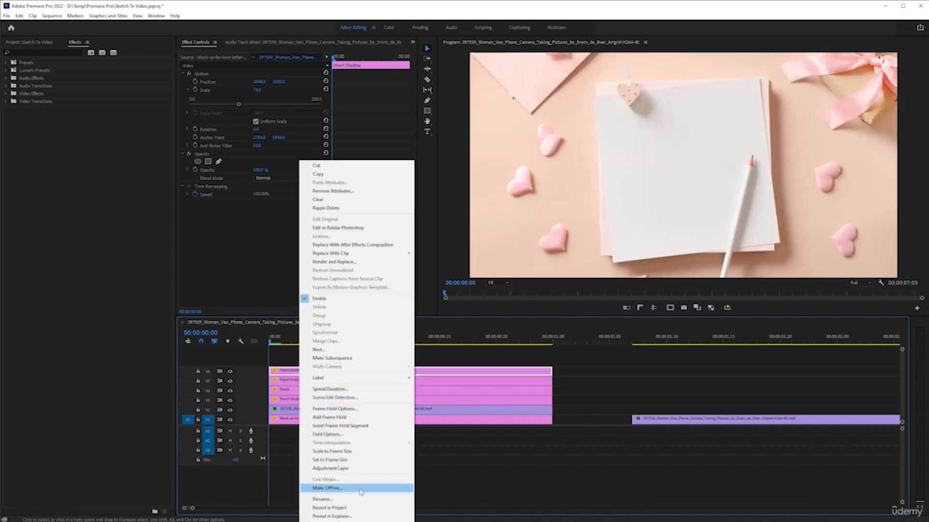
{"action": "left_click", "coordinate": [354, 500]}
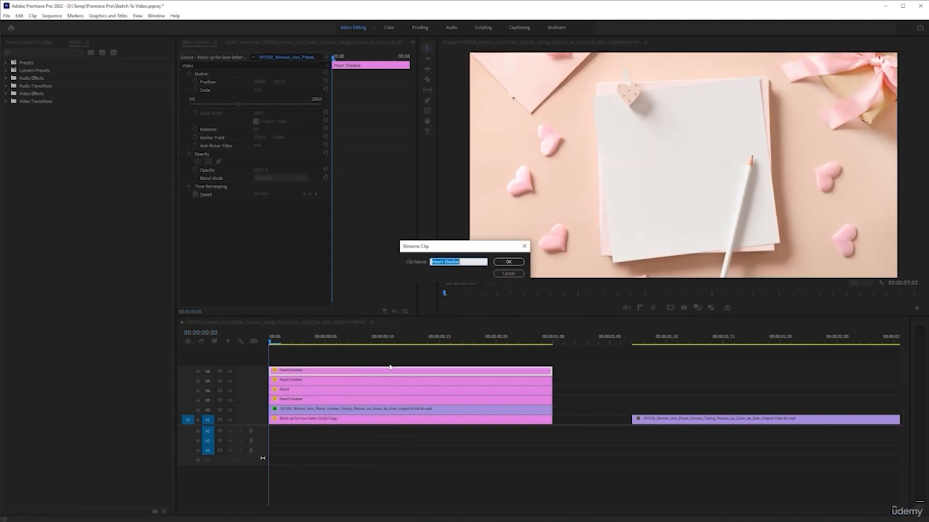
{"action": "type", "text": "Heart"}
{"action": "key", "text": "Return"}
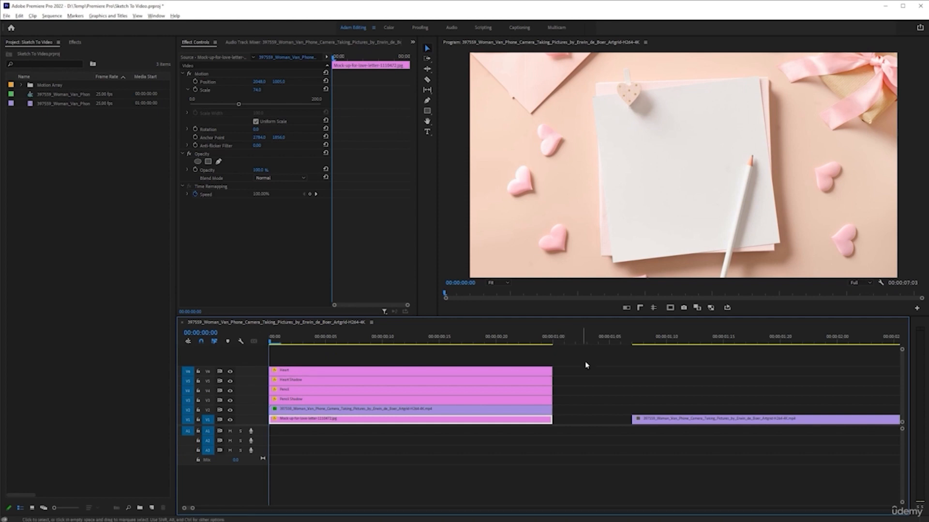
Disable the Heart Shadow, Pencil and Pencil Shadow clips and select the Heart clip
{"action": "left_click_drag", "start_coordinate": [585, 382], "coordinate": [513, 403]}
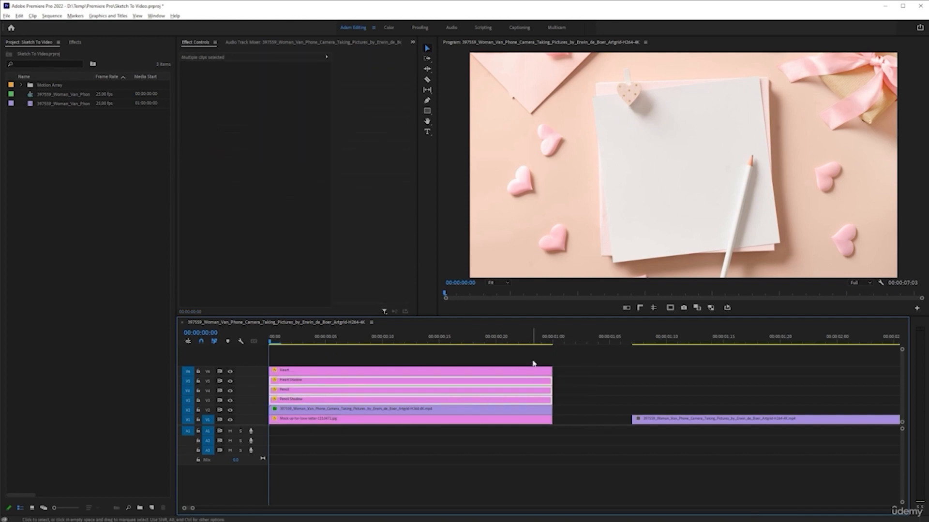
{"action": "key", "text": "shift+e"}
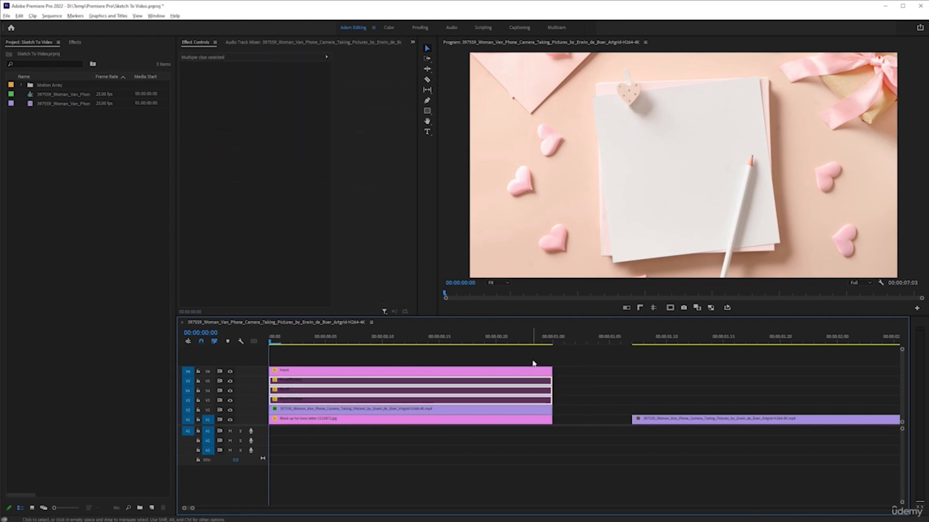
{"action": "left_click", "coordinate": [348, 373]}
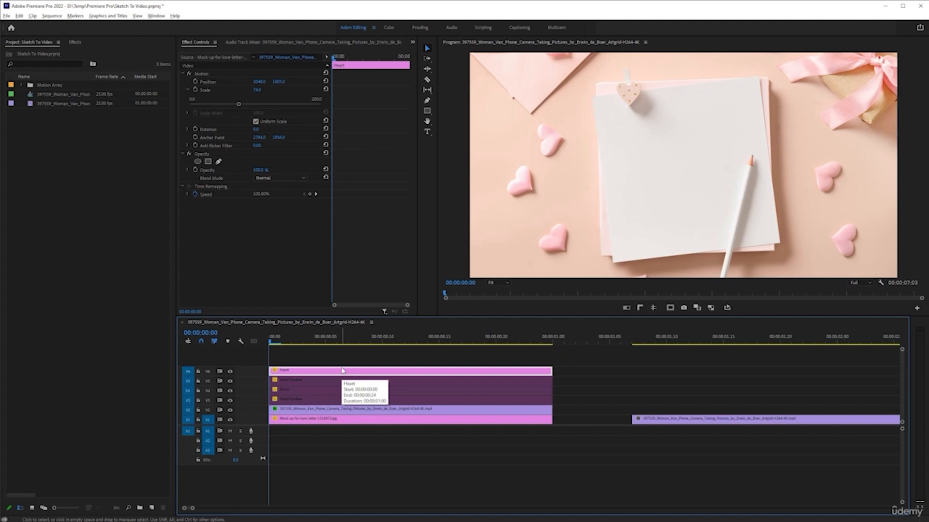
Draw a free-form opacity mask around the wooden heart on the Heart clip so it shows above the sketch
{"action": "key", "text": "shift+e"}
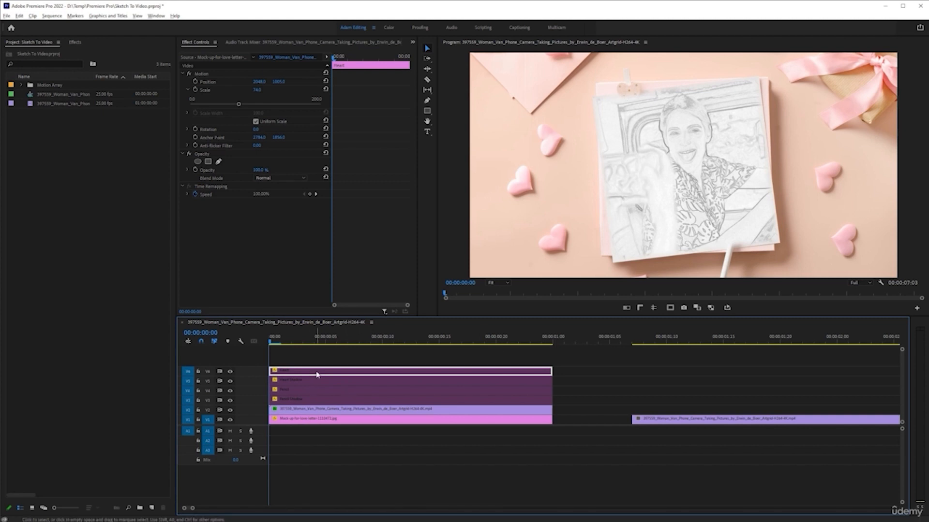
{"action": "key", "text": "shift+e"}
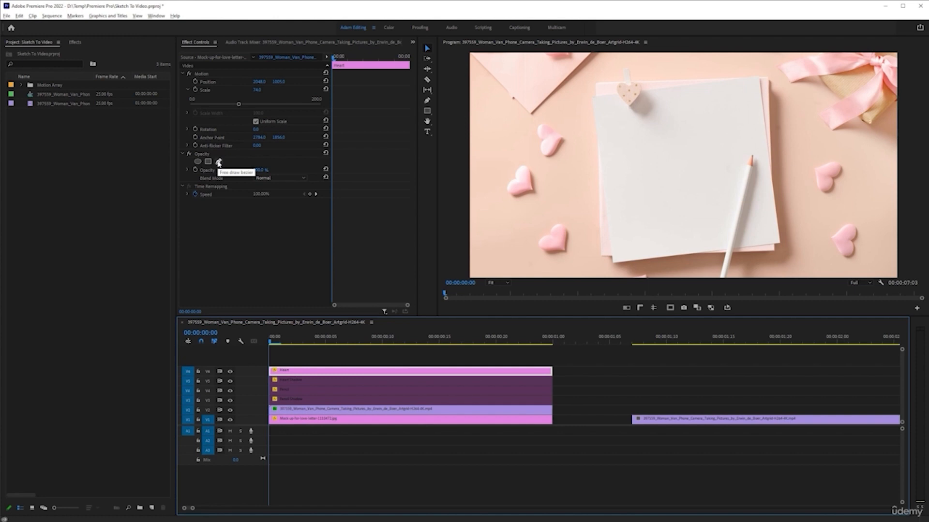
{"action": "left_click", "coordinate": [219, 162]}
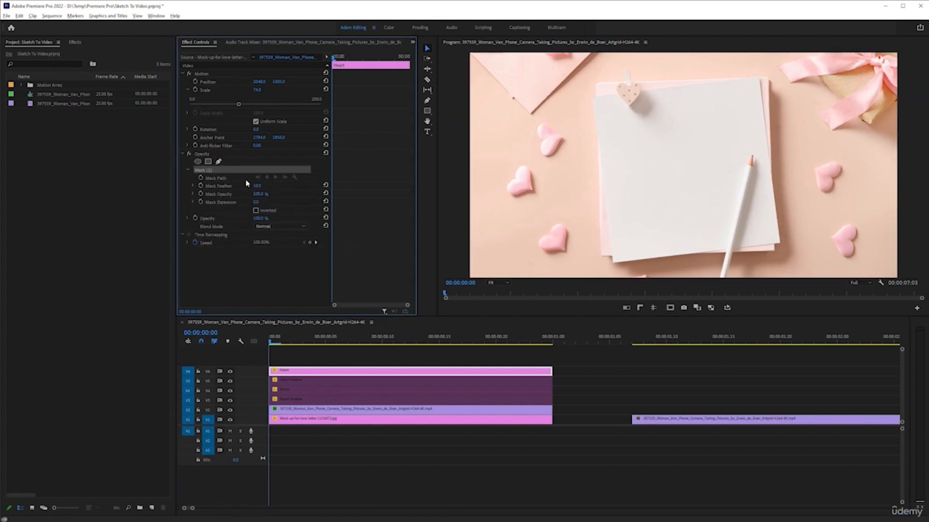
{"action": "left_click", "coordinate": [498, 284]}
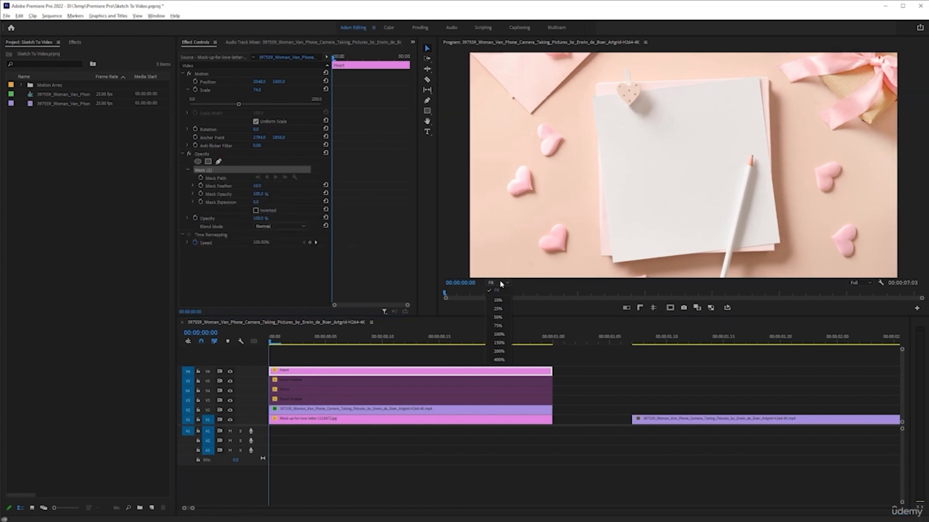
{"action": "left_click", "coordinate": [571, 6]}
{"action": "key", "text": "grave"}
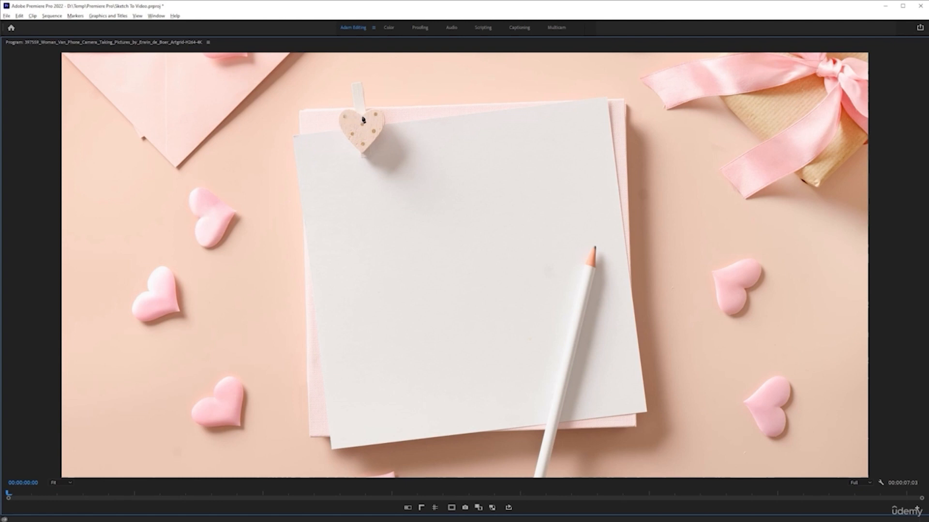
{"action": "left_click", "coordinate": [338, 122]}
{"action": "left_click", "coordinate": [386, 121]}
{"action": "mouse_move", "coordinate": [363, 153]}
{"action": "left_mouse_down"}
{"action": "mouse_move", "coordinate": [351, 161]}
{"action": "mouse_move", "coordinate": [351, 147]}
{"action": "left_mouse_up"}
{"action": "left_click", "coordinate": [339, 124]}
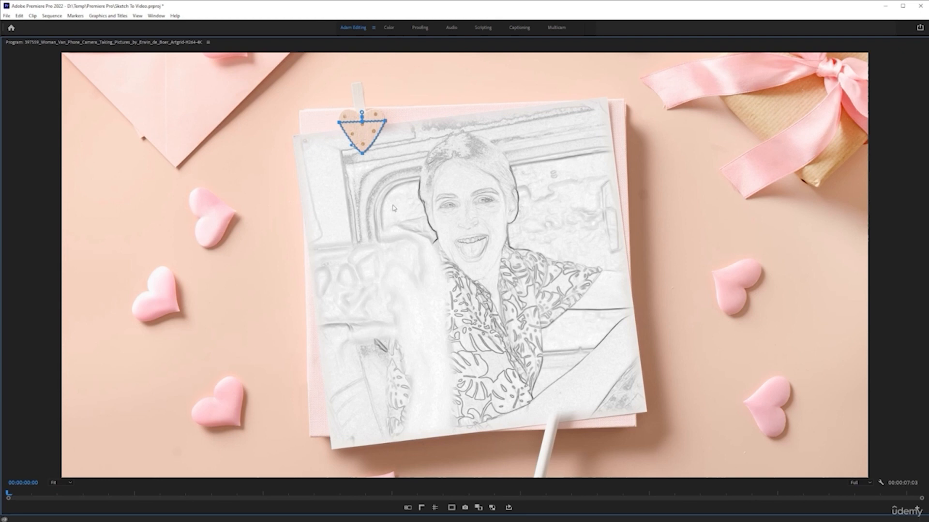
{"action": "key", "text": "grave"}
{"action": "left_click", "coordinate": [254, 278]}
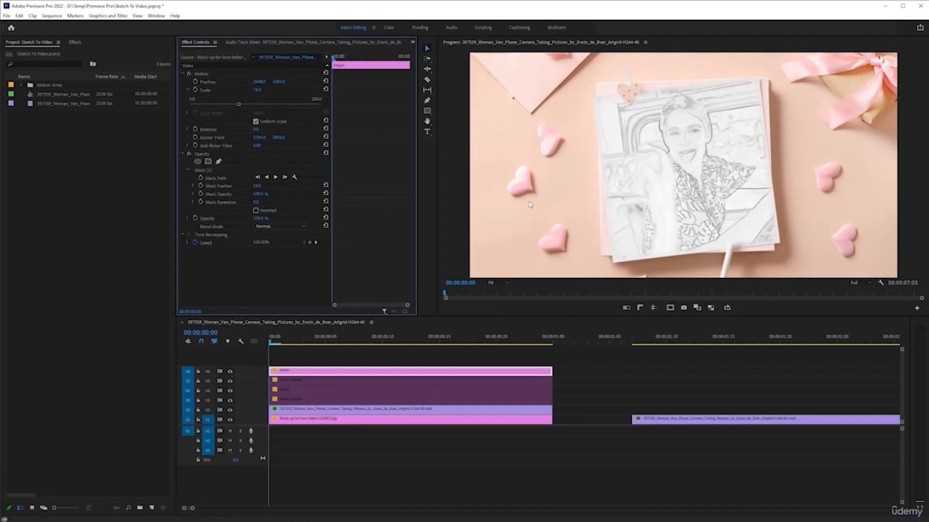
{"action": "left_click", "coordinate": [320, 371]}
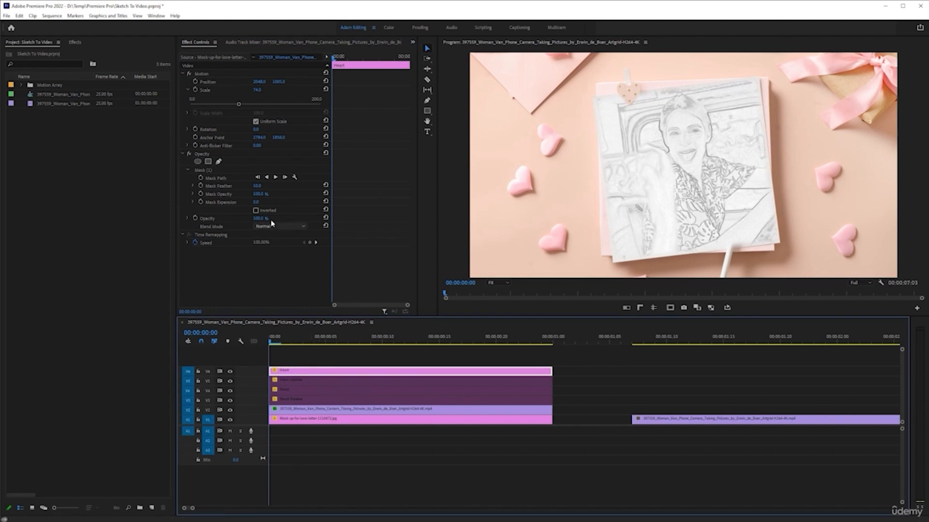
{"action": "mouse_move", "coordinate": [259, 189]}
{"action": "left_mouse_down"}
{"action": "mouse_move", "coordinate": [284, 189]}
{"action": "mouse_move", "coordinate": [266, 191]}
{"action": "left_mouse_up"}
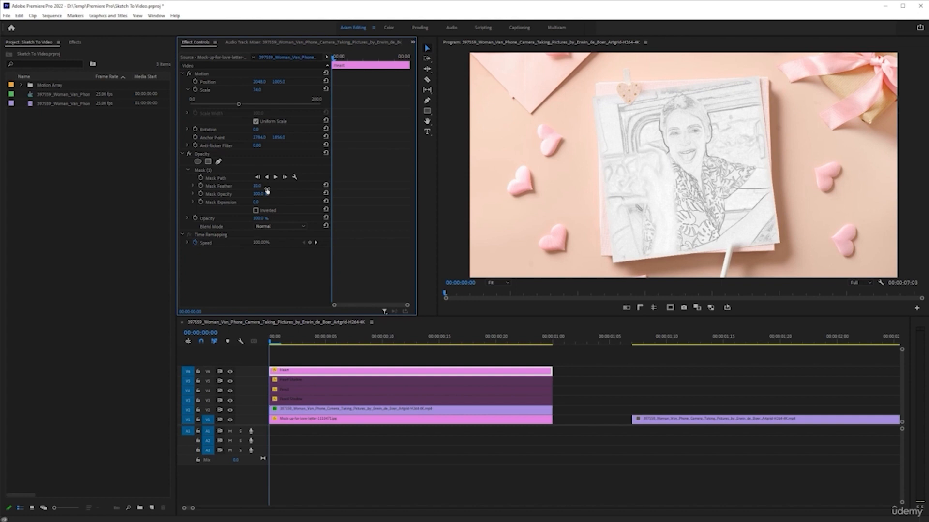
Enable the Heart Shadow clip and draw a free-form opacity mask around the shadow cast by the wooden heart
{"action": "left_click", "coordinate": [321, 382]}
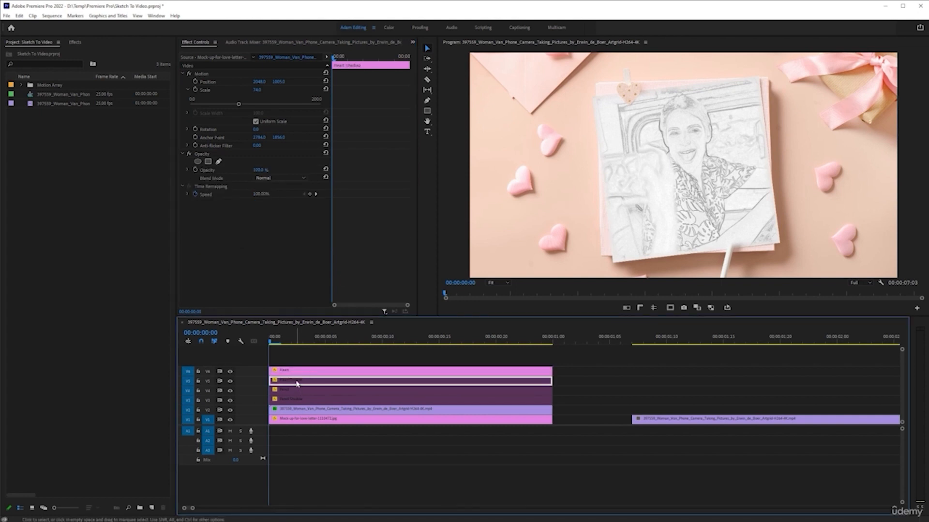
{"action": "key", "text": "shift+e"}
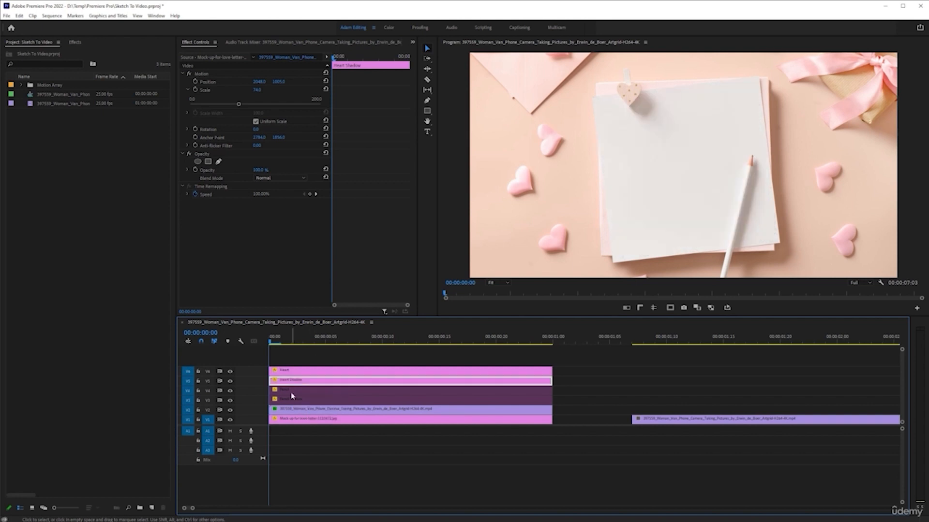
{"action": "left_click", "coordinate": [218, 162]}
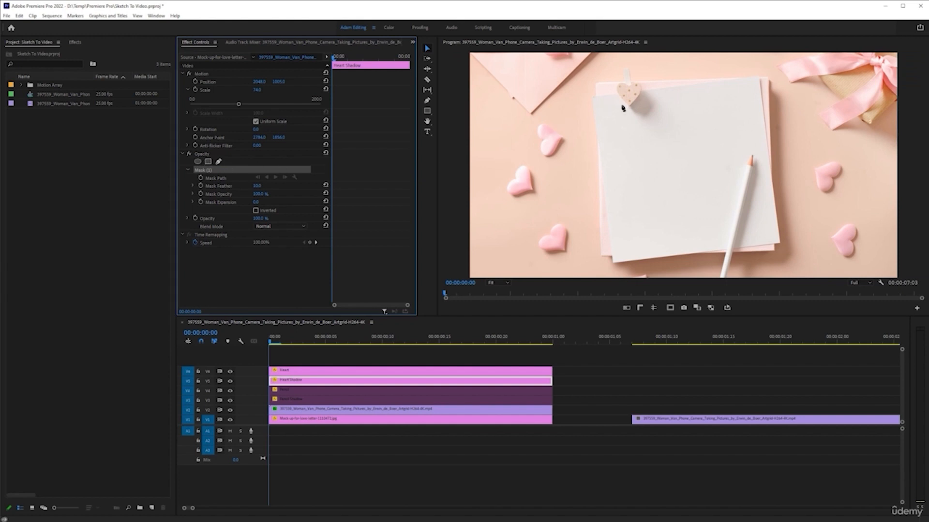
{"action": "key", "text": "grave"}
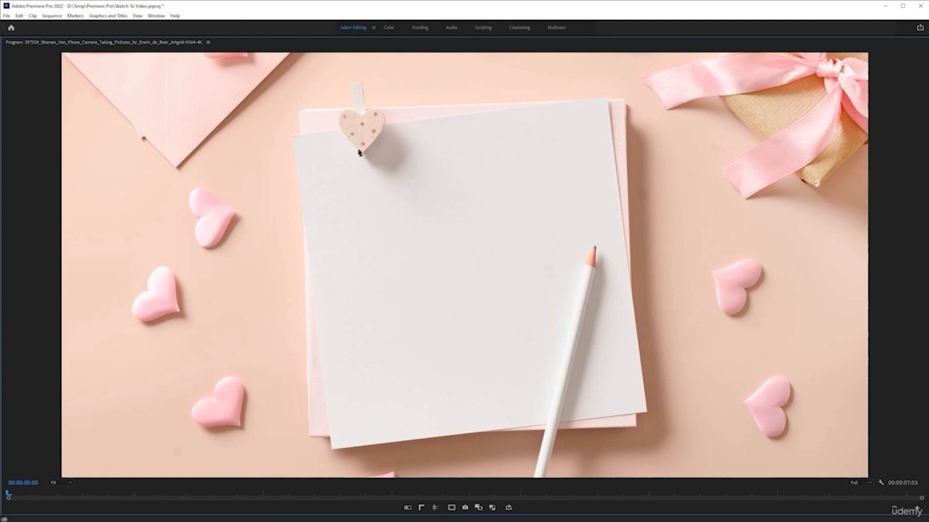
{"action": "left_click", "coordinate": [358, 148]}
{"action": "left_click_drag", "start_coordinate": [390, 176], "coordinate": [402, 168]}
{"action": "left_click", "coordinate": [410, 155]}
{"action": "left_click", "coordinate": [401, 134]}
{"action": "left_click", "coordinate": [372, 123]}
{"action": "left_click", "coordinate": [358, 149]}
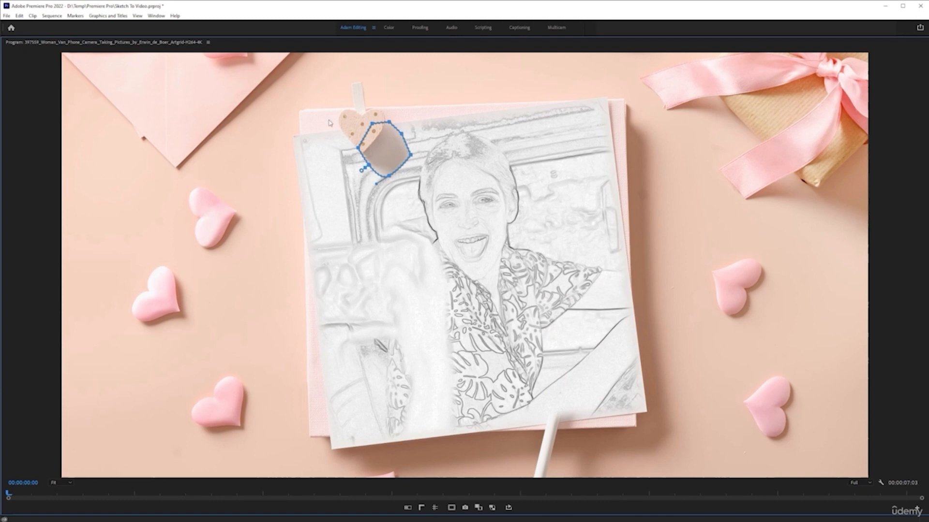
{"action": "key", "text": "grave"}
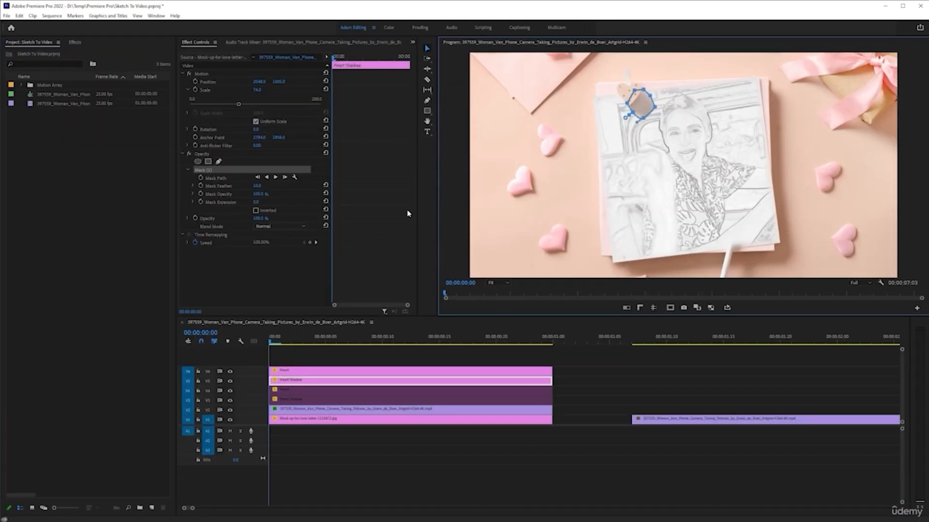
{"action": "left_click", "coordinate": [272, 283]}
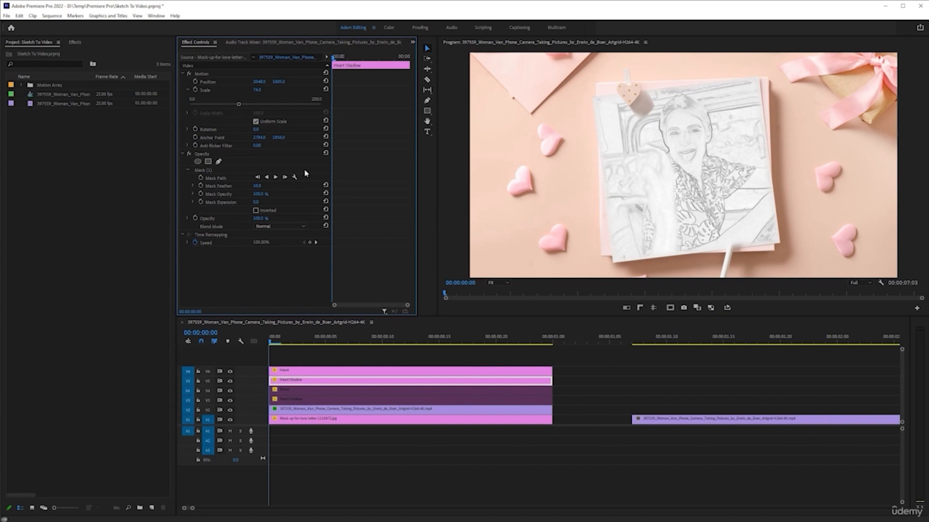
Set the Heart Shadow clip's mask feather to about 40 and its opacity to 40%
{"action": "left_click", "coordinate": [203, 170]}
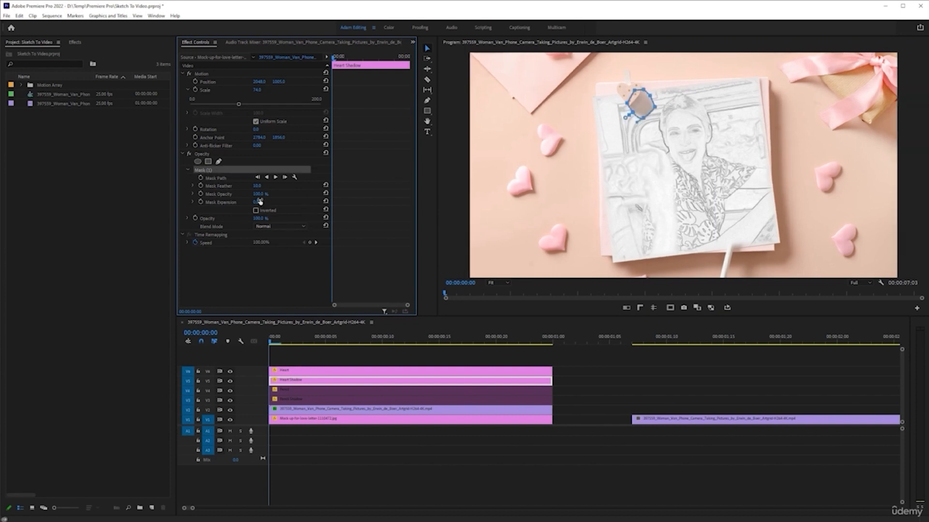
{"action": "left_click_drag", "start_coordinate": [256, 189], "coordinate": [280, 188]}
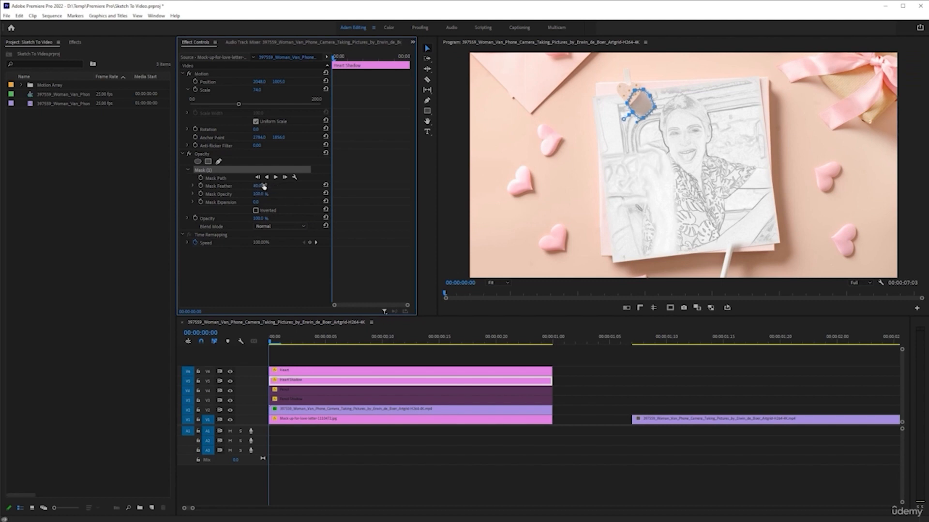
{"action": "left_click", "coordinate": [264, 277]}
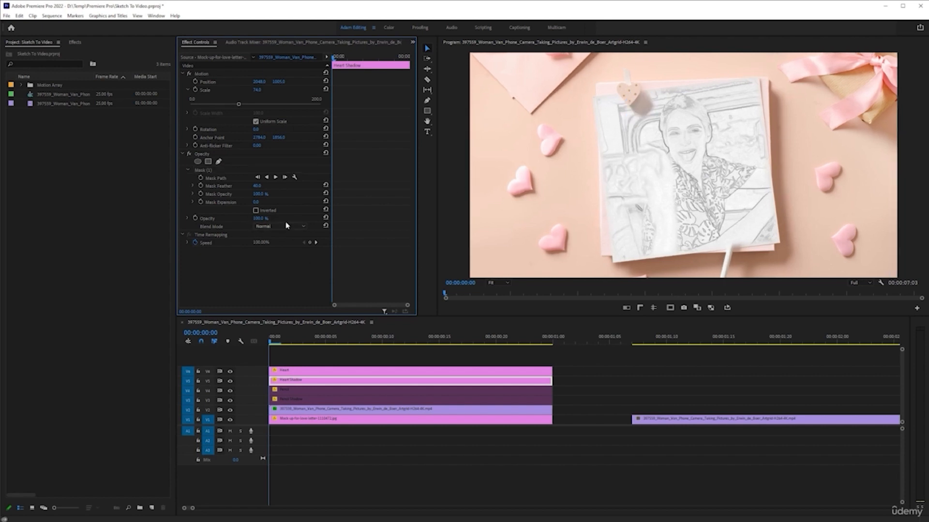
{"action": "left_click", "coordinate": [263, 218]}
{"action": "type", "text": "40"}
{"action": "key", "text": "Return"}
{"action": "left_click", "coordinate": [369, 382]}
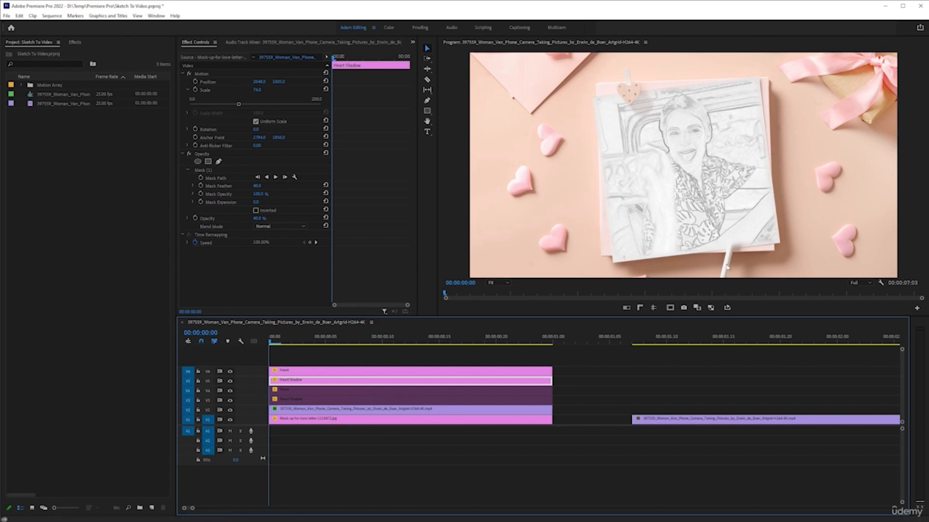
Enable the Pencil clip and draw a free-form opacity mask along the pencil's outline from its tip to the frame's lower edge
{"action": "left_click", "coordinate": [293, 391]}
{"action": "key", "text": "shift+e"}
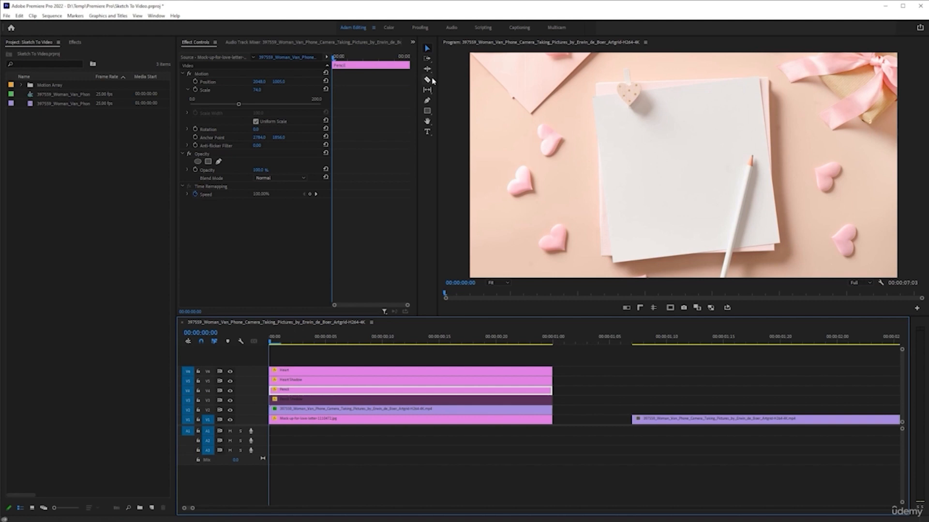
{"action": "left_click", "coordinate": [220, 162]}
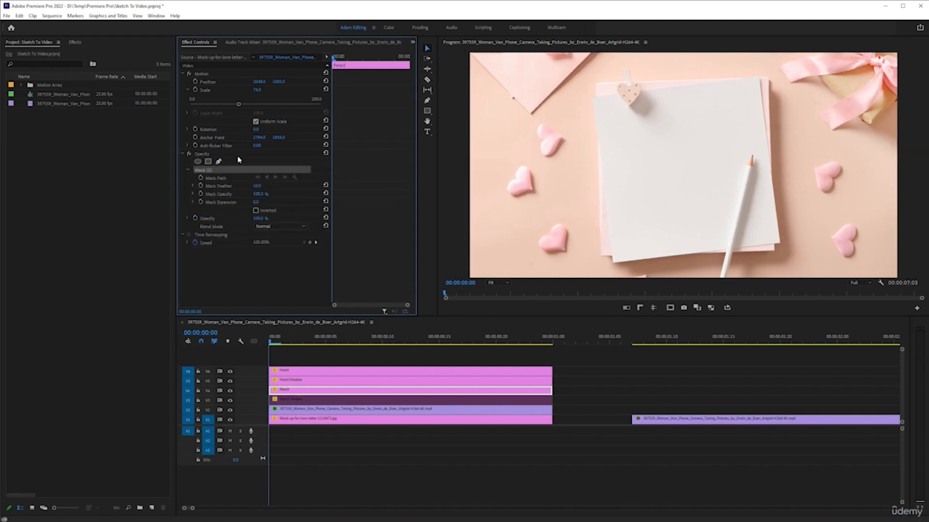
{"action": "key", "text": "grave"}
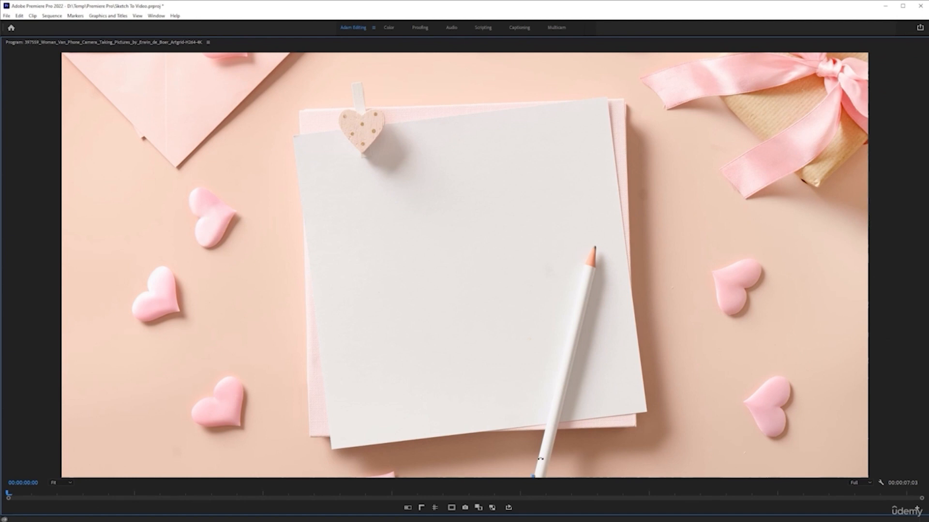
{"action": "left_click", "coordinate": [584, 264]}
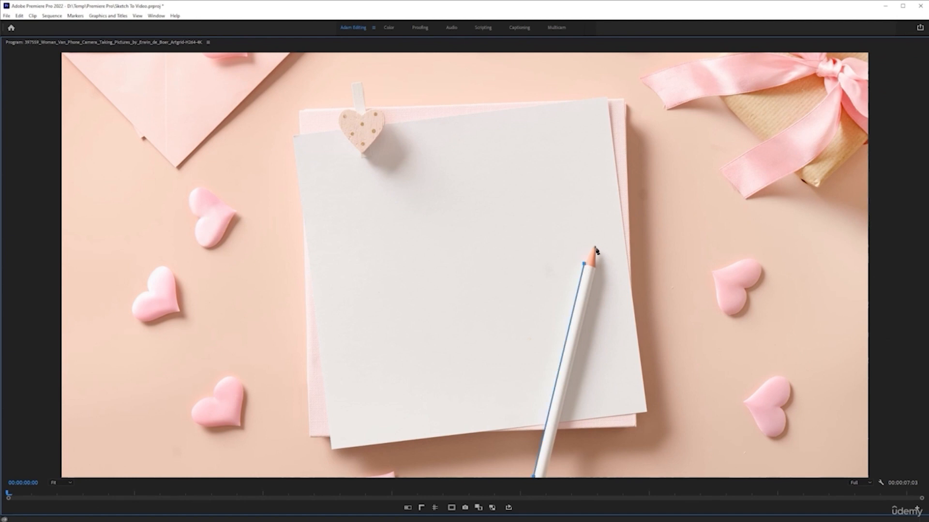
{"action": "left_click", "coordinate": [595, 246]}
{"action": "left_click", "coordinate": [546, 477]}
{"action": "left_click", "coordinate": [533, 477]}
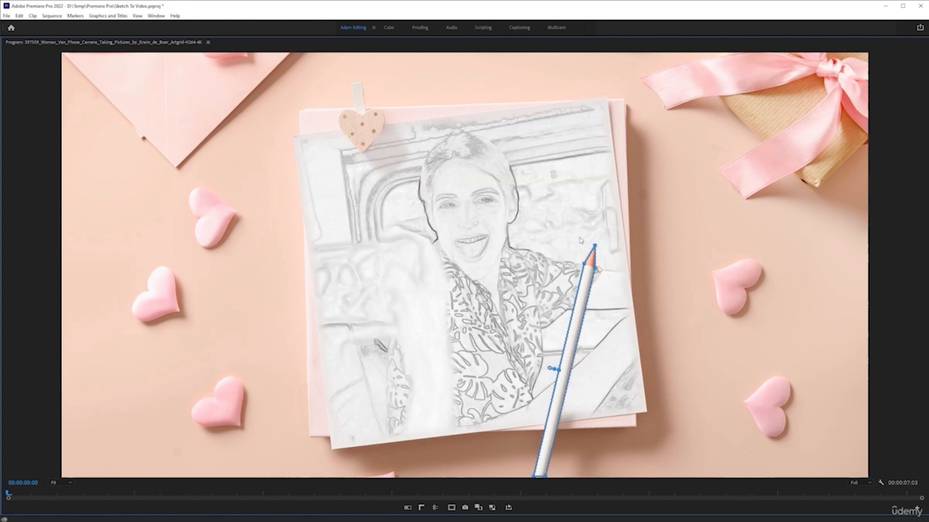
{"action": "key", "text": "grave"}
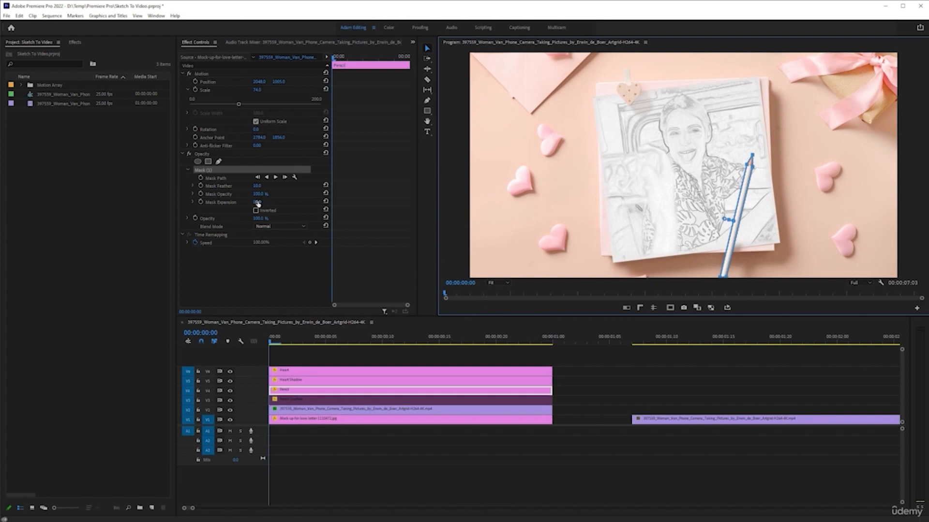
Set the mask feather of the Pencil clip to 10
{"action": "left_click", "coordinate": [254, 186]}
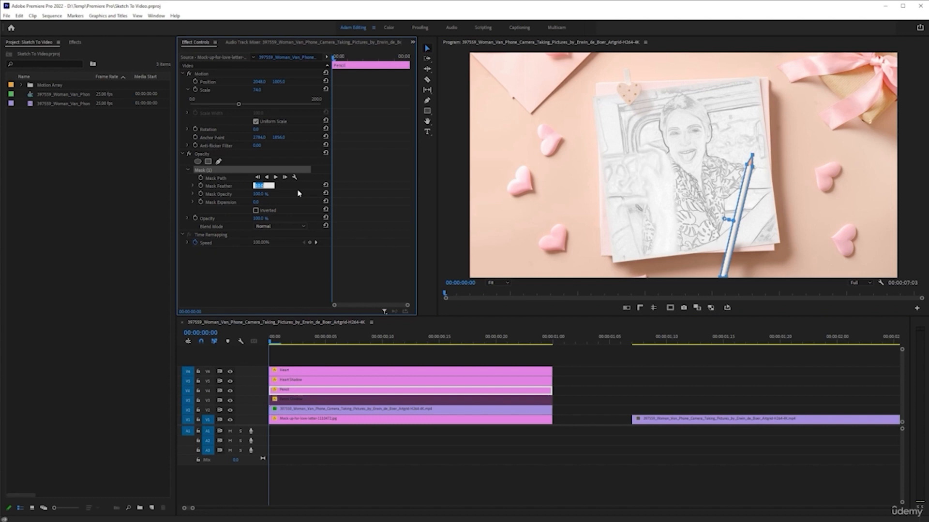
{"action": "key", "text": "Return"}
{"action": "left_click", "coordinate": [285, 285]}
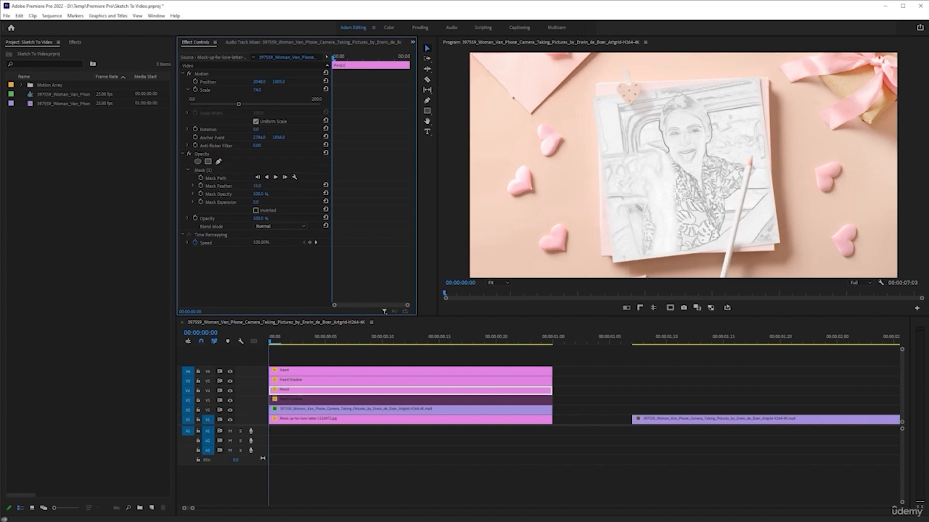
{"action": "left_click", "coordinate": [257, 186]}
{"action": "type", "text": "10"}
{"action": "key", "text": "Return"}
Enable the Pencil Shadow clip and draw a free-form opacity mask around the pencil's shadow, curved along its outer side
{"action": "left_click", "coordinate": [300, 400]}
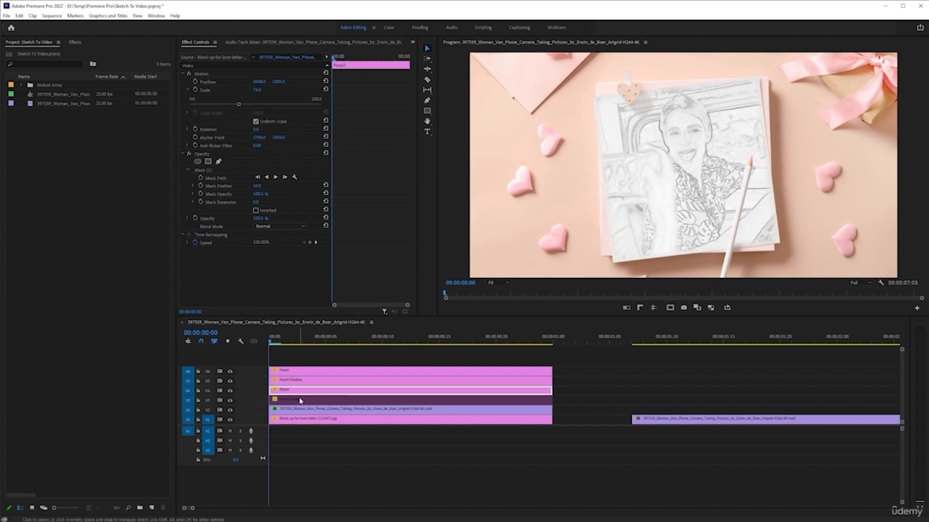
{"action": "key", "text": "shift+e"}
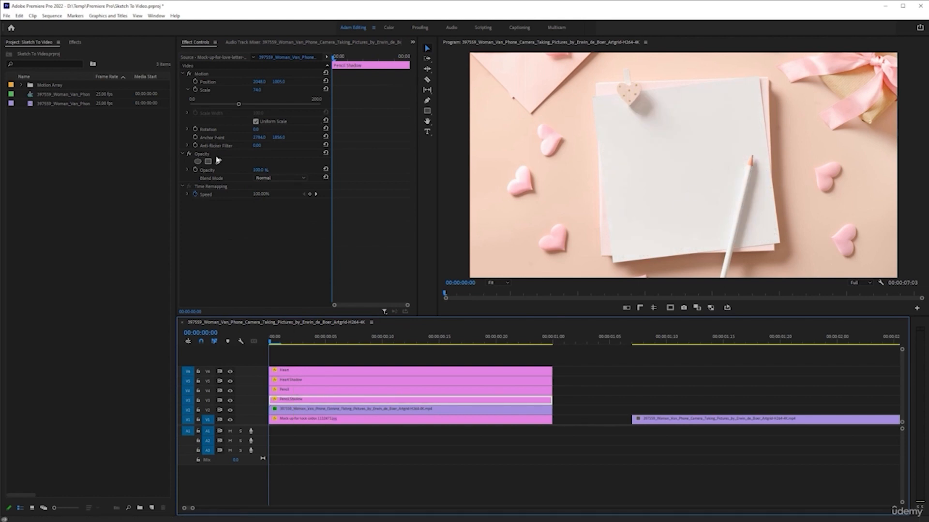
{"action": "left_click", "coordinate": [218, 162]}
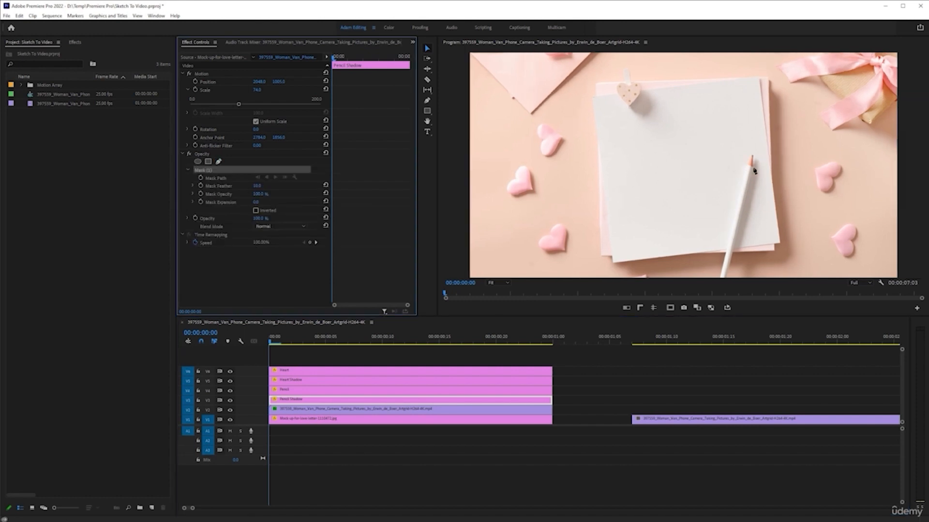
{"action": "left_click", "coordinate": [748, 166]}
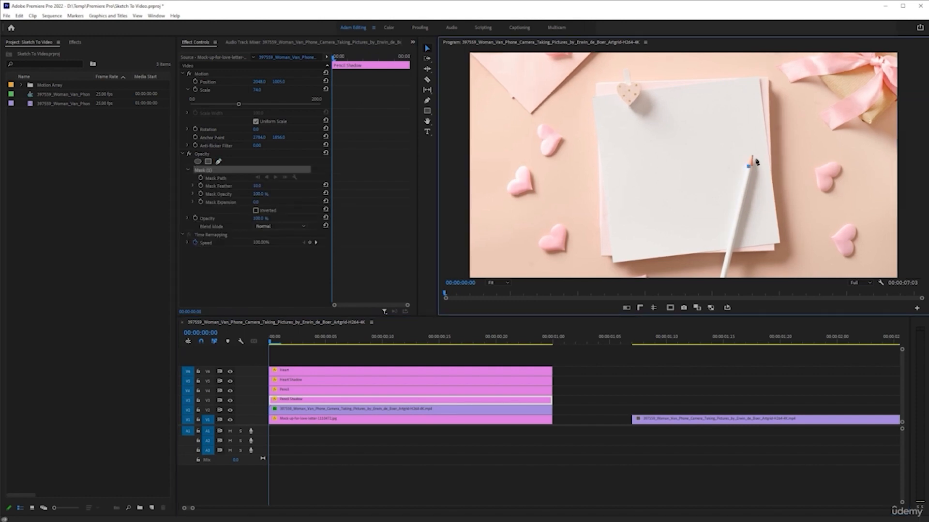
{"action": "left_click", "coordinate": [756, 158]}
{"action": "left_click_drag", "start_coordinate": [748, 221], "coordinate": [733, 277]}
{"action": "left_click", "coordinate": [730, 277]}
{"action": "left_click", "coordinate": [749, 167]}
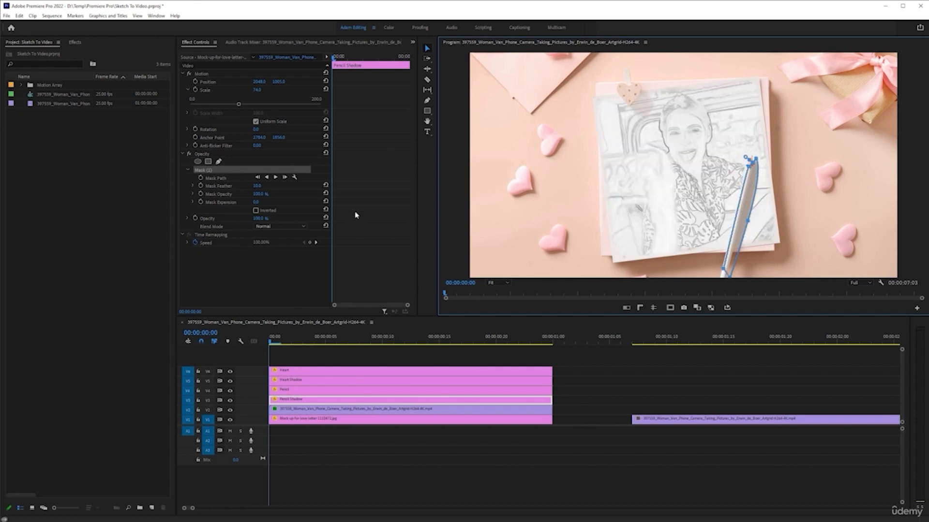
{"action": "left_click", "coordinate": [259, 270]}
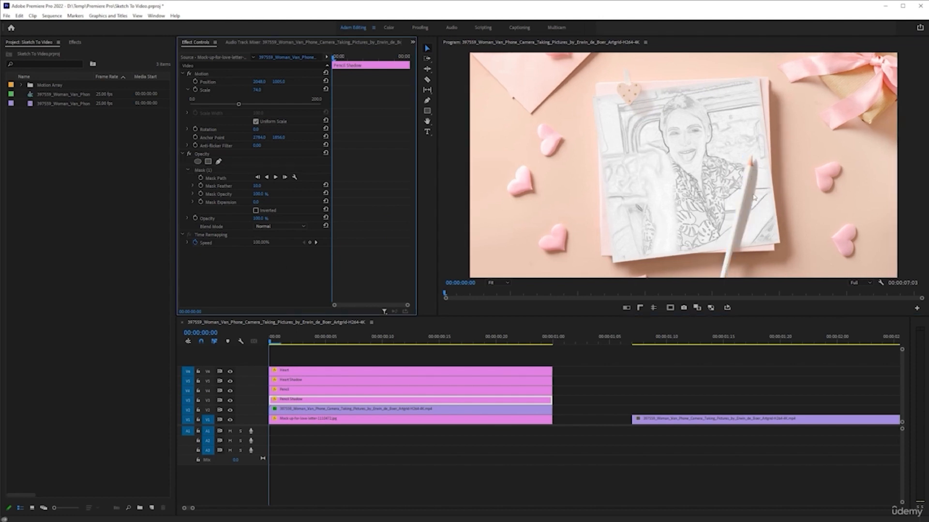
Set the Pencil Shadow clip's opacity to 40%
{"action": "left_click", "coordinate": [260, 218]}
{"action": "type", "text": "40"}
{"action": "key", "text": "Return"}
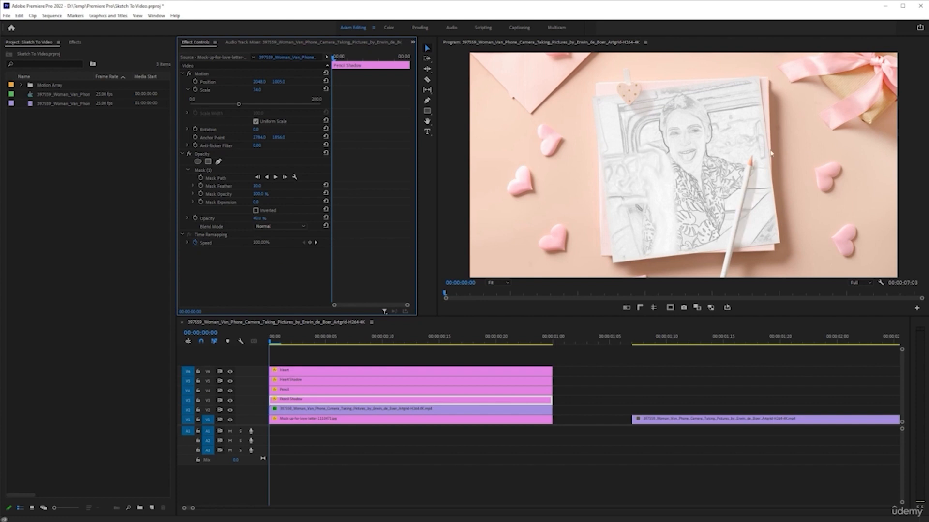
Preview the layered notepad composite from the start of the sequence
{"action": "left_click", "coordinate": [333, 366]}
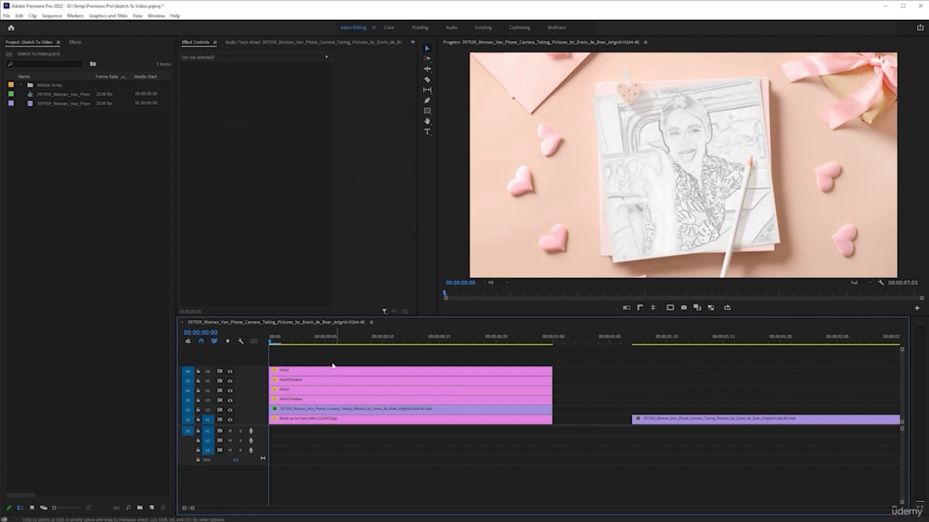
{"action": "left_click", "coordinate": [406, 420]}
{"action": "key", "text": "space"}
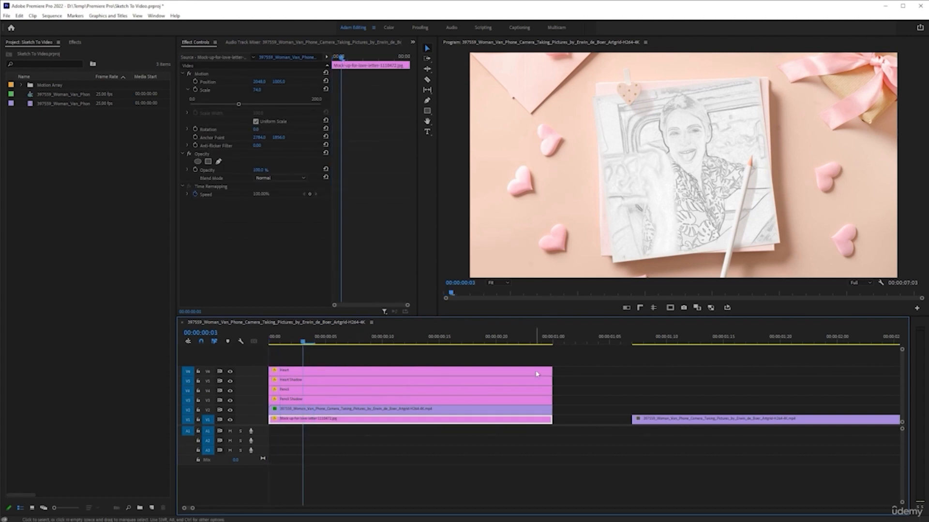
{"action": "left_click_drag", "start_coordinate": [498, 342], "coordinate": [336, 341]}
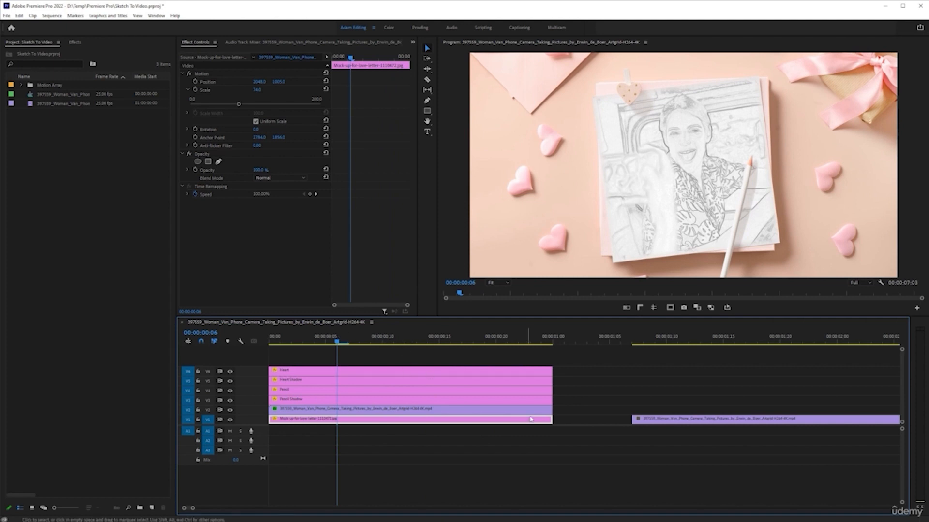
Move the video footage clip on track V1 so that it starts at about 00:00:04:14
{"action": "scroll", "coordinate": [530, 422], "scroll_direction": "down", "scroll_amount": 5}
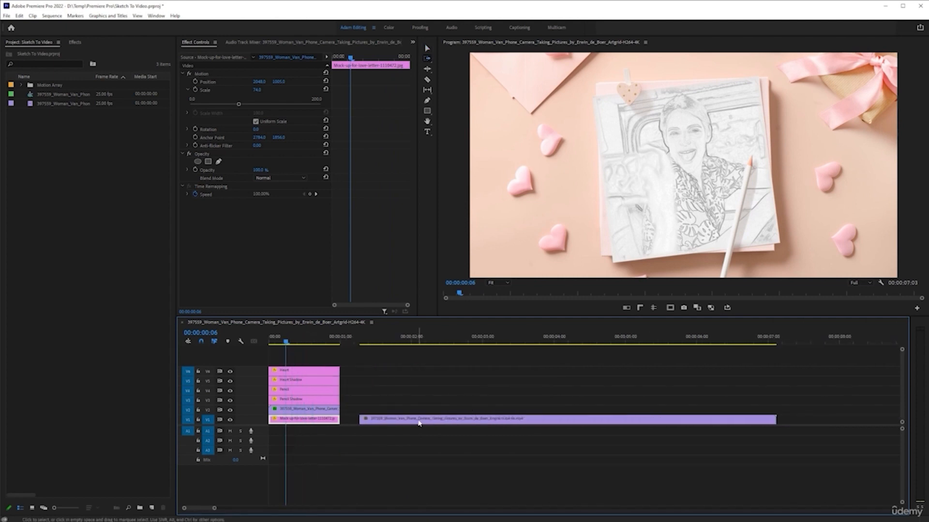
{"action": "left_click", "coordinate": [414, 420]}
{"action": "key", "text": "v"}
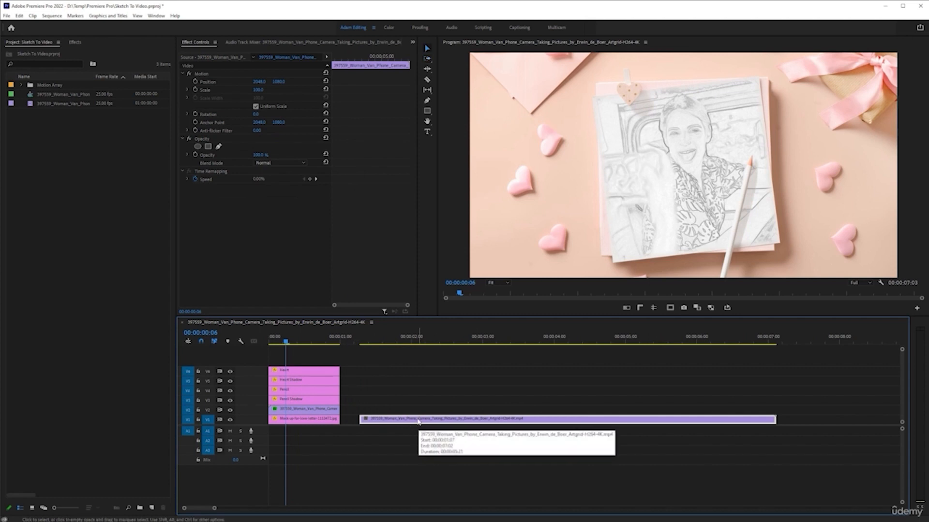
{"action": "left_click_drag", "start_coordinate": [415, 421], "coordinate": [649, 421]}
{"action": "left_click", "coordinate": [572, 382]}
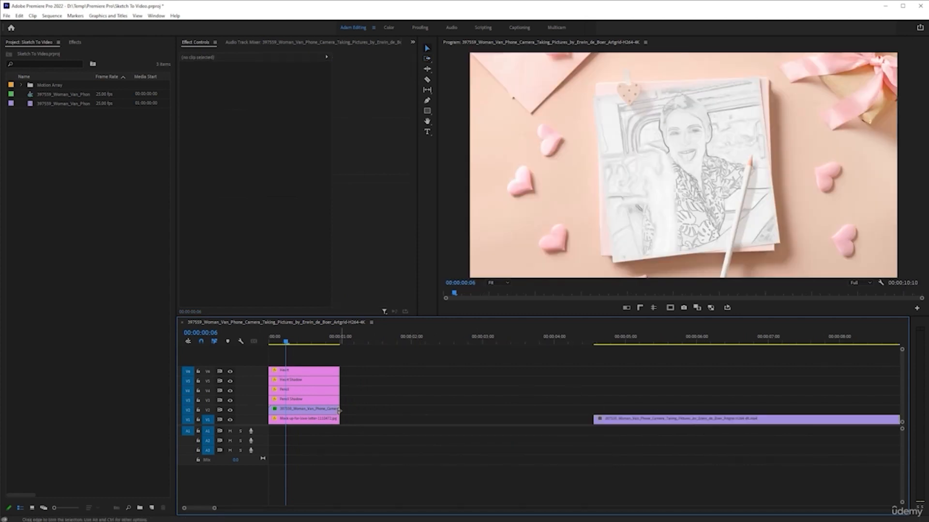
{"action": "left_click", "coordinate": [305, 401]}
{"action": "mouse_move", "coordinate": [291, 404]}
{"action": "left_mouse_down"}
{"action": "mouse_move", "coordinate": [417, 392]}
{"action": "mouse_move", "coordinate": [412, 411]}
{"action": "left_mouse_up"}
{"action": "key", "text": "ctrl+z"}
Duplicate the notepad background clip into the gap on V1 just before the two-second mark and place the playhead over the copy
{"action": "left_click", "coordinate": [297, 420]}
{"action": "left_click_drag", "start_coordinate": [299, 421], "coordinate": [432, 420]}
{"action": "left_click", "coordinate": [438, 338]}
{"action": "scroll", "coordinate": [410, 394], "scroll_direction": "up", "scroll_amount": 3}
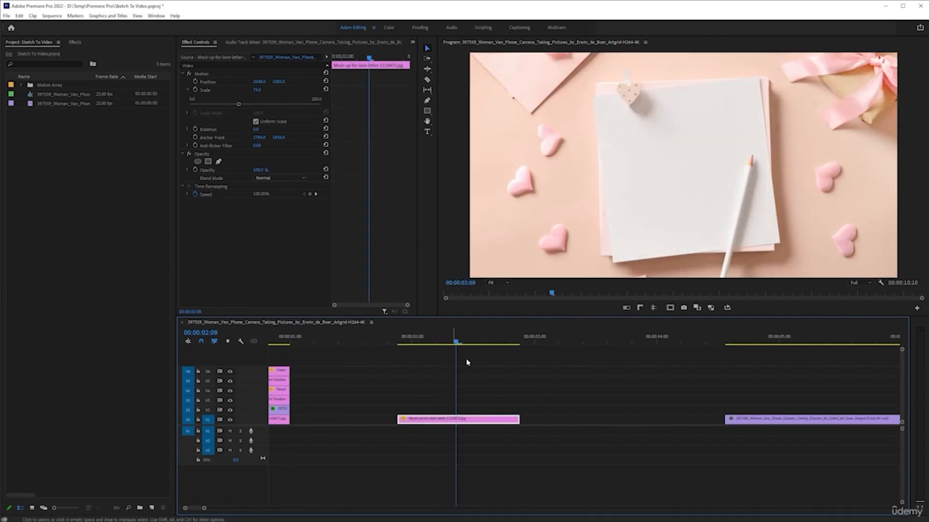
Open the duplicated notepad clip in Adobe Photoshop and convert its Background into an editable layer named Layer 0
{"action": "right_click", "coordinate": [463, 420]}
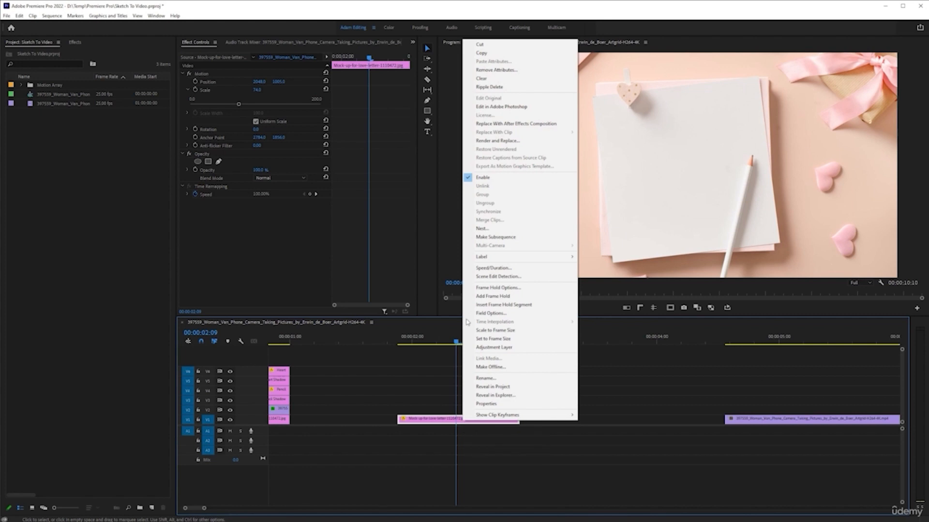
{"action": "left_click", "coordinate": [502, 106]}
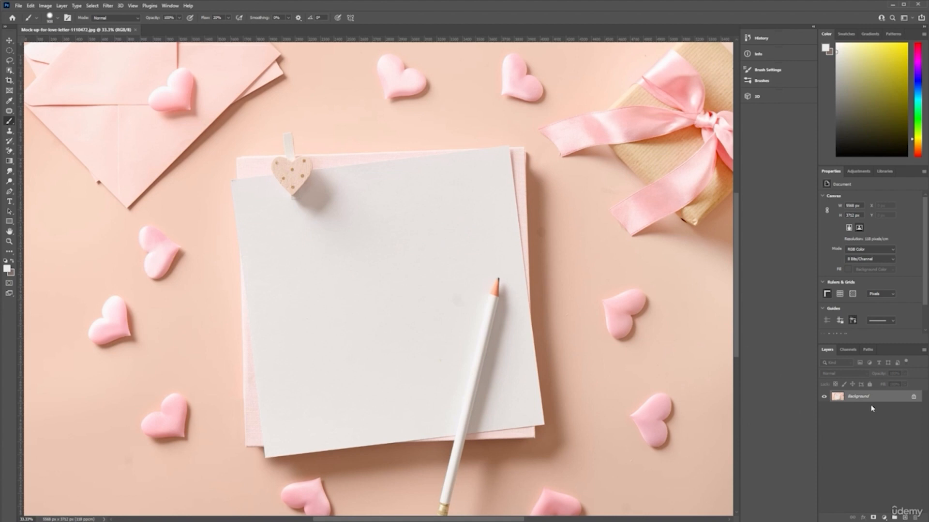
{"action": "double_click", "coordinate": [873, 397]}
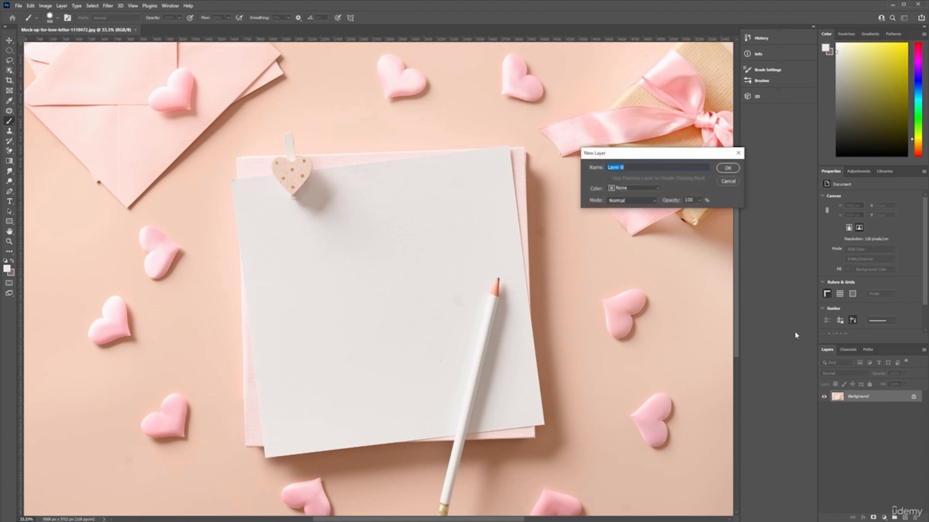
{"action": "left_click", "coordinate": [728, 168]}
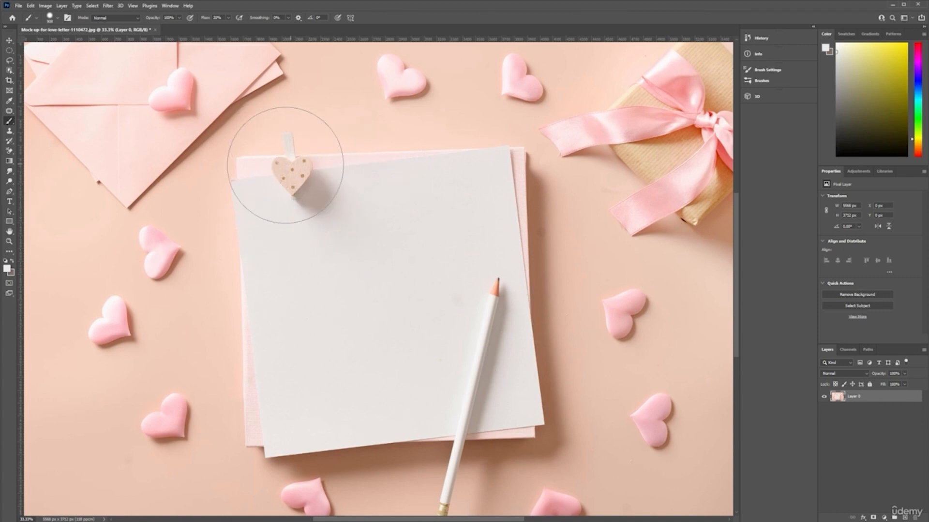
Duplicate Layer 0, fully lock the original layer and make the copy active
{"action": "right_click", "coordinate": [362, 204], "text": "alt"}
{"action": "left_click_drag", "start_coordinate": [360, 204], "coordinate": [316, 209]}
{"action": "key", "text": "ctrl+j"}
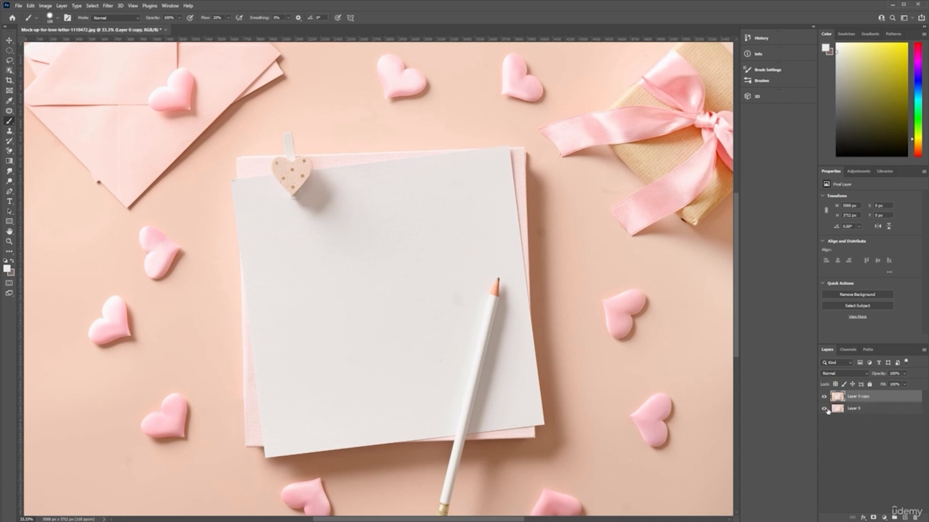
{"action": "left_click", "coordinate": [867, 410]}
{"action": "left_click", "coordinate": [869, 384]}
{"action": "left_click", "coordinate": [871, 397]}
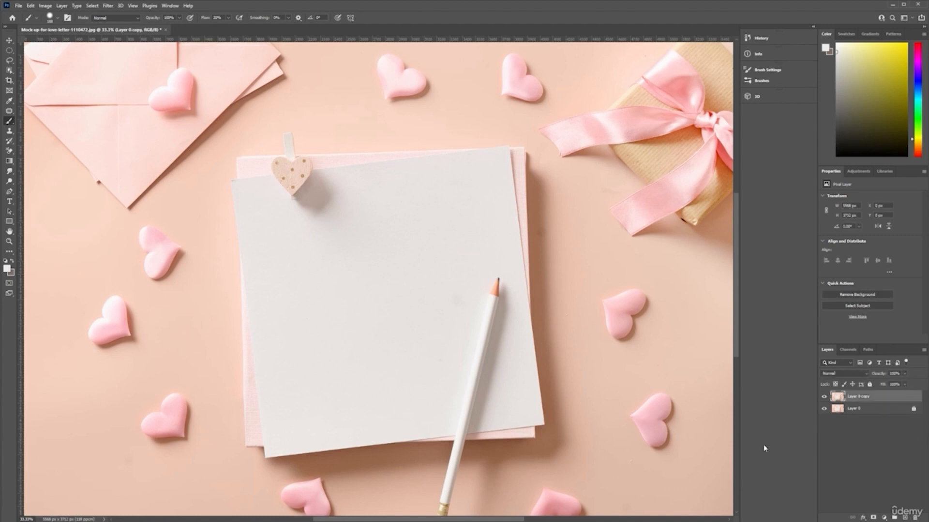
Add a layer mask to Layer 0 copy, paint black over part of the envelope and hide Layer 0
{"action": "left_click", "coordinate": [874, 518]}
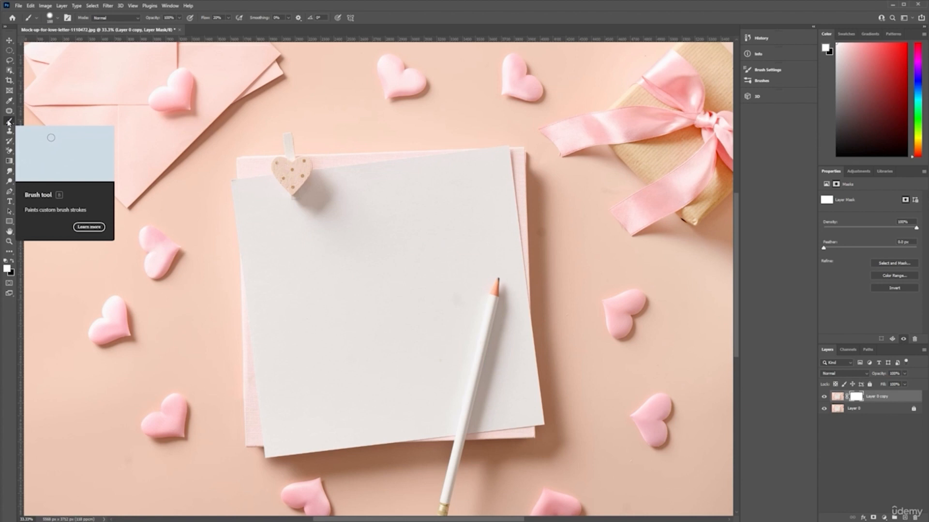
{"action": "left_click", "coordinate": [13, 261]}
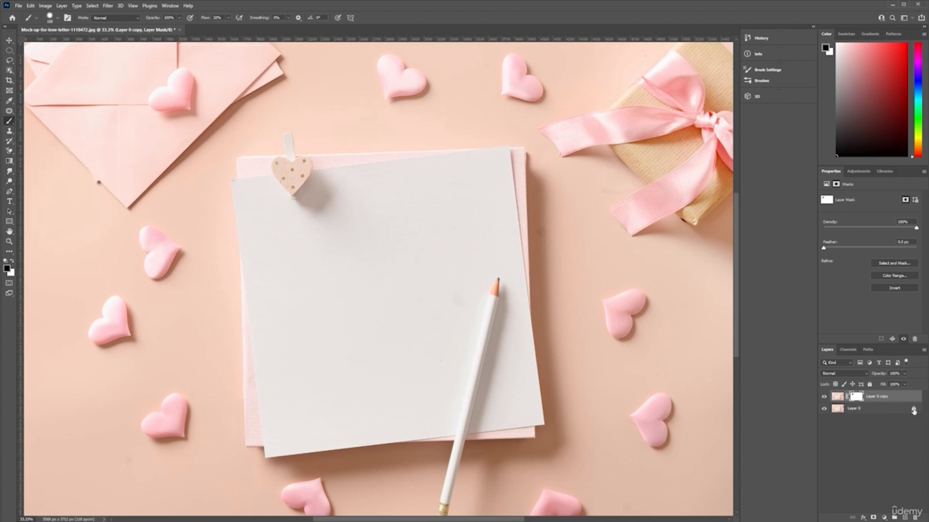
{"action": "left_click", "coordinate": [824, 409]}
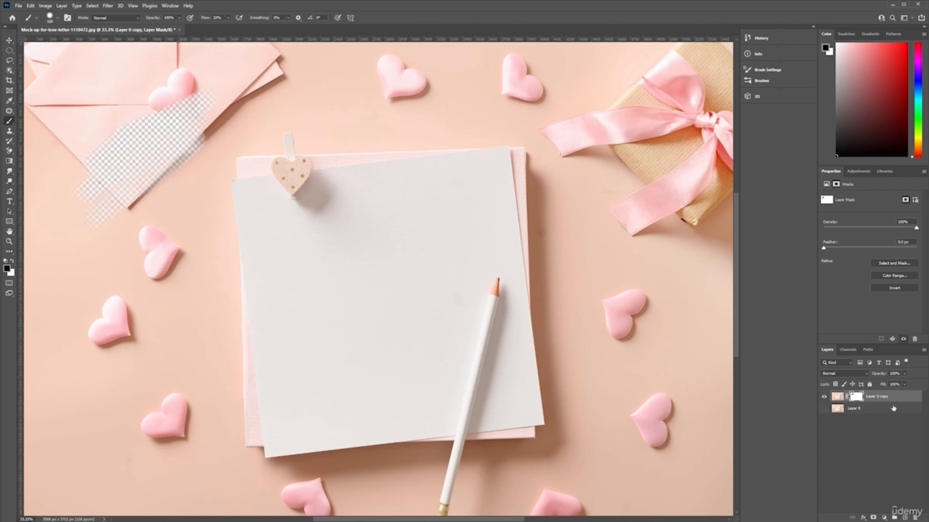
Make the mask of Layer 0 copy active with black as the foreground colour and brush away more of the envelope
{"action": "left_click", "coordinate": [893, 409]}
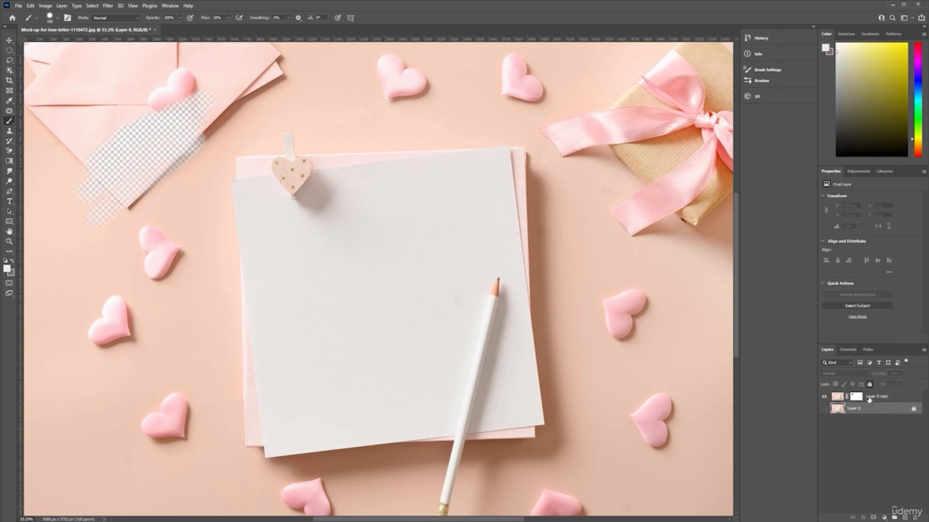
{"action": "left_click", "coordinate": [869, 400]}
{"action": "left_click_drag", "start_coordinate": [94, 93], "coordinate": [271, 96]}
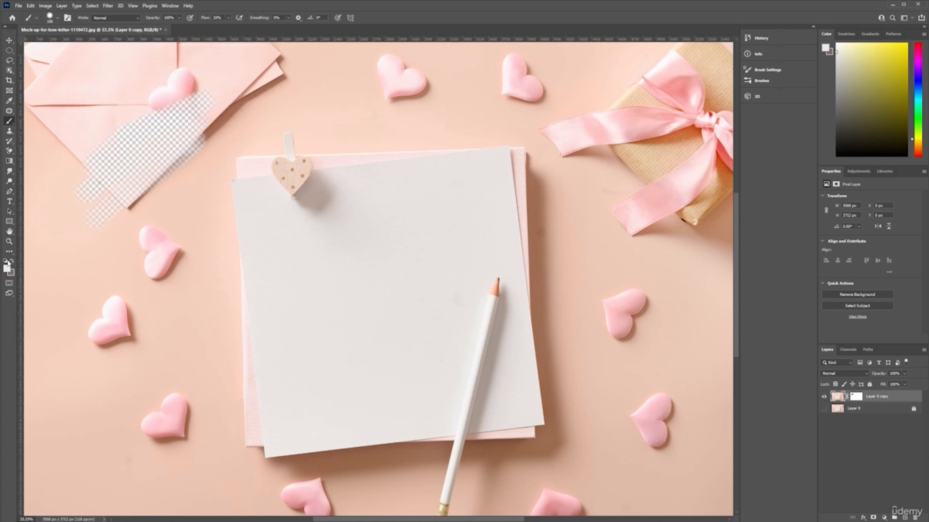
{"action": "left_click", "coordinate": [6, 261]}
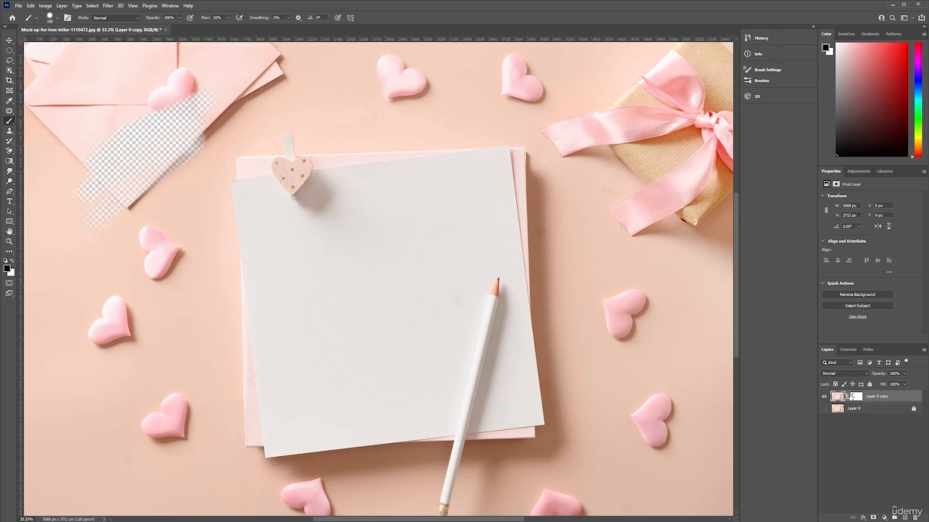
{"action": "left_click", "coordinate": [854, 397]}
{"action": "mouse_move", "coordinate": [183, 102]}
{"action": "left_mouse_down"}
{"action": "mouse_move", "coordinate": [219, 94]}
{"action": "mouse_move", "coordinate": [51, 68]}
{"action": "mouse_move", "coordinate": [153, 73]}
{"action": "left_mouse_up"}
{"action": "mouse_move", "coordinate": [138, 159]}
{"action": "left_mouse_down"}
{"action": "mouse_move", "coordinate": [197, 120]}
{"action": "mouse_move", "coordinate": [137, 158]}
{"action": "mouse_move", "coordinate": [189, 114]}
{"action": "mouse_move", "coordinate": [129, 151]}
{"action": "mouse_move", "coordinate": [61, 91]}
{"action": "mouse_move", "coordinate": [39, 43]}
{"action": "mouse_move", "coordinate": [714, 75]}
{"action": "mouse_move", "coordinate": [391, 68]}
{"action": "mouse_move", "coordinate": [697, 49]}
{"action": "mouse_move", "coordinate": [702, 103]}
{"action": "mouse_move", "coordinate": [538, 110]}
{"action": "mouse_move", "coordinate": [109, 89]}
{"action": "mouse_move", "coordinate": [40, 111]}
{"action": "mouse_move", "coordinate": [52, 111]}
{"action": "mouse_move", "coordinate": [47, 247]}
{"action": "mouse_move", "coordinate": [123, 118]}
{"action": "mouse_move", "coordinate": [157, 110]}
{"action": "mouse_move", "coordinate": [107, 118]}
{"action": "mouse_move", "coordinate": [149, 145]}
{"action": "mouse_move", "coordinate": [129, 167]}
{"action": "mouse_move", "coordinate": [200, 124]}
{"action": "left_mouse_up"}
Paint black on the mask over the rest of the picture, leaving only the heart clip, the pencil and their immediate surroundings
{"action": "key", "text": "ctrl+0"}
{"action": "scroll", "coordinate": [150, 153], "scroll_direction": "down", "scroll_amount": 1}
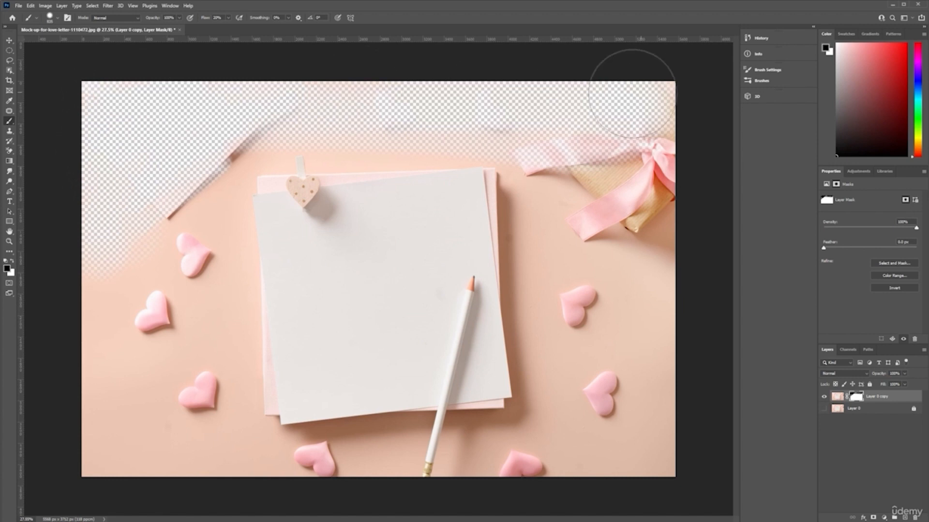
{"action": "mouse_move", "coordinate": [690, 123]}
{"action": "left_mouse_down"}
{"action": "mouse_move", "coordinate": [592, 189]}
{"action": "mouse_move", "coordinate": [586, 177]}
{"action": "mouse_move", "coordinate": [551, 308]}
{"action": "mouse_move", "coordinate": [541, 180]}
{"action": "mouse_move", "coordinate": [573, 393]}
{"action": "mouse_move", "coordinate": [643, 297]}
{"action": "mouse_move", "coordinate": [628, 415]}
{"action": "mouse_move", "coordinate": [655, 213]}
{"action": "mouse_move", "coordinate": [657, 392]}
{"action": "mouse_move", "coordinate": [580, 372]}
{"action": "mouse_move", "coordinate": [606, 323]}
{"action": "mouse_move", "coordinate": [586, 351]}
{"action": "mouse_move", "coordinate": [567, 494]}
{"action": "mouse_move", "coordinate": [408, 500]}
{"action": "mouse_move", "coordinate": [634, 476]}
{"action": "mouse_move", "coordinate": [571, 488]}
{"action": "mouse_move", "coordinate": [156, 479]}
{"action": "mouse_move", "coordinate": [241, 475]}
{"action": "mouse_move", "coordinate": [143, 331]}
{"action": "mouse_move", "coordinate": [109, 161]}
{"action": "mouse_move", "coordinate": [159, 232]}
{"action": "mouse_move", "coordinate": [152, 283]}
{"action": "mouse_move", "coordinate": [179, 264]}
{"action": "mouse_move", "coordinate": [170, 298]}
{"action": "mouse_move", "coordinate": [201, 61]}
{"action": "mouse_move", "coordinate": [186, 155]}
{"action": "mouse_move", "coordinate": [281, 64]}
{"action": "mouse_move", "coordinate": [160, 261]}
{"action": "mouse_move", "coordinate": [156, 368]}
{"action": "mouse_move", "coordinate": [180, 318]}
{"action": "mouse_move", "coordinate": [192, 435]}
{"action": "mouse_move", "coordinate": [129, 353]}
{"action": "mouse_move", "coordinate": [111, 286]}
{"action": "mouse_move", "coordinate": [112, 339]}
{"action": "mouse_move", "coordinate": [176, 323]}
{"action": "mouse_move", "coordinate": [188, 359]}
{"action": "left_mouse_up"}
{"action": "mouse_move", "coordinate": [212, 419]}
{"action": "left_mouse_down"}
{"action": "mouse_move", "coordinate": [224, 321]}
{"action": "mouse_move", "coordinate": [214, 346]}
{"action": "mouse_move", "coordinate": [218, 232]}
{"action": "mouse_move", "coordinate": [290, 460]}
{"action": "mouse_move", "coordinate": [322, 448]}
{"action": "mouse_move", "coordinate": [240, 460]}
{"action": "mouse_move", "coordinate": [352, 363]}
{"action": "mouse_move", "coordinate": [477, 128]}
{"action": "mouse_move", "coordinate": [459, 169]}
{"action": "mouse_move", "coordinate": [435, 189]}
{"action": "mouse_move", "coordinate": [452, 208]}
{"action": "mouse_move", "coordinate": [394, 260]}
{"action": "mouse_move", "coordinate": [359, 421]}
{"action": "mouse_move", "coordinate": [445, 498]}
{"action": "mouse_move", "coordinate": [485, 479]}
{"action": "mouse_move", "coordinate": [505, 402]}
{"action": "mouse_move", "coordinate": [556, 291]}
{"action": "mouse_move", "coordinate": [534, 230]}
{"action": "mouse_move", "coordinate": [438, 210]}
{"action": "left_mouse_up"}
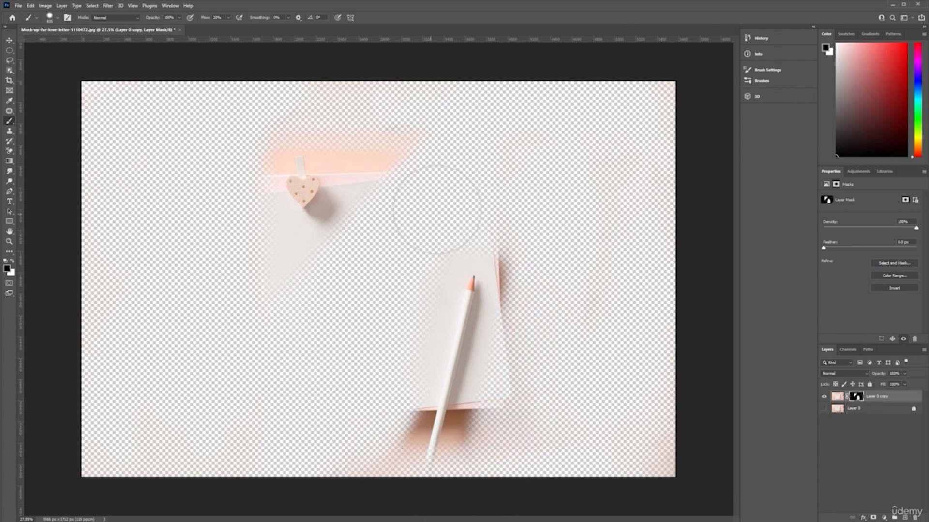
{"action": "mouse_move", "coordinate": [414, 158]}
{"action": "left_mouse_down"}
{"action": "mouse_move", "coordinate": [388, 132]}
{"action": "mouse_move", "coordinate": [402, 133]}
{"action": "mouse_move", "coordinate": [415, 159]}
{"action": "mouse_move", "coordinate": [369, 118]}
{"action": "left_mouse_up"}
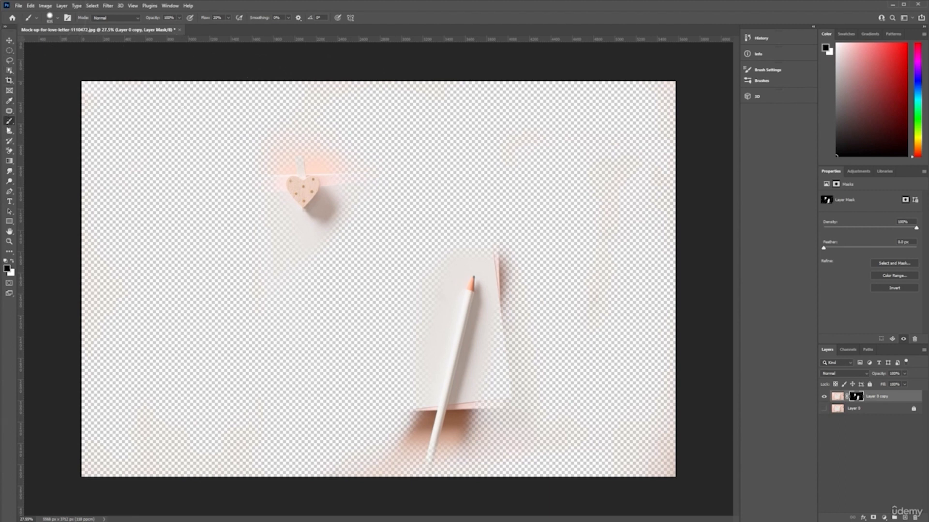
Select the wooden heart and its shadow with the Quick Selection tool, and return to the Brush tool
{"action": "left_click", "coordinate": [9, 71]}
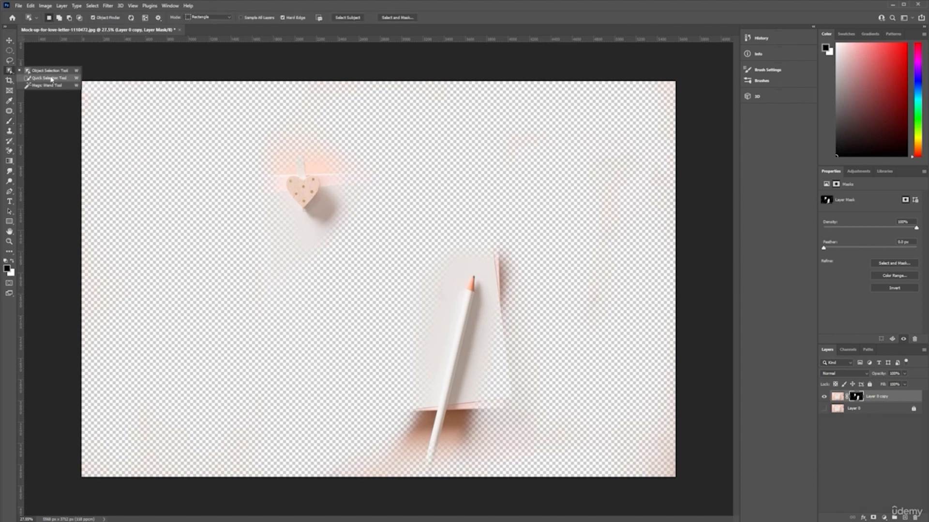
{"action": "left_click", "coordinate": [43, 78]}
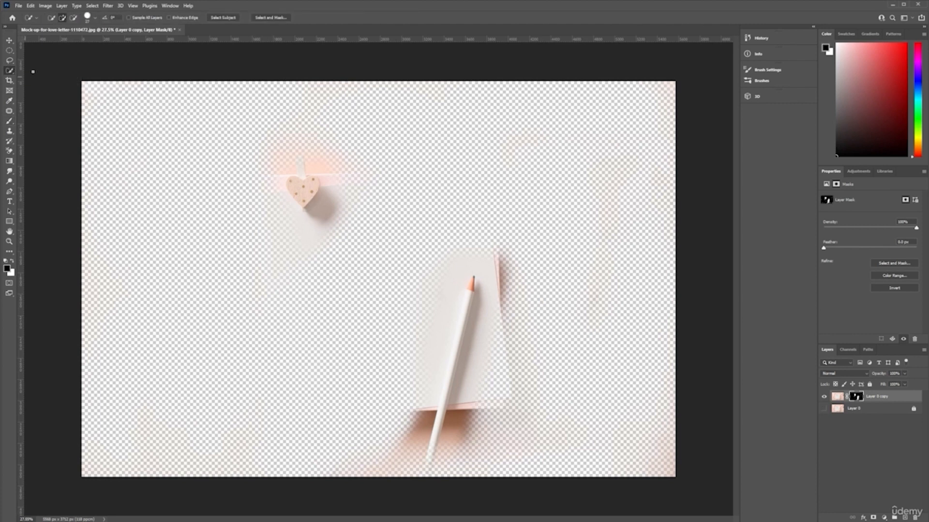
{"action": "right_click", "coordinate": [8, 71]}
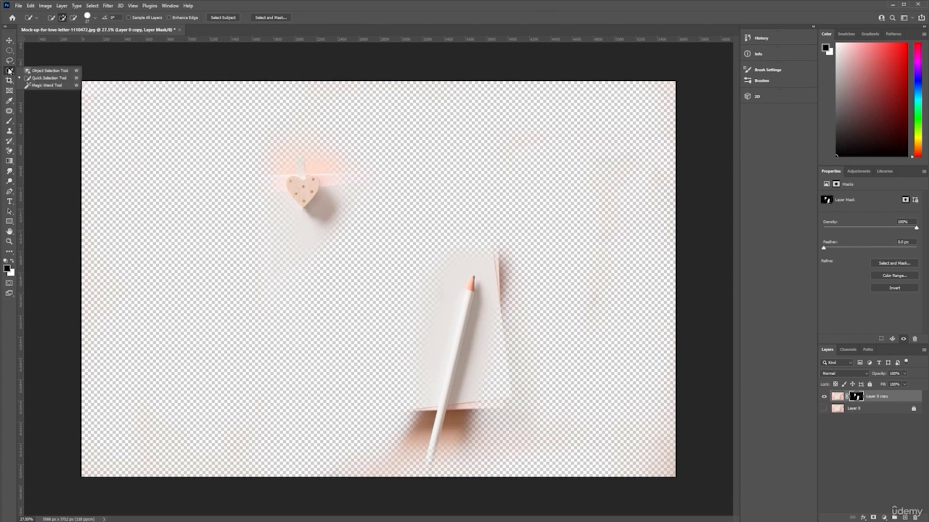
{"action": "left_click", "coordinate": [43, 79]}
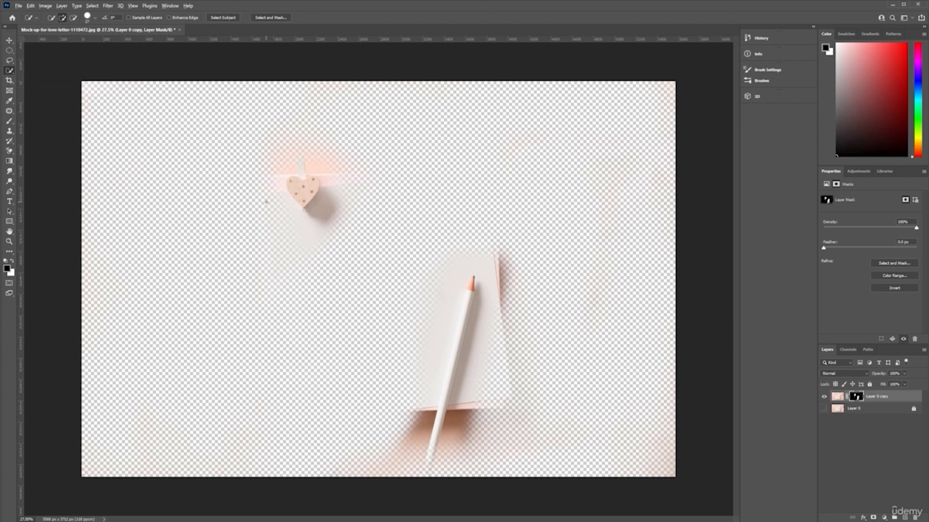
{"action": "left_click_drag", "start_coordinate": [266, 202], "coordinate": [296, 188]}
{"action": "left_click", "coordinate": [303, 190]}
{"action": "left_click", "coordinate": [9, 121]}
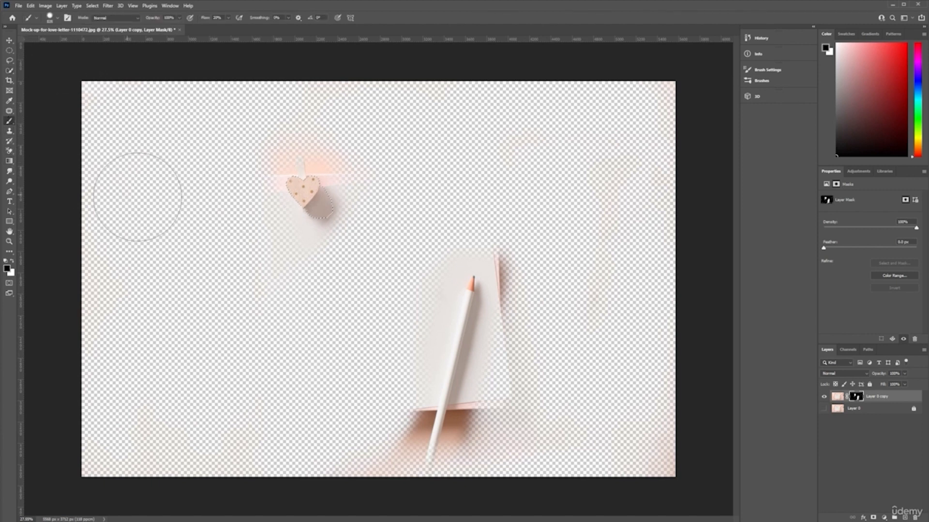
{"action": "mouse_move", "coordinate": [201, 192]}
{"action": "left_mouse_down"}
{"action": "mouse_move", "coordinate": [332, 166]}
{"action": "mouse_move", "coordinate": [440, 166]}
{"action": "left_mouse_up"}
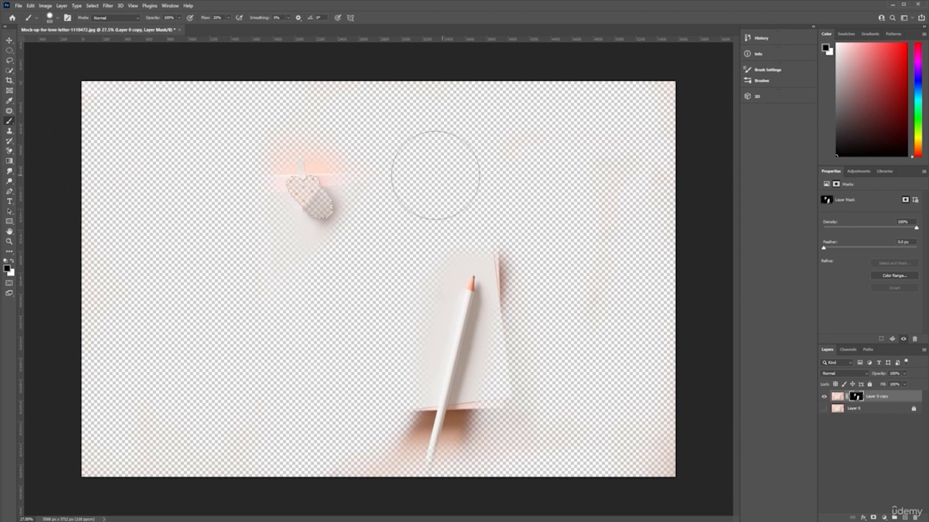
{"action": "left_click_drag", "start_coordinate": [322, 182], "coordinate": [311, 207]}
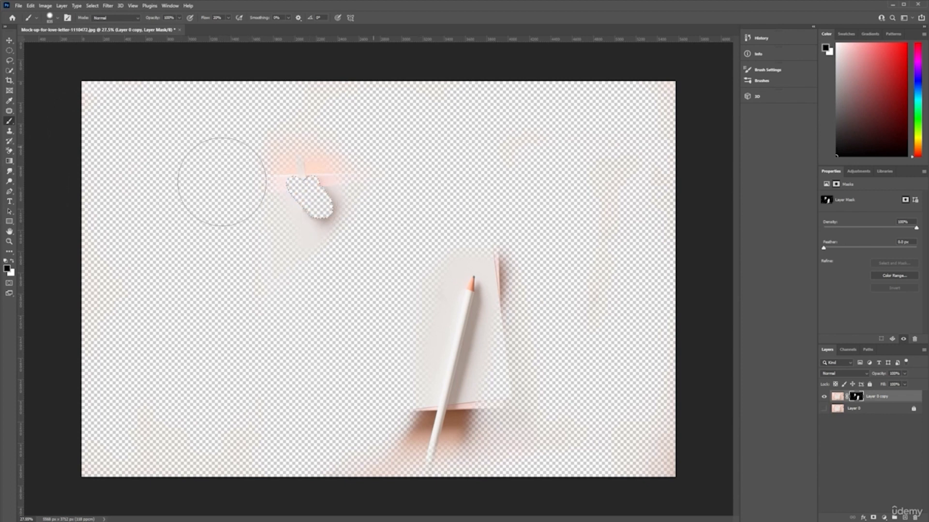
{"action": "key", "text": "ctrl+z"}
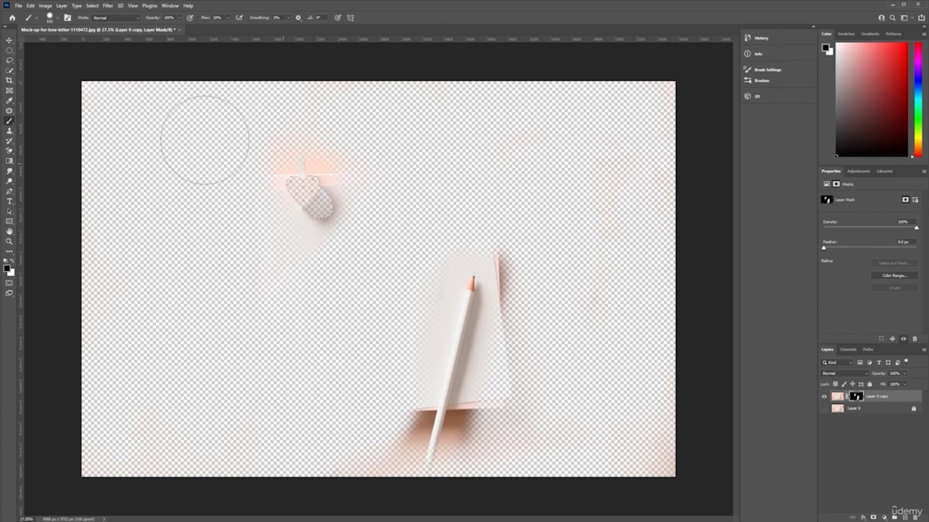
{"action": "key", "text": "ctrl+z"}
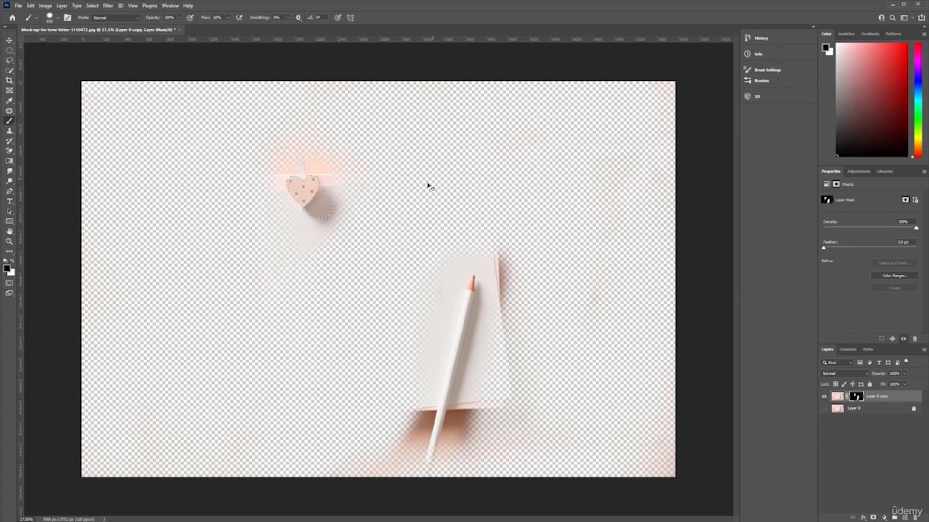
Invert the selection, paint black on the mask around the heart and its shadow, and deselect
{"action": "left_click", "coordinate": [91, 6]}
{"action": "left_click", "coordinate": [99, 36]}
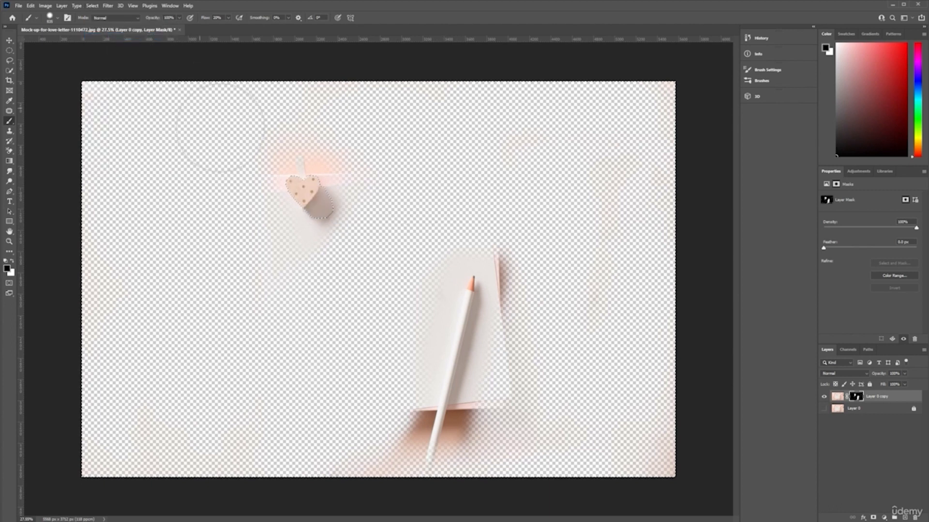
{"action": "mouse_move", "coordinate": [332, 140]}
{"action": "left_mouse_down"}
{"action": "mouse_move", "coordinate": [306, 159]}
{"action": "mouse_move", "coordinate": [287, 235]}
{"action": "mouse_move", "coordinate": [349, 202]}
{"action": "mouse_move", "coordinate": [328, 184]}
{"action": "mouse_move", "coordinate": [298, 207]}
{"action": "left_mouse_up"}
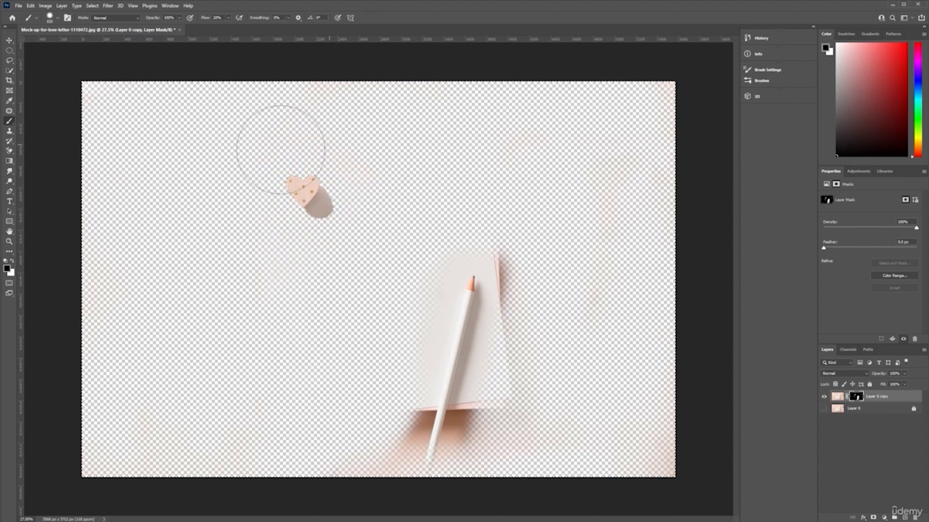
{"action": "key", "text": "ctrl+d"}
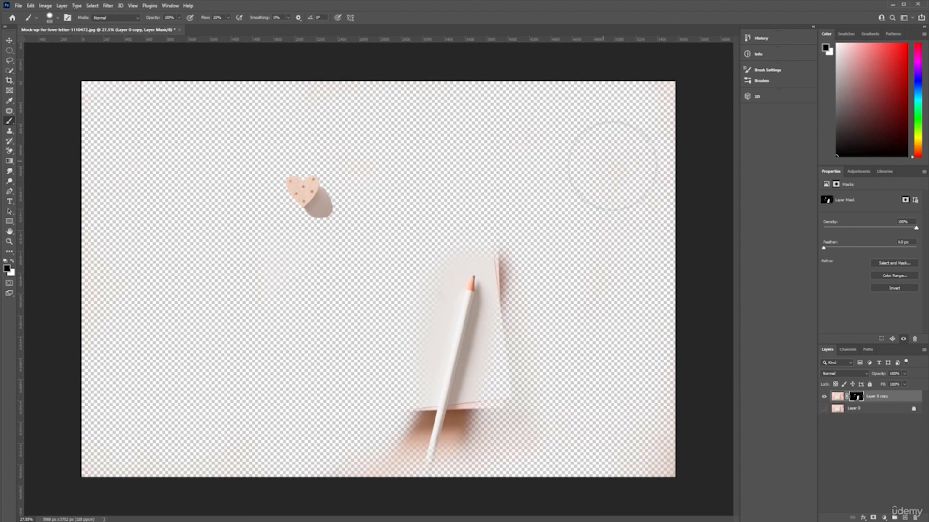
Duplicate the masked Layer 0 copy, rename the duplicate as Heart, and hide the Layer 0 copy layer
{"action": "right_click", "coordinate": [875, 398]}
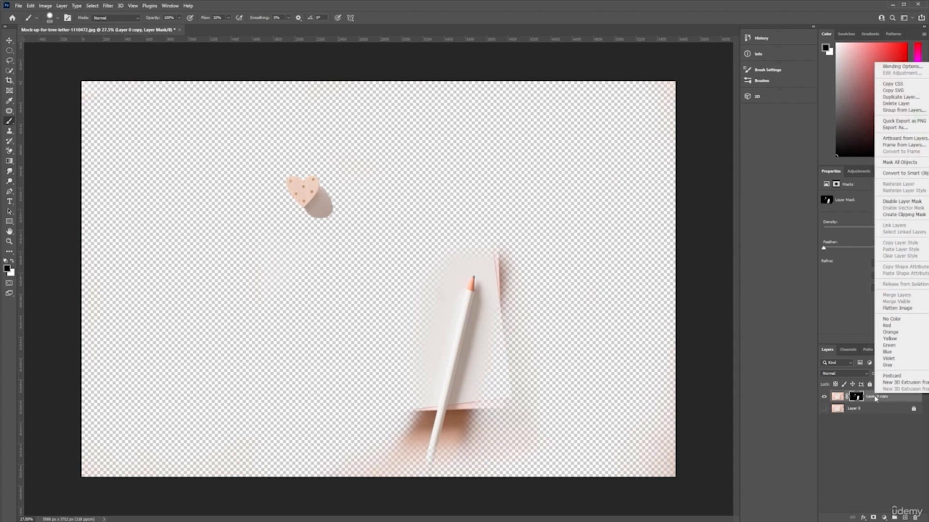
{"action": "left_click", "coordinate": [865, 399]}
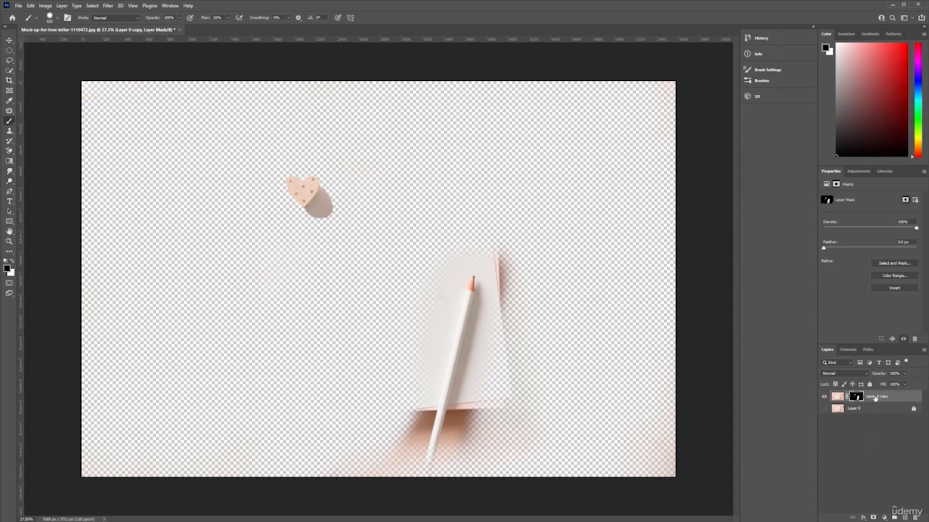
{"action": "key", "text": "ctrl+j"}
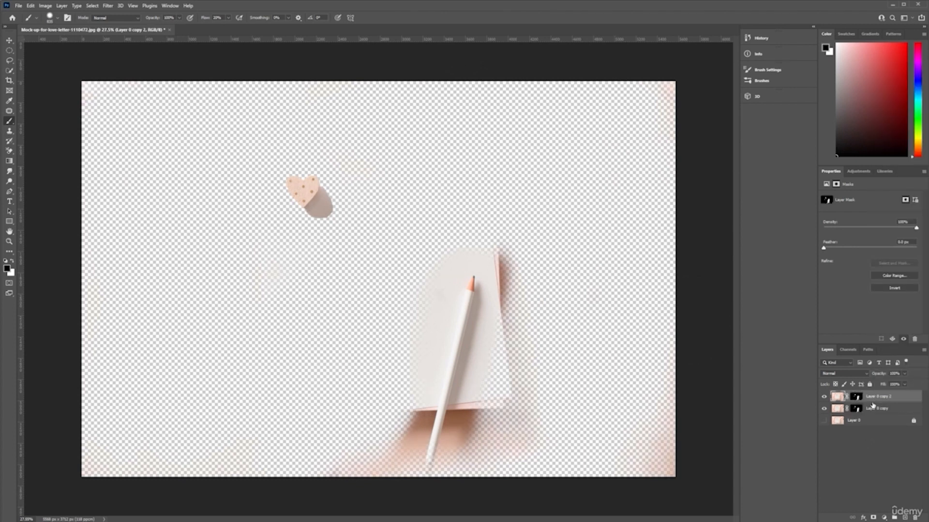
{"action": "double_click", "coordinate": [875, 398]}
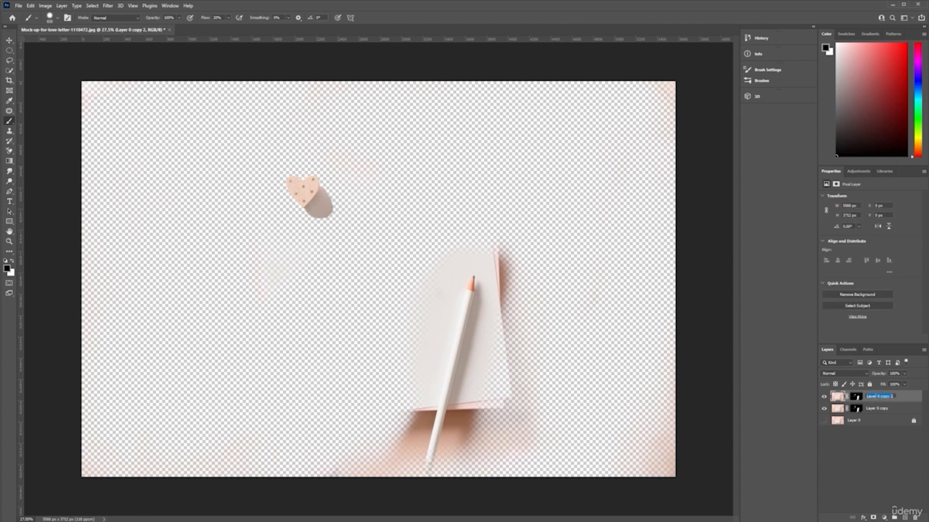
{"action": "type", "text": "Heart"}
{"action": "key", "text": "Return"}
{"action": "left_click", "coordinate": [824, 409]}
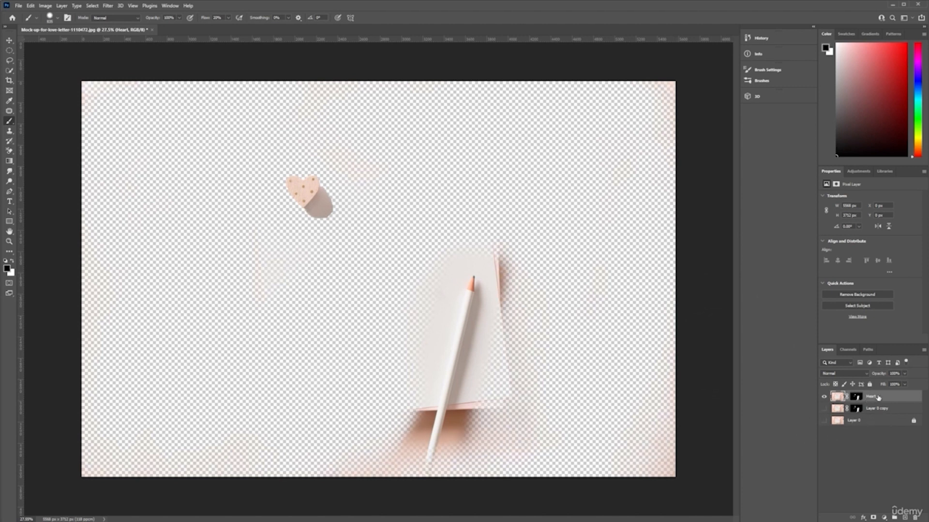
Duplicate the Heart layer, rename the duplicate as Heart Shadow, and hide it
{"action": "key", "text": "ctrl+j"}
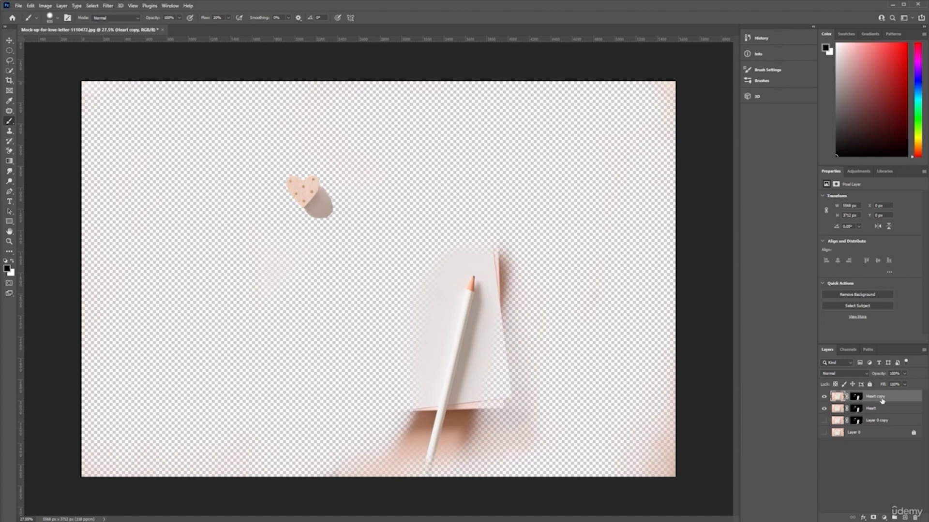
{"action": "double_click", "coordinate": [874, 398]}
{"action": "key", "text": "Right"}
{"action": "key", "text": "Return"}
{"action": "left_click", "coordinate": [824, 397]}
Paint black on the Heart layer's mask over the shadow beside the wooden heart, using a smaller brush near its edge
{"action": "left_click", "coordinate": [889, 410]}
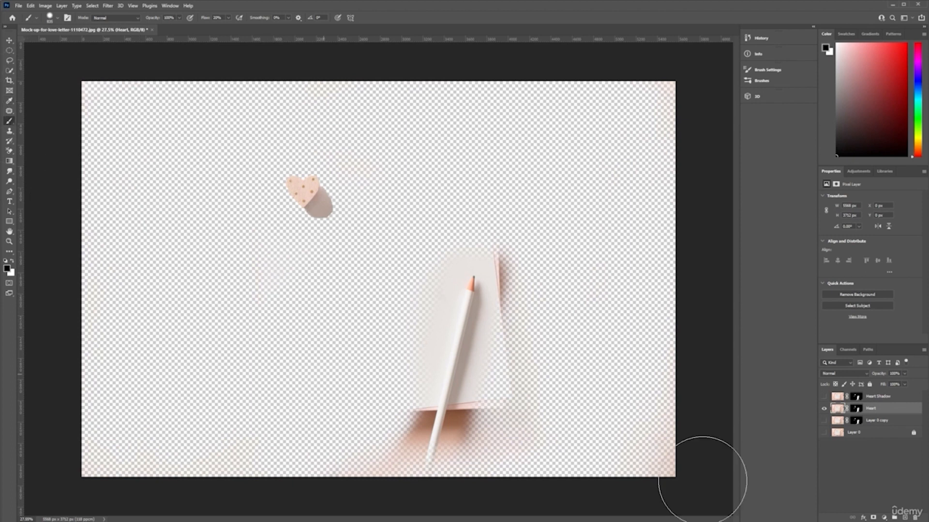
{"action": "left_click", "coordinate": [856, 409]}
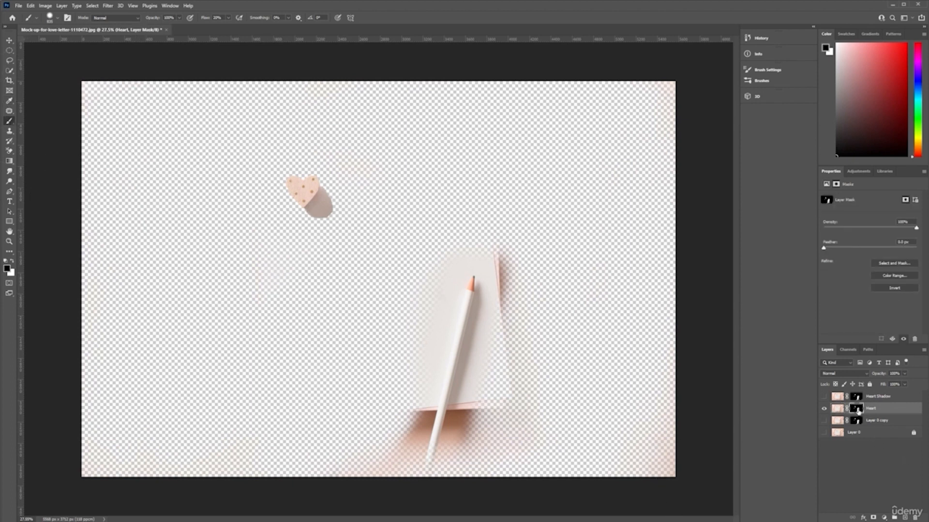
{"action": "mouse_move", "coordinate": [353, 242]}
{"action": "left_mouse_down"}
{"action": "mouse_move", "coordinate": [366, 223]}
{"action": "mouse_move", "coordinate": [352, 236]}
{"action": "mouse_move", "coordinate": [361, 210]}
{"action": "mouse_move", "coordinate": [332, 245]}
{"action": "left_mouse_up"}
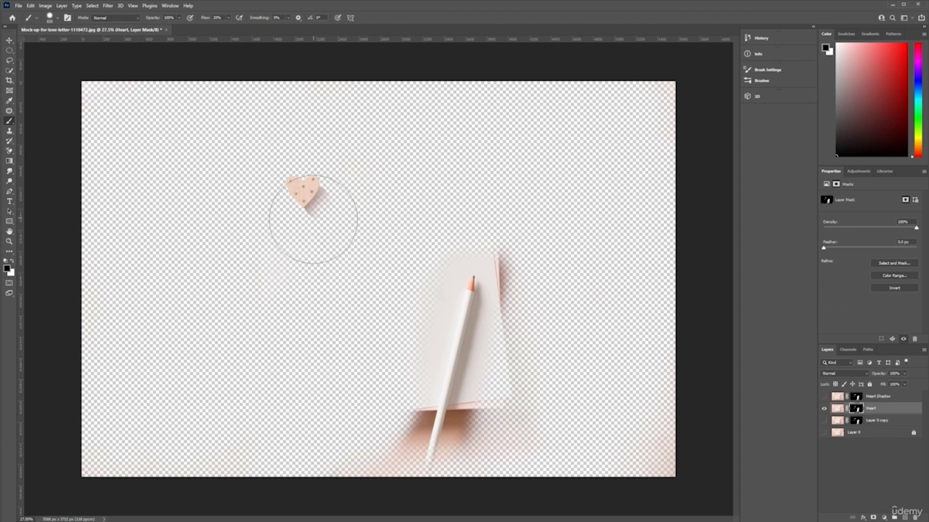
{"action": "scroll", "coordinate": [256, 203], "scroll_direction": "up", "scroll_amount": 5}
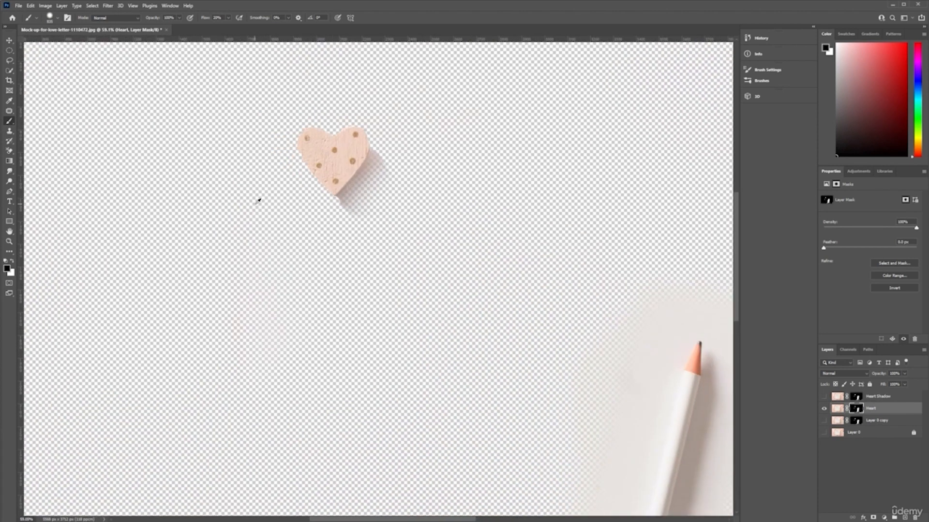
{"action": "left_click_drag", "start_coordinate": [486, 250], "coordinate": [421, 269]}
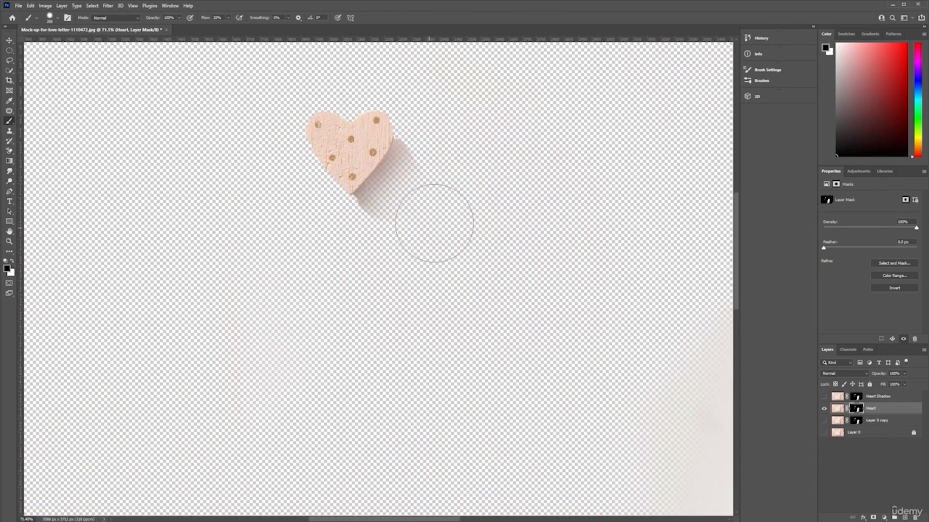
{"action": "mouse_move", "coordinate": [394, 212]}
{"action": "left_mouse_down"}
{"action": "mouse_move", "coordinate": [425, 177]}
{"action": "mouse_move", "coordinate": [435, 145]}
{"action": "mouse_move", "coordinate": [411, 194]}
{"action": "mouse_move", "coordinate": [384, 217]}
{"action": "mouse_move", "coordinate": [414, 197]}
{"action": "mouse_move", "coordinate": [436, 161]}
{"action": "left_mouse_up"}
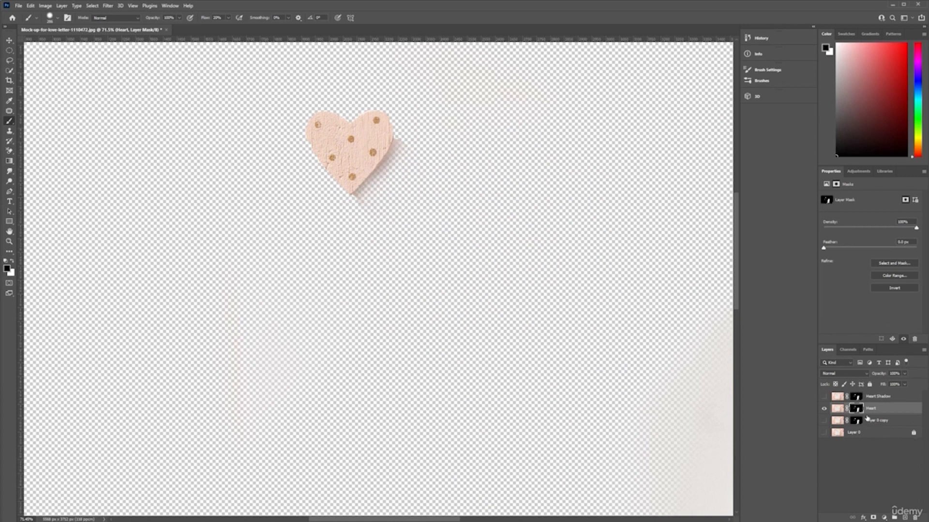
Show Heart Shadow, hide Heart, and paint black on the Heart Shadow mask over the wooden heart, leaving only its shadow
{"action": "left_click", "coordinate": [823, 397]}
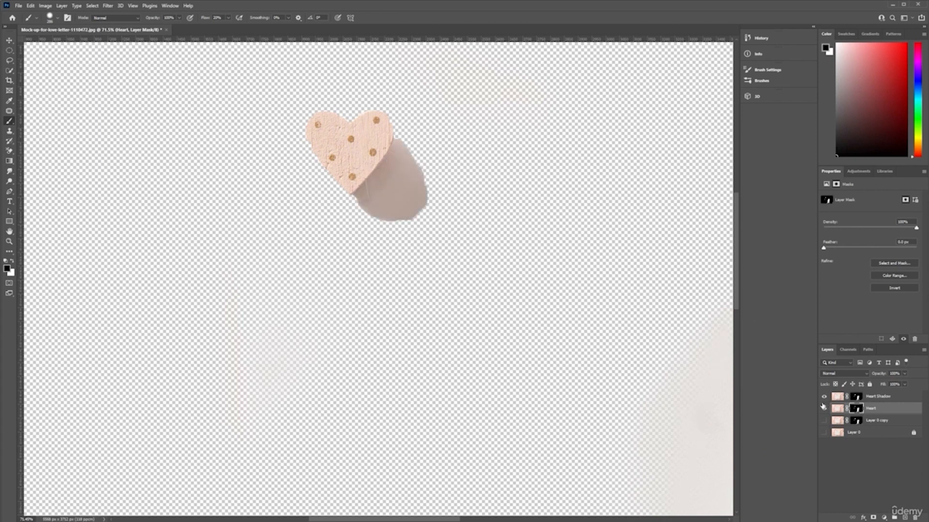
{"action": "left_click", "coordinate": [823, 409]}
{"action": "left_click", "coordinate": [855, 397]}
{"action": "mouse_move", "coordinate": [260, 155]}
{"action": "left_mouse_down"}
{"action": "mouse_move", "coordinate": [261, 124]}
{"action": "mouse_move", "coordinate": [253, 176]}
{"action": "mouse_move", "coordinate": [259, 162]}
{"action": "mouse_move", "coordinate": [299, 159]}
{"action": "mouse_move", "coordinate": [260, 158]}
{"action": "mouse_move", "coordinate": [260, 143]}
{"action": "mouse_move", "coordinate": [250, 174]}
{"action": "left_mouse_up"}
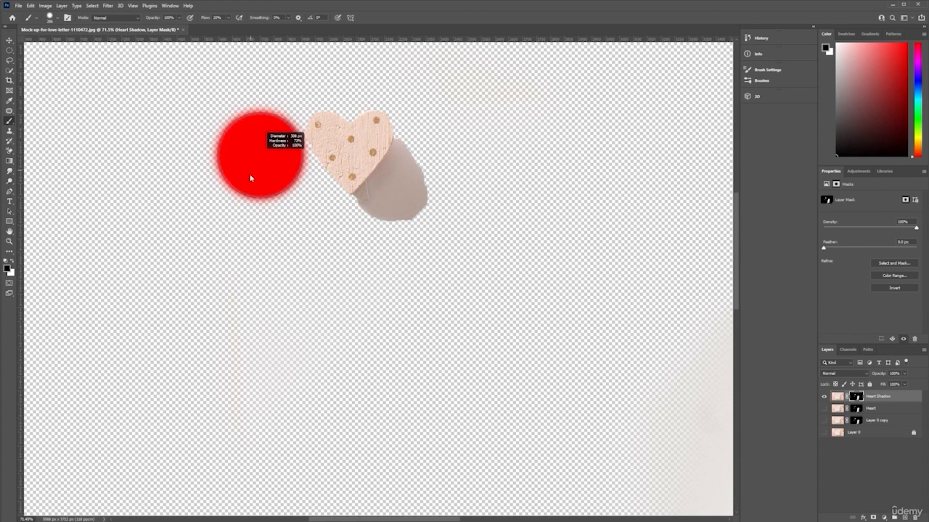
{"action": "mouse_move", "coordinate": [288, 147]}
{"action": "left_mouse_down"}
{"action": "mouse_move", "coordinate": [291, 128]}
{"action": "mouse_move", "coordinate": [346, 106]}
{"action": "mouse_move", "coordinate": [321, 137]}
{"action": "mouse_move", "coordinate": [339, 140]}
{"action": "mouse_move", "coordinate": [361, 107]}
{"action": "mouse_move", "coordinate": [335, 145]}
{"action": "mouse_move", "coordinate": [363, 118]}
{"action": "mouse_move", "coordinate": [309, 166]}
{"action": "mouse_move", "coordinate": [344, 137]}
{"action": "mouse_move", "coordinate": [320, 169]}
{"action": "mouse_move", "coordinate": [354, 125]}
{"action": "left_mouse_up"}
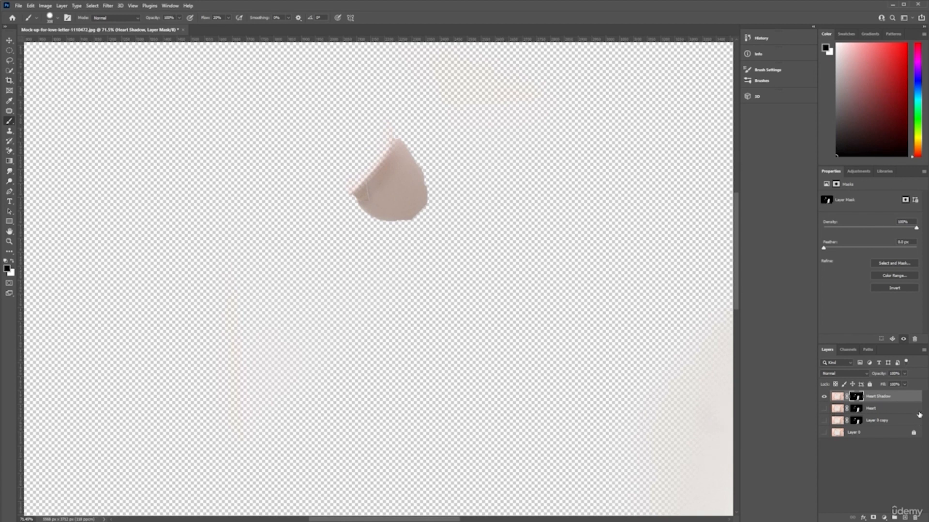
Lower the fill of the Heart Shadow layer to about 40% so the shadow is semi-transparent
{"action": "left_click", "coordinate": [916, 395]}
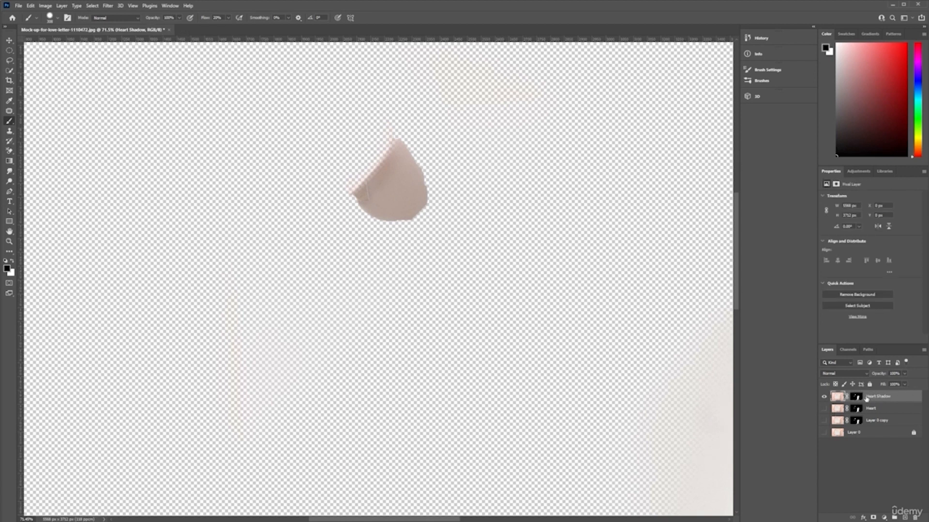
{"action": "left_click", "coordinate": [904, 385]}
{"action": "left_click", "coordinate": [886, 395]}
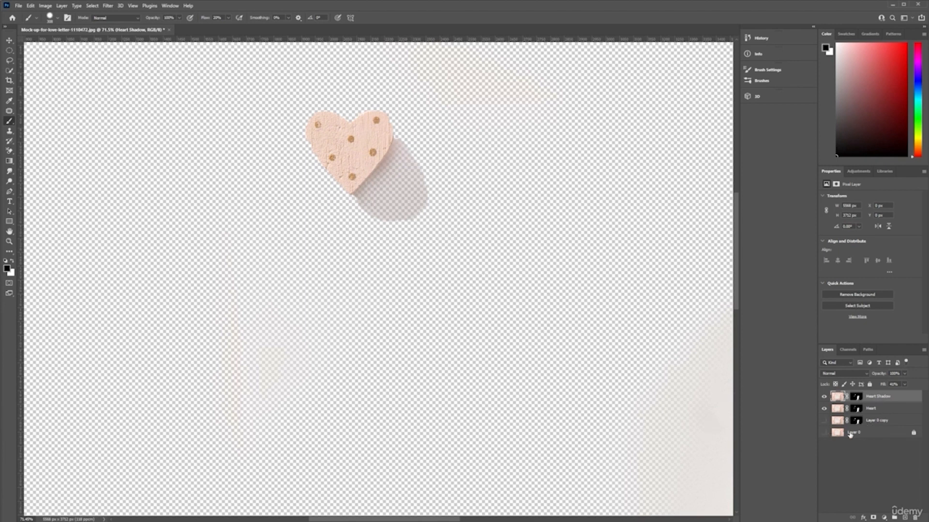
Hide both heart layers, show Layer 0 copy, and paint black on its mask over the heart and its shadow
{"action": "left_click", "coordinate": [824, 397]}
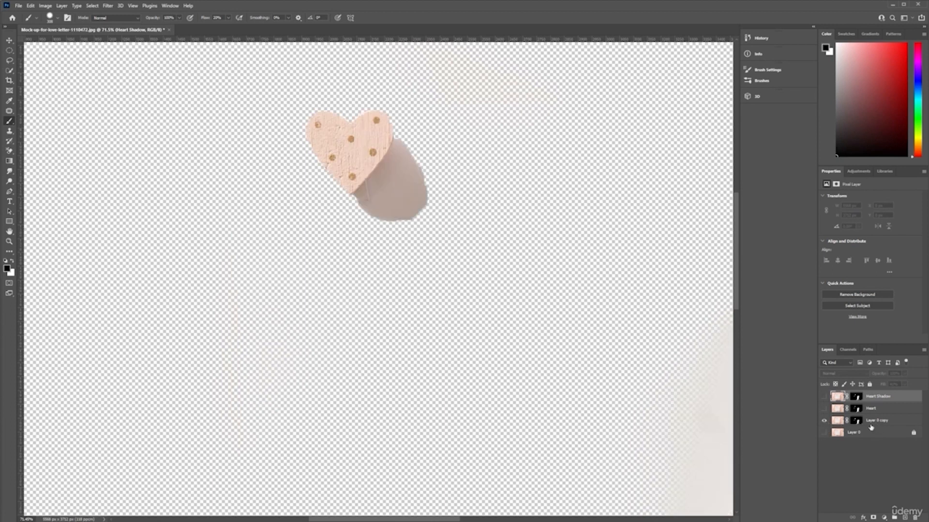
{"action": "scroll", "coordinate": [625, 368], "scroll_direction": "down", "scroll_amount": 5}
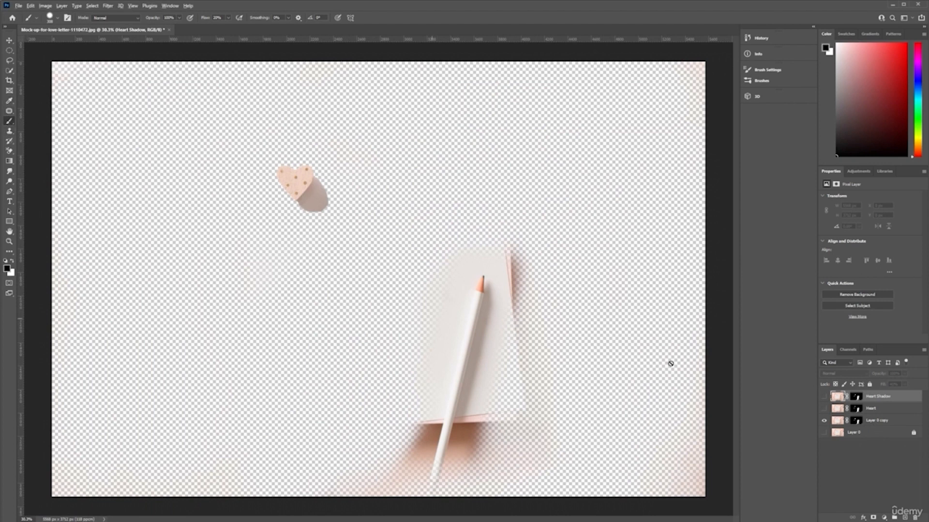
{"action": "left_click", "coordinate": [857, 422]}
{"action": "mouse_move", "coordinate": [184, 224]}
{"action": "left_mouse_down"}
{"action": "mouse_move", "coordinate": [253, 224]}
{"action": "mouse_move", "coordinate": [336, 158]}
{"action": "mouse_move", "coordinate": [251, 256]}
{"action": "left_mouse_up"}
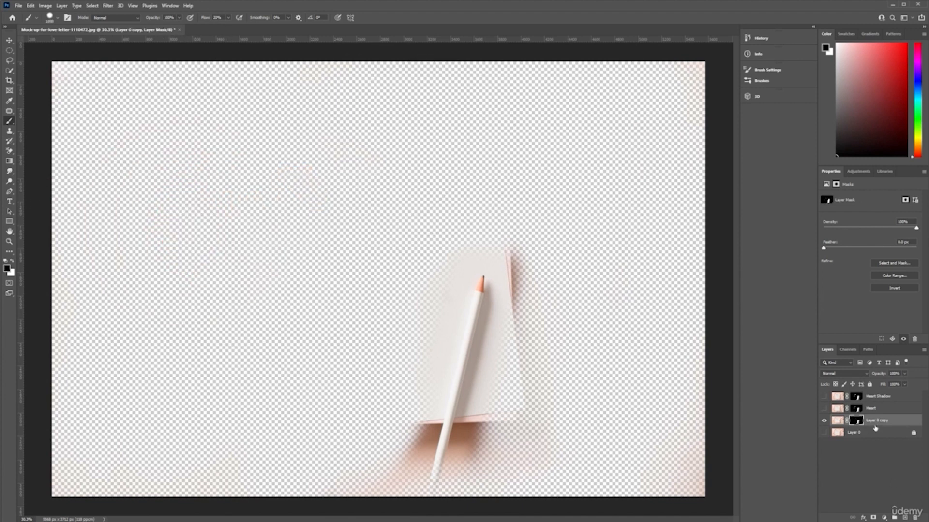
Duplicate Layer 0 copy and rename the lower of the two layers as Pencil Shadow
{"action": "left_click", "coordinate": [877, 423]}
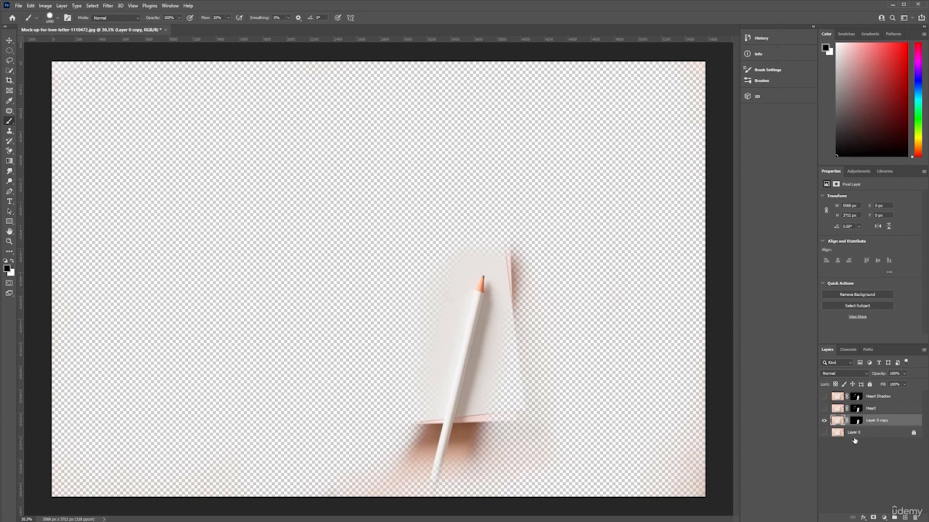
{"action": "key", "text": "ctrl+j"}
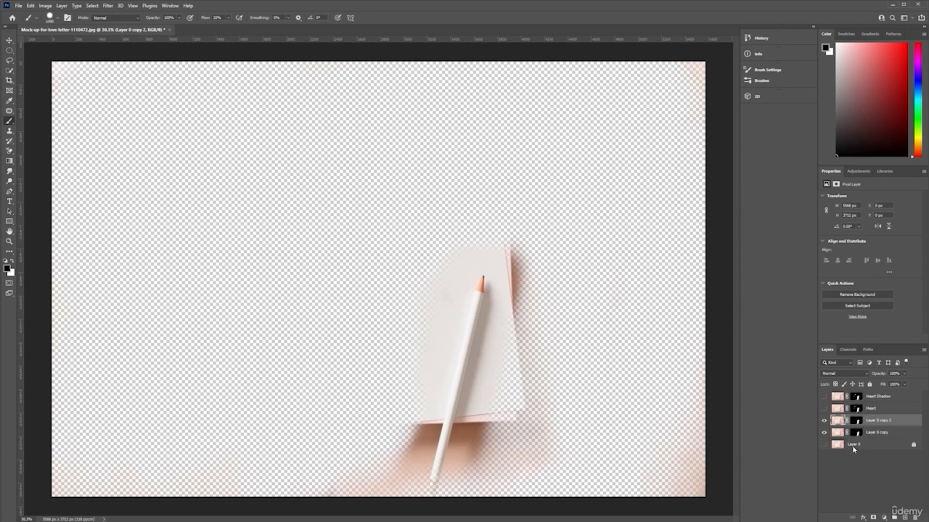
{"action": "double_click", "coordinate": [876, 433]}
{"action": "type", "text": "Pencil Shadow"}
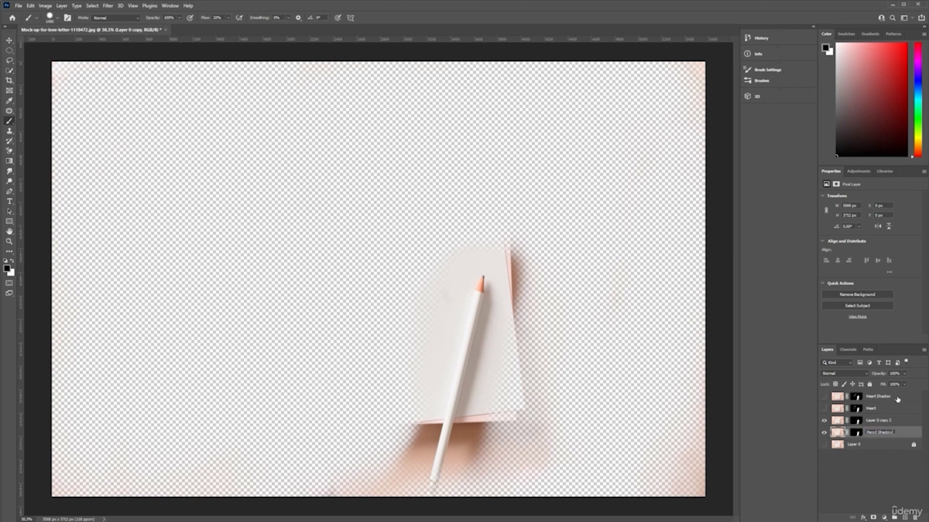
{"action": "key", "text": "Return"}
Rename the Layer 0 copy 2 layer as Pencil and deselect all layers
{"action": "double_click", "coordinate": [876, 421]}
{"action": "type", "text": "Pencil"}
{"action": "key", "text": "Return"}
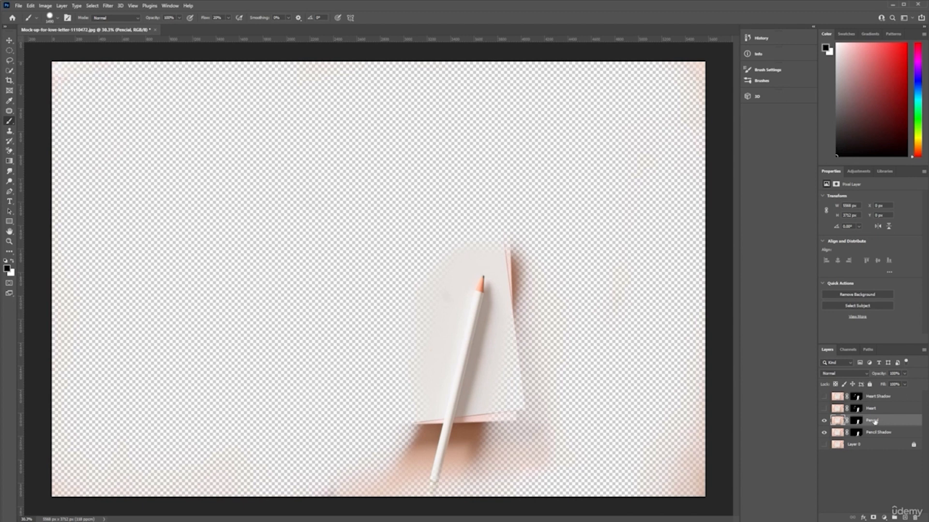
{"action": "key", "text": "h"}
{"action": "key", "text": "b"}
{"action": "key", "text": "Return"}
{"action": "left_click", "coordinate": [874, 474]}
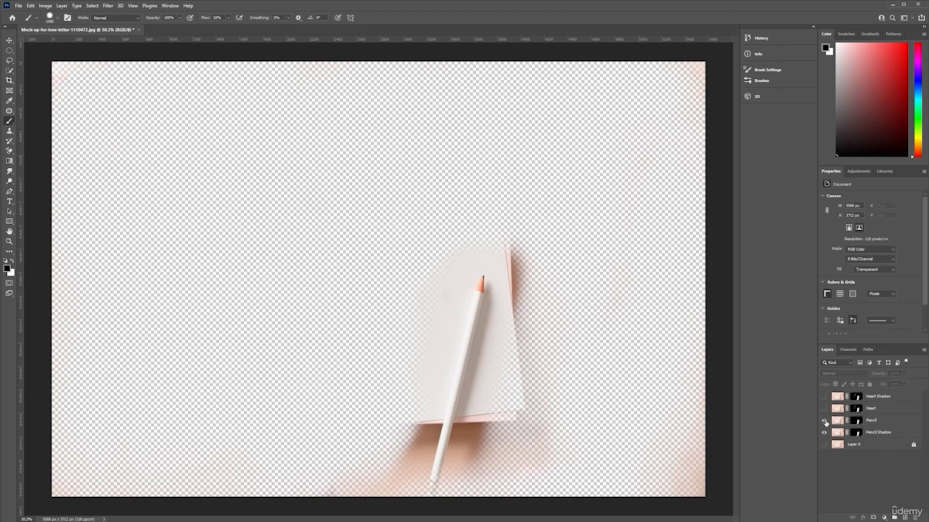
Hide the Pencil layer and paint black on the Pencil Shadow mask over the pencil and paper, leaving mainly the pencil's shadow
{"action": "left_click", "coordinate": [824, 420]}
{"action": "left_click", "coordinate": [876, 437]}
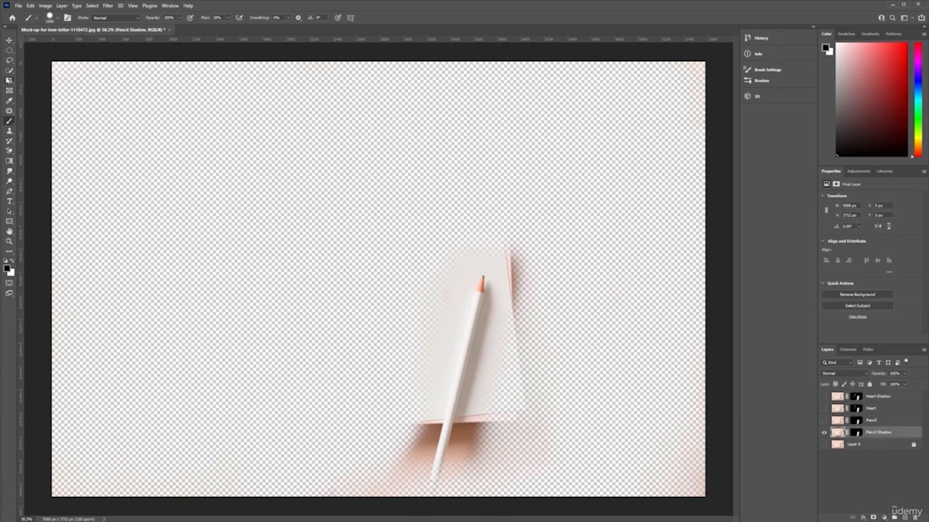
{"action": "left_click_drag", "start_coordinate": [362, 307], "coordinate": [301, 313]}
{"action": "mouse_move", "coordinate": [461, 254]}
{"action": "left_mouse_down"}
{"action": "mouse_move", "coordinate": [439, 264]}
{"action": "mouse_move", "coordinate": [423, 290]}
{"action": "left_mouse_up"}
{"action": "key", "text": "ctrl+z"}
{"action": "left_click", "coordinate": [856, 433]}
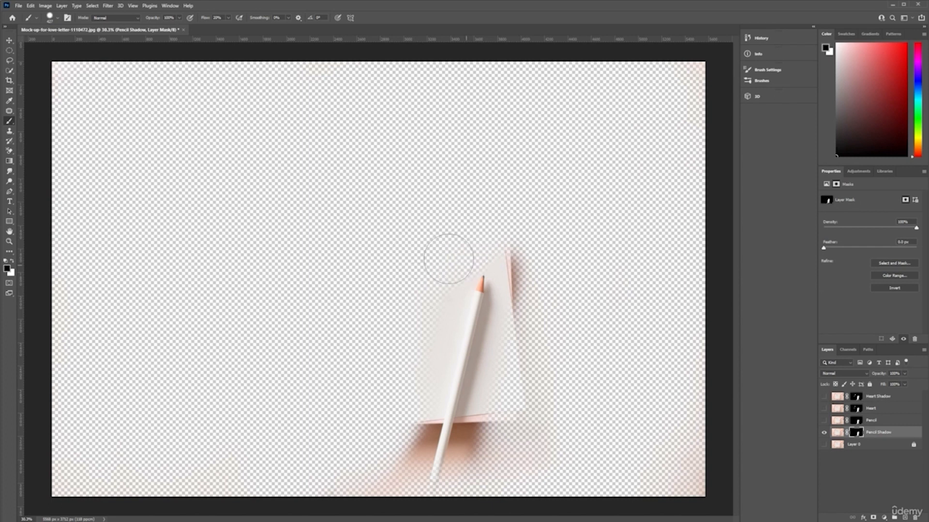
{"action": "mouse_move", "coordinate": [419, 428]}
{"action": "left_mouse_down"}
{"action": "mouse_move", "coordinate": [399, 477]}
{"action": "mouse_move", "coordinate": [412, 447]}
{"action": "mouse_move", "coordinate": [410, 474]}
{"action": "mouse_move", "coordinate": [437, 370]}
{"action": "mouse_move", "coordinate": [460, 273]}
{"action": "mouse_move", "coordinate": [437, 305]}
{"action": "mouse_move", "coordinate": [459, 246]}
{"action": "mouse_move", "coordinate": [413, 397]}
{"action": "mouse_move", "coordinate": [411, 461]}
{"action": "mouse_move", "coordinate": [494, 462]}
{"action": "mouse_move", "coordinate": [438, 465]}
{"action": "mouse_move", "coordinate": [481, 453]}
{"action": "mouse_move", "coordinate": [453, 453]}
{"action": "mouse_move", "coordinate": [481, 447]}
{"action": "mouse_move", "coordinate": [455, 449]}
{"action": "mouse_move", "coordinate": [483, 439]}
{"action": "mouse_move", "coordinate": [500, 395]}
{"action": "mouse_move", "coordinate": [513, 317]}
{"action": "mouse_move", "coordinate": [510, 261]}
{"action": "mouse_move", "coordinate": [499, 253]}
{"action": "mouse_move", "coordinate": [486, 249]}
{"action": "mouse_move", "coordinate": [505, 259]}
{"action": "mouse_move", "coordinate": [517, 320]}
{"action": "mouse_move", "coordinate": [487, 422]}
{"action": "mouse_move", "coordinate": [481, 440]}
{"action": "mouse_move", "coordinate": [438, 458]}
{"action": "left_mouse_up"}
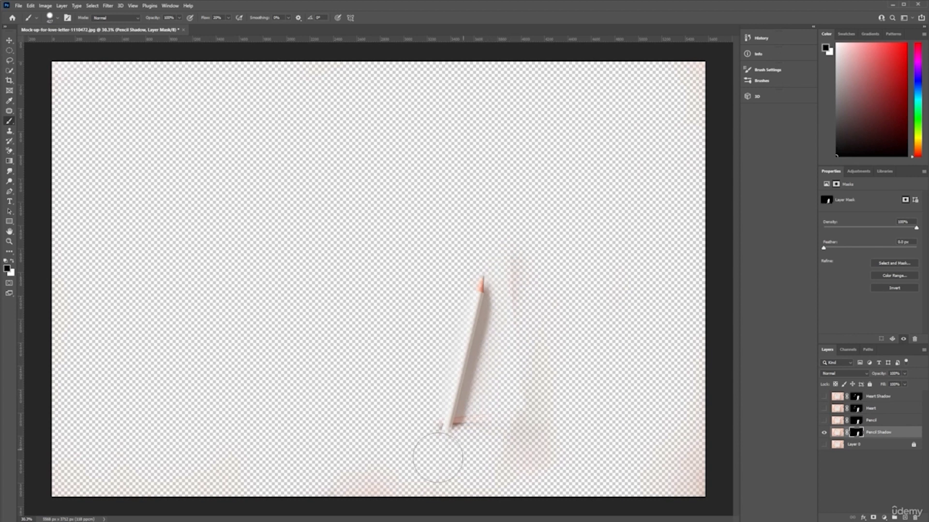
Set the fill of the Pencil Shadow layer to 40%
{"action": "key", "text": "ctrl+2"}
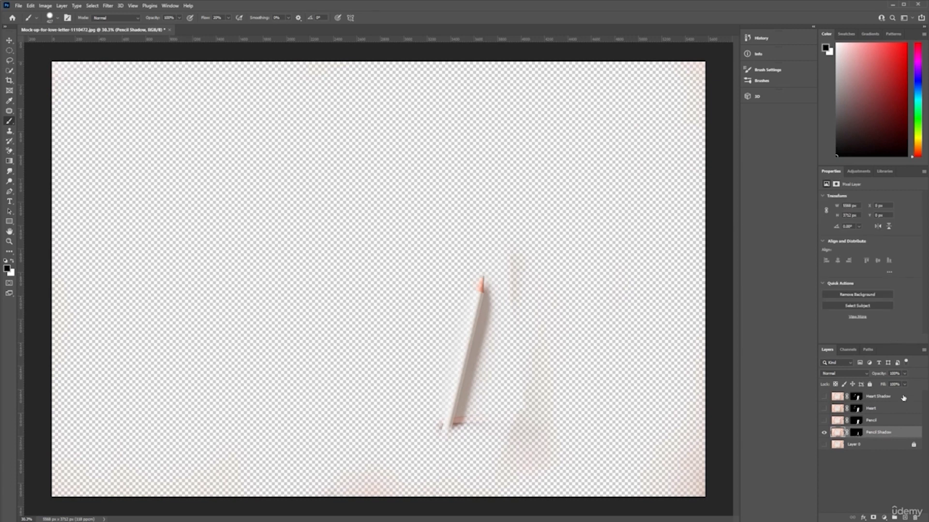
{"action": "left_click", "coordinate": [904, 385]}
{"action": "left_click", "coordinate": [891, 385]}
{"action": "type", "text": "40"}
{"action": "key", "text": "Return"}
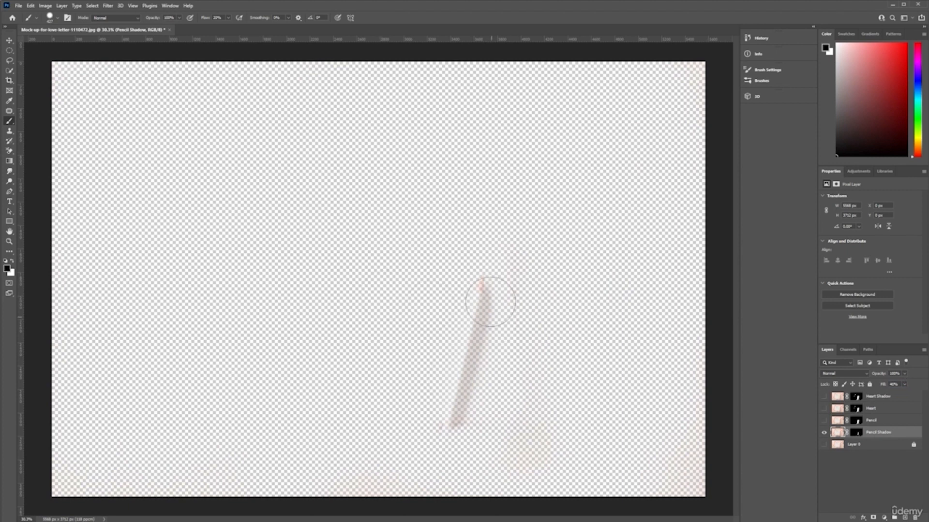
Show Pencil, hide Pencil Shadow, and select the pencil body without its shadow using Quick Selection with the Pencil mask active; return to the Brush tool
{"action": "left_click", "coordinate": [825, 421]}
{"action": "left_click", "coordinate": [824, 433]}
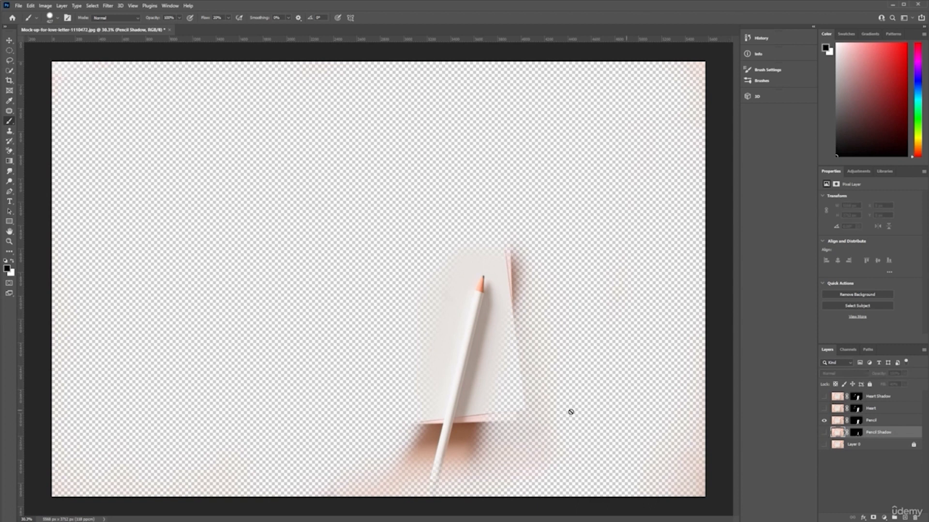
{"action": "left_click", "coordinate": [9, 70]}
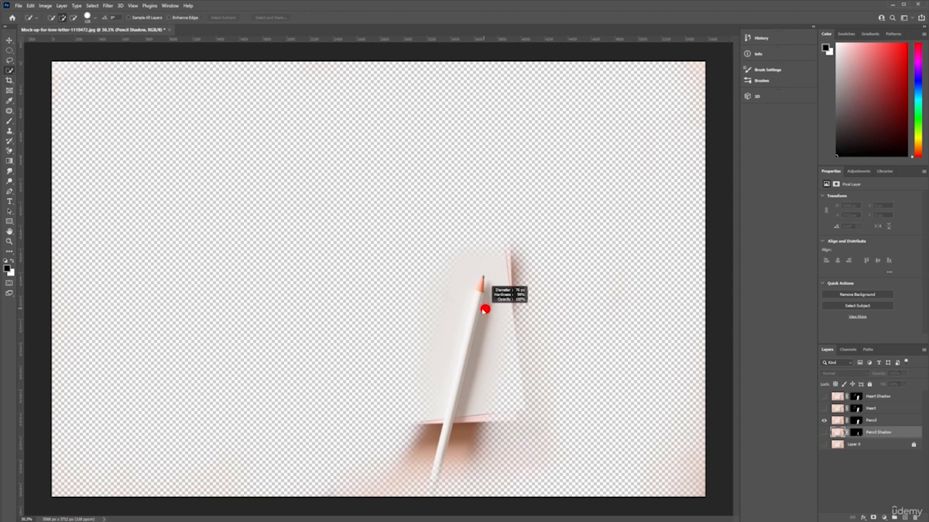
{"action": "left_click", "coordinate": [857, 420]}
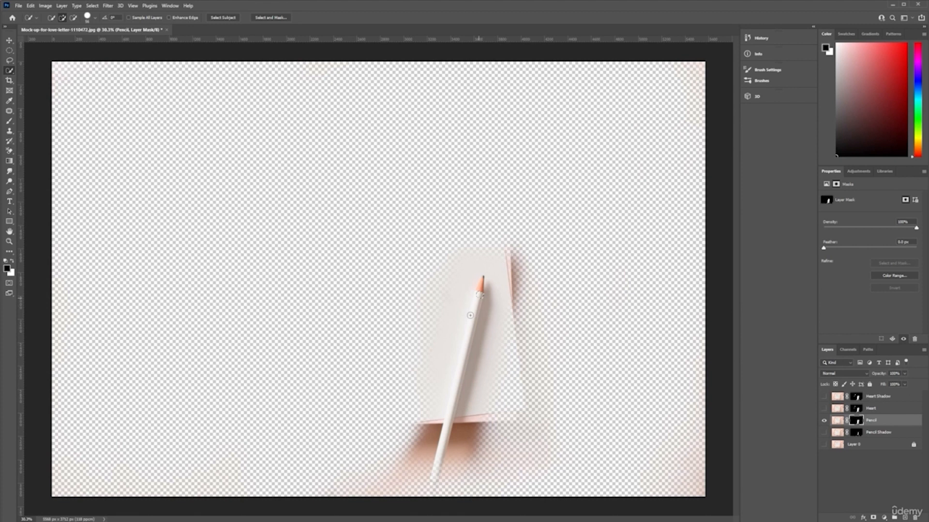
{"action": "scroll", "coordinate": [459, 344], "scroll_direction": "up", "scroll_amount": 3}
{"action": "scroll", "coordinate": [460, 340], "scroll_direction": "up", "scroll_amount": 1}
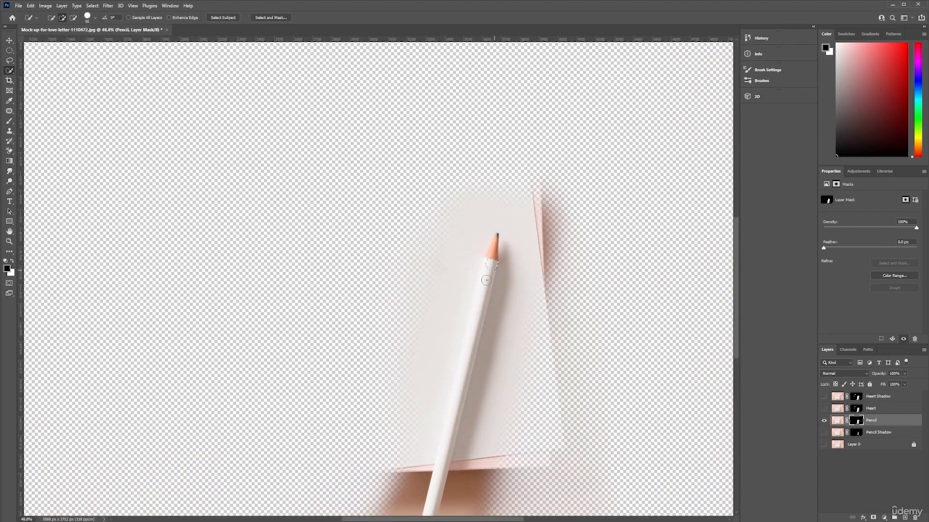
{"action": "left_click_drag", "start_coordinate": [485, 283], "coordinate": [442, 459]}
{"action": "key", "text": "alt"}
{"action": "mouse_move", "coordinate": [546, 323]}
{"action": "left_mouse_down"}
{"action": "mouse_move", "coordinate": [537, 457]}
{"action": "mouse_move", "coordinate": [558, 379]}
{"action": "mouse_move", "coordinate": [523, 457]}
{"action": "mouse_move", "coordinate": [471, 470]}
{"action": "left_mouse_up"}
{"action": "mouse_move", "coordinate": [479, 436]}
{"action": "left_mouse_down"}
{"action": "mouse_move", "coordinate": [496, 348]}
{"action": "mouse_move", "coordinate": [538, 273]}
{"action": "mouse_move", "coordinate": [508, 258]}
{"action": "mouse_move", "coordinate": [508, 301]}
{"action": "mouse_move", "coordinate": [496, 321]}
{"action": "left_mouse_up"}
{"action": "left_click", "coordinate": [9, 121]}
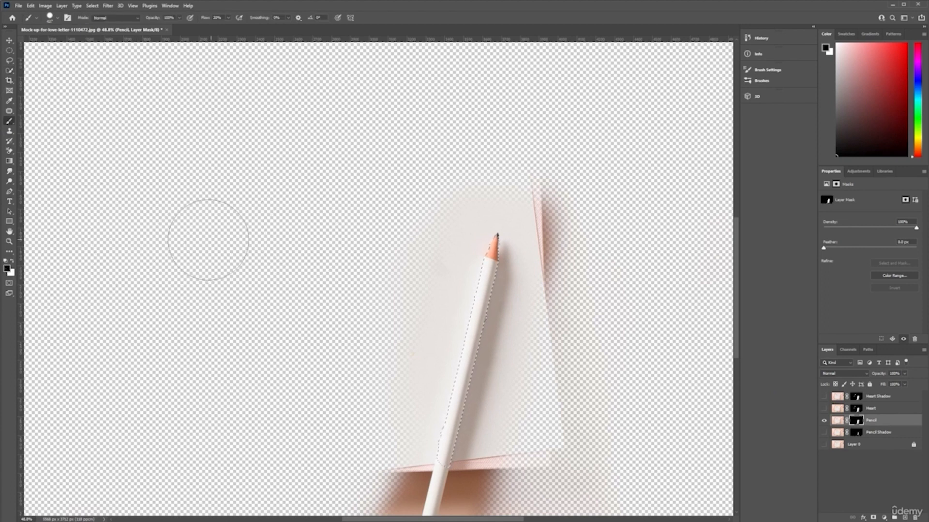
Invert the pencil selection and paint black on the Pencil mask around the pencil to remove the paper and shadow
{"action": "left_click_drag", "start_coordinate": [342, 253], "coordinate": [622, 263]}
{"action": "key", "text": "ctrl+z"}
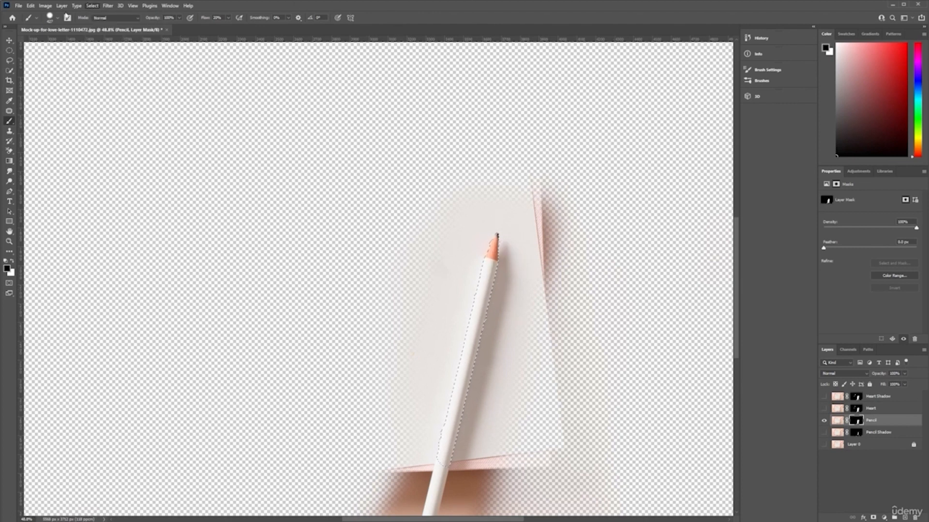
{"action": "left_click", "coordinate": [76, 5]}
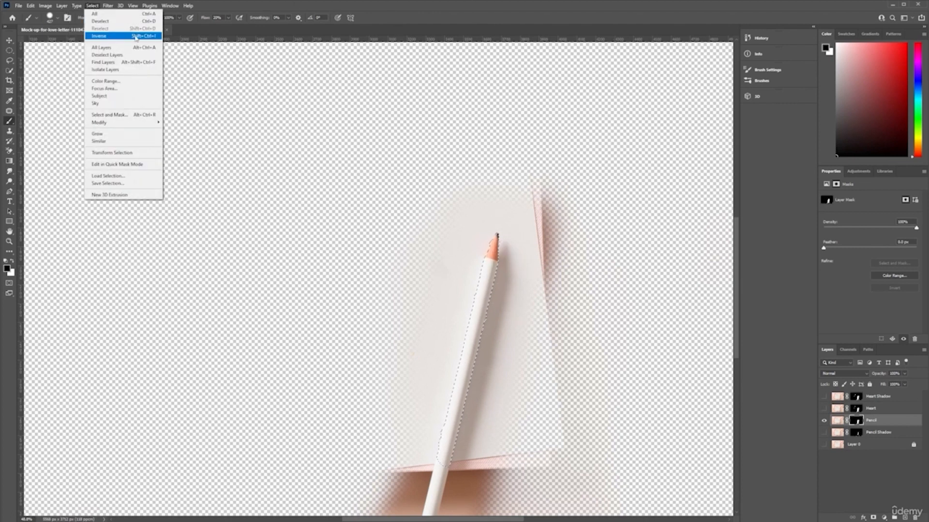
{"action": "left_click", "coordinate": [137, 37]}
{"action": "mouse_move", "coordinate": [570, 208]}
{"action": "left_mouse_down"}
{"action": "mouse_move", "coordinate": [578, 250]}
{"action": "mouse_move", "coordinate": [352, 445]}
{"action": "mouse_move", "coordinate": [425, 497]}
{"action": "mouse_move", "coordinate": [463, 490]}
{"action": "mouse_move", "coordinate": [386, 406]}
{"action": "mouse_move", "coordinate": [405, 415]}
{"action": "mouse_move", "coordinate": [441, 401]}
{"action": "left_mouse_up"}
{"action": "scroll", "coordinate": [394, 387], "scroll_direction": "down", "scroll_amount": 4}
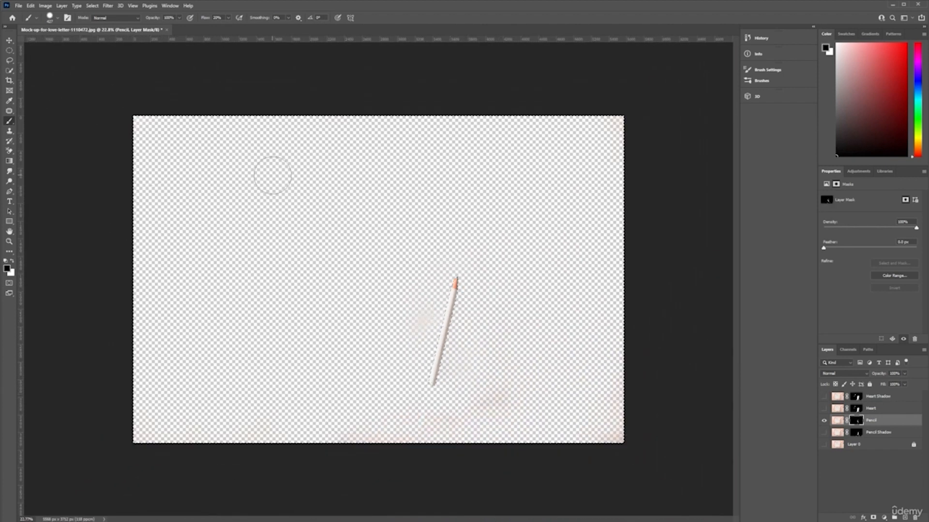
Hide Pencil and Heart, show only Heart Shadow, and paint black on its mask over the pencil and paper area
{"action": "left_click_drag", "start_coordinate": [825, 397], "coordinate": [825, 427]}
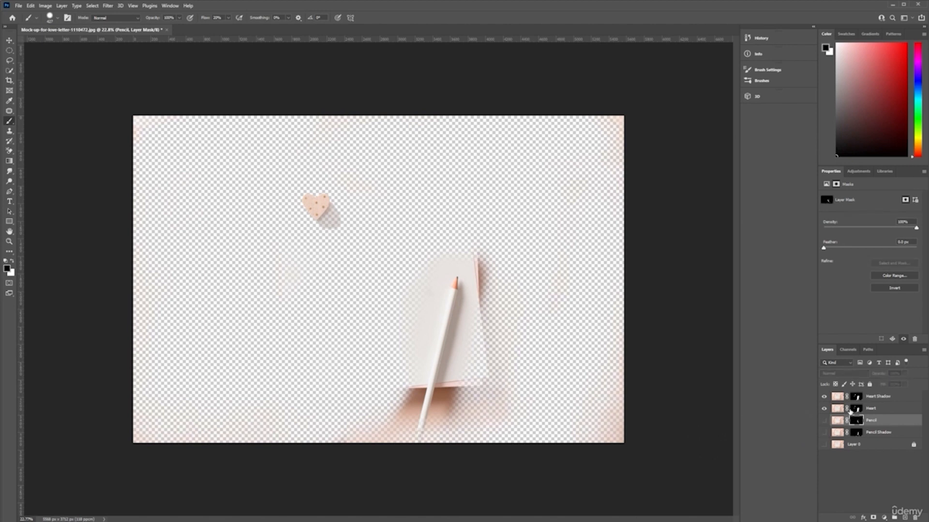
{"action": "left_click", "coordinate": [825, 410]}
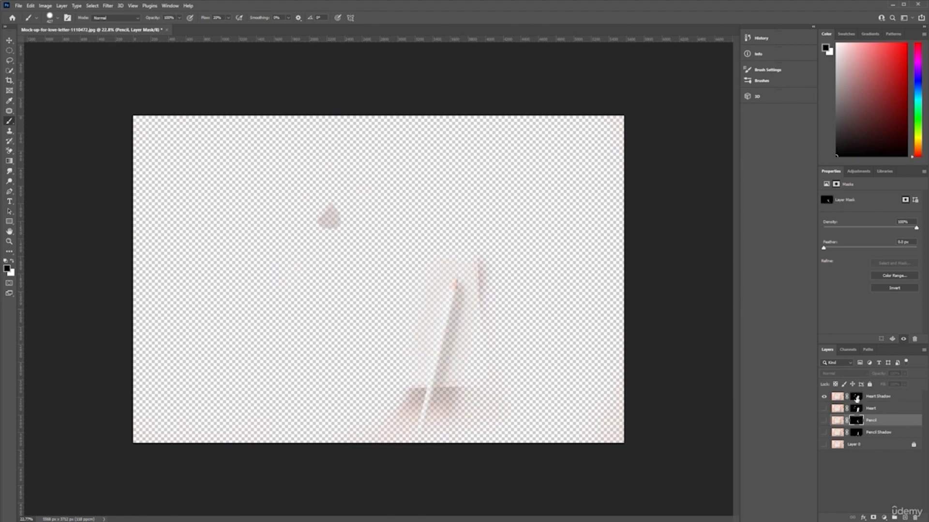
{"action": "left_click", "coordinate": [856, 398]}
{"action": "left_click_drag", "start_coordinate": [407, 329], "coordinate": [494, 323]}
{"action": "mouse_move", "coordinate": [387, 414]}
{"action": "left_mouse_down"}
{"action": "mouse_move", "coordinate": [483, 300]}
{"action": "mouse_move", "coordinate": [375, 428]}
{"action": "mouse_move", "coordinate": [415, 403]}
{"action": "mouse_move", "coordinate": [445, 348]}
{"action": "left_mouse_up"}
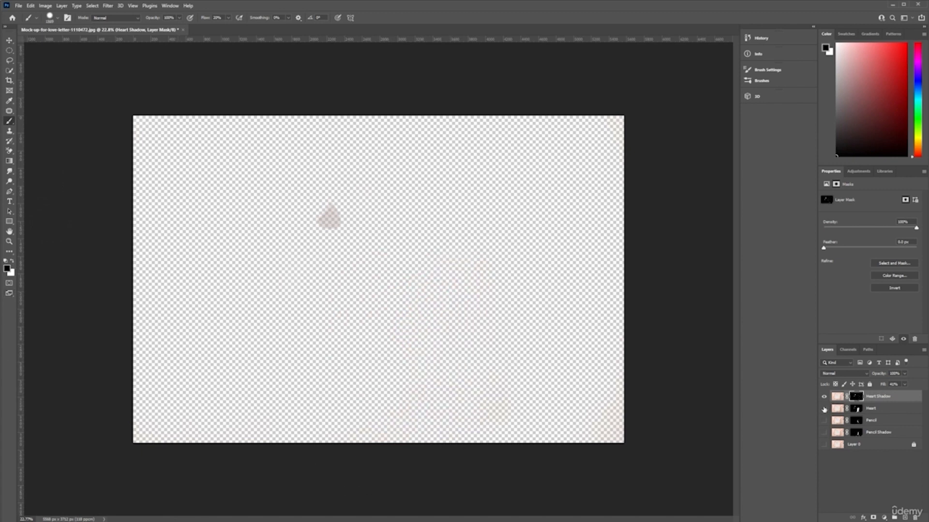
Show Heart, hide Heart Shadow, and paint black on the Heart mask over the pencil and paper
{"action": "left_click", "coordinate": [824, 409]}
{"action": "left_click", "coordinate": [824, 397]}
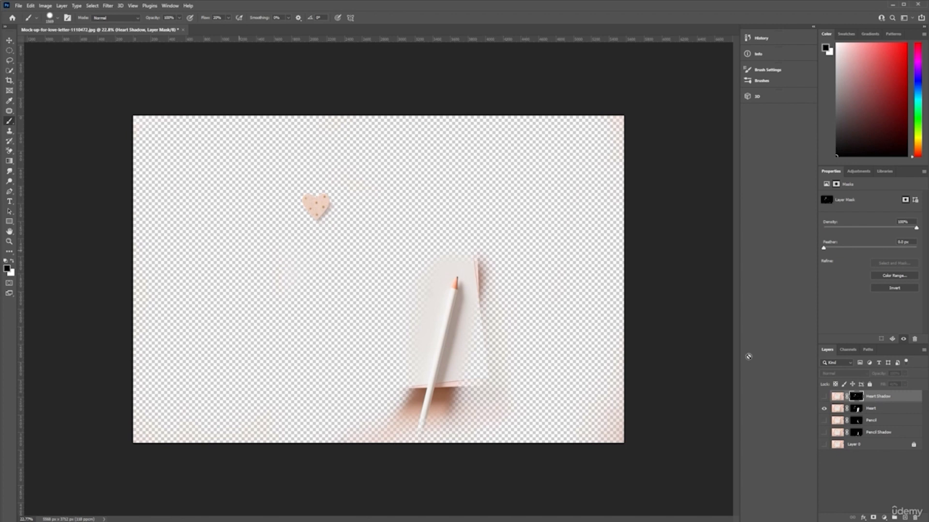
{"action": "mouse_move", "coordinate": [452, 291]}
{"action": "left_mouse_down"}
{"action": "mouse_move", "coordinate": [440, 452]}
{"action": "mouse_move", "coordinate": [444, 389]}
{"action": "left_mouse_up"}
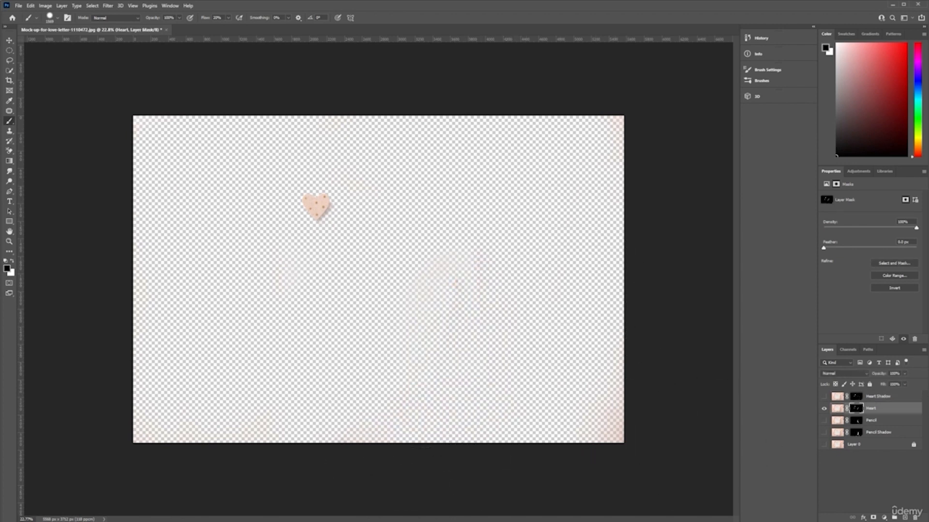
Show Heart, Heart Shadow, Pencil and Pencil Shadow together, reduce the brush size, and make the Heart mask active
{"action": "left_click_drag", "start_coordinate": [824, 397], "coordinate": [827, 434]}
{"action": "left_click", "coordinate": [824, 433]}
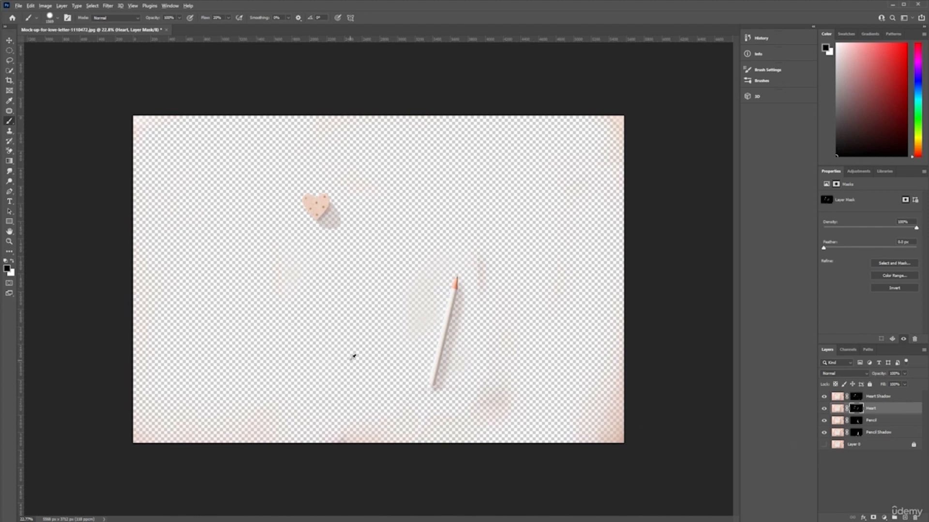
{"action": "scroll", "coordinate": [353, 354], "scroll_direction": "up", "scroll_amount": 2}
{"action": "left_click_drag", "start_coordinate": [372, 352], "coordinate": [323, 349]}
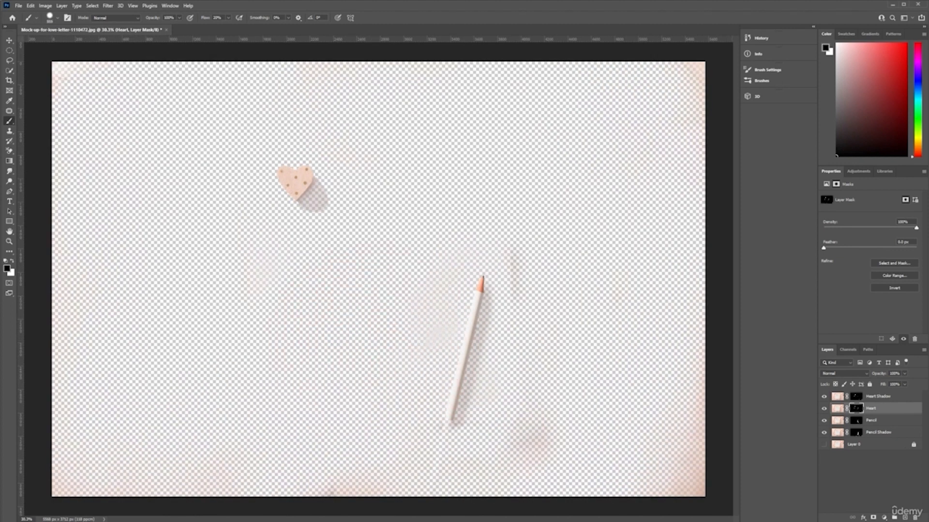
{"action": "left_click", "coordinate": [857, 421]}
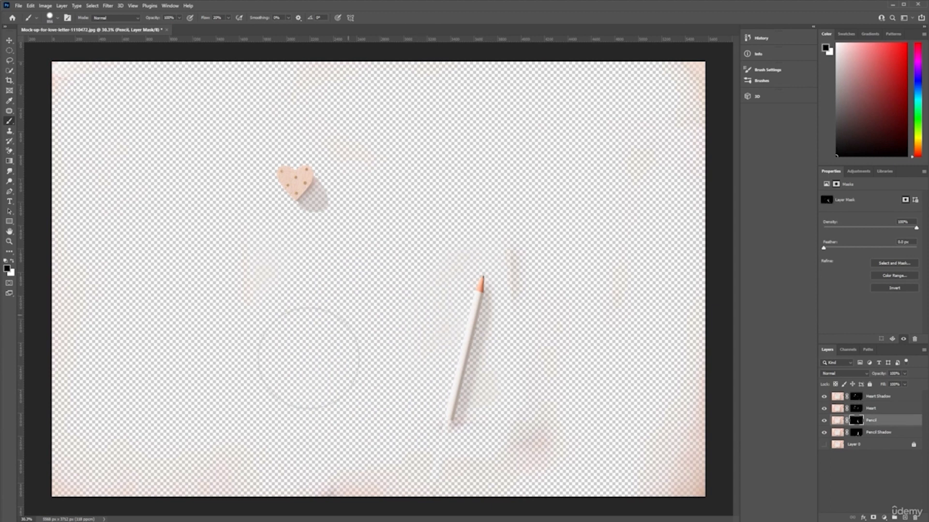
{"action": "scroll", "coordinate": [639, 349], "scroll_direction": "down", "scroll_amount": 1}
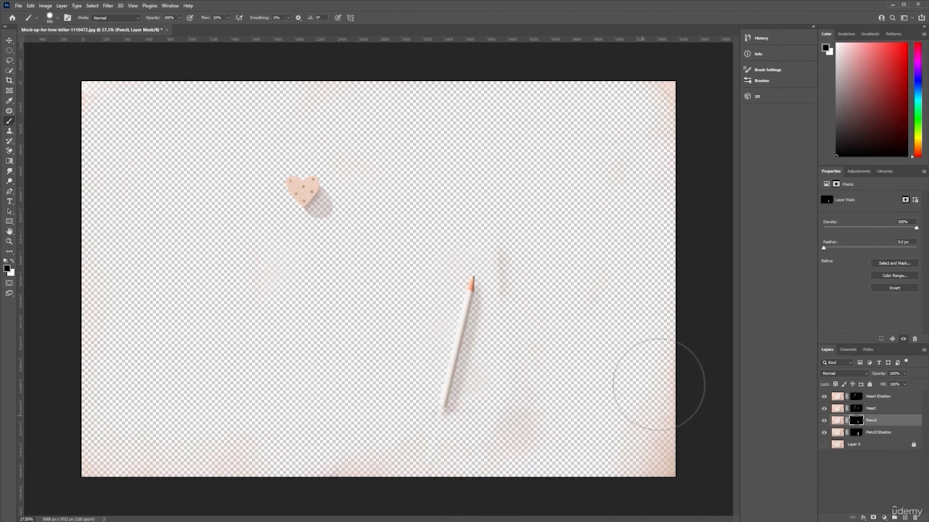
{"action": "left_click", "coordinate": [856, 408]}
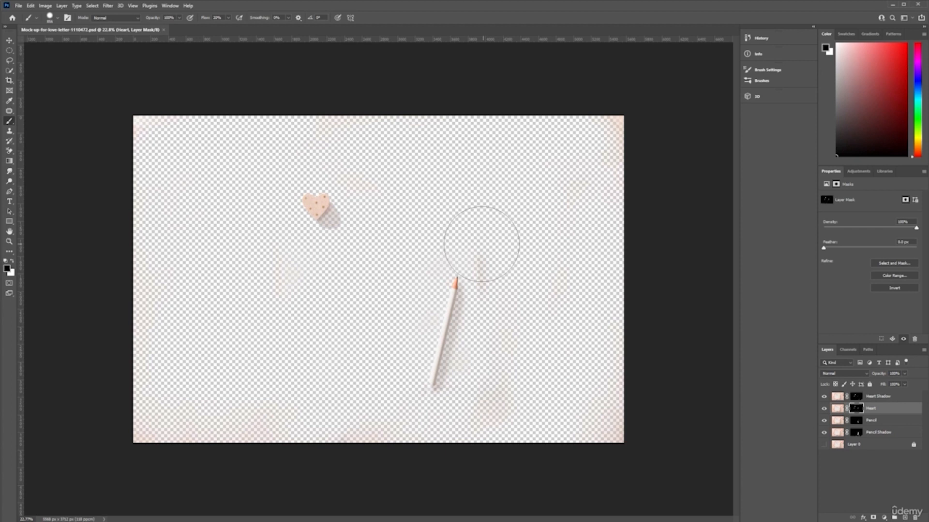
Open the Export As settings for the cut-out image
{"action": "left_click", "coordinate": [19, 6]}
{"action": "mouse_move", "coordinate": [83, 126]}
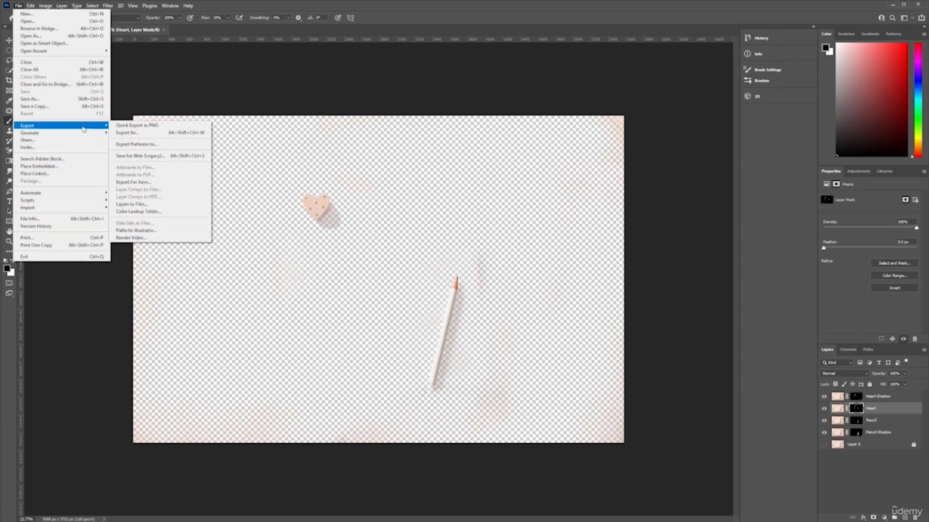
{"action": "left_click", "coordinate": [163, 133]}
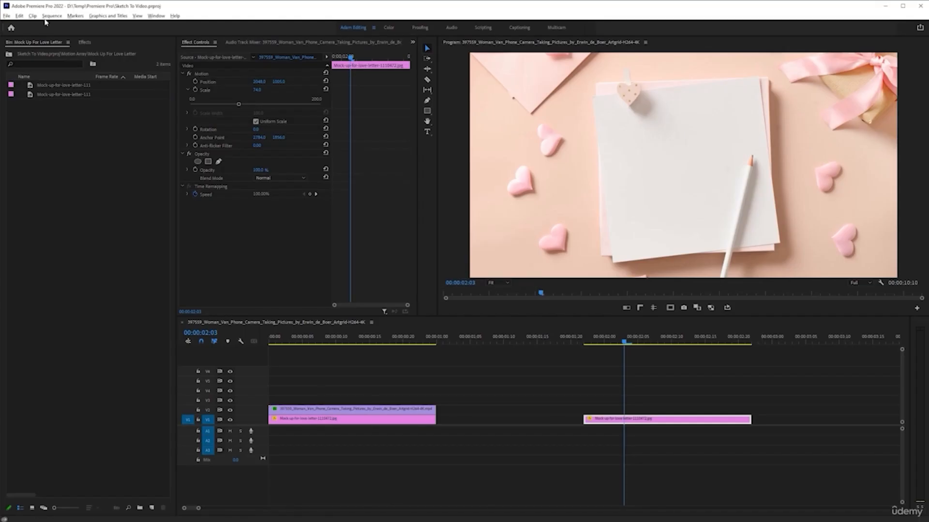
Switch to Premiere Pro and check the frame size in the Sequence Settings, leaving them unchanged
{"action": "left_click", "coordinate": [52, 15]}
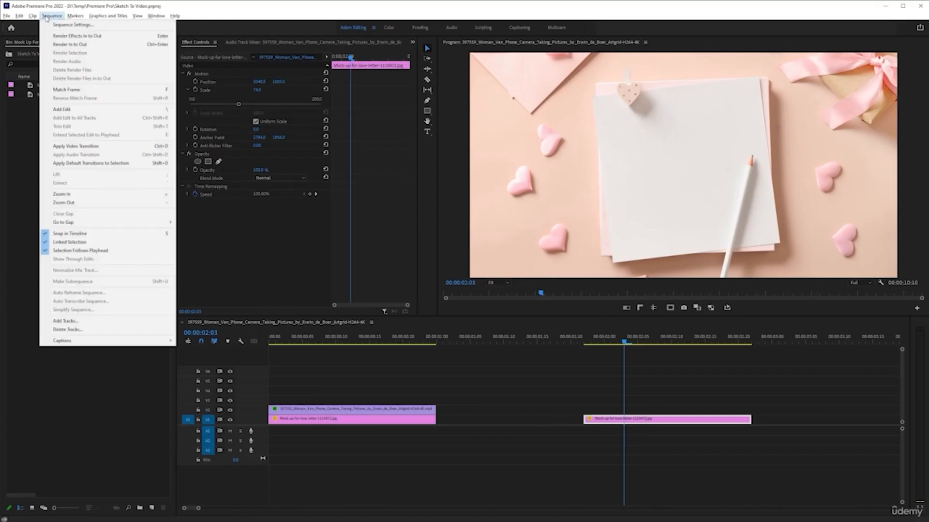
{"action": "left_click", "coordinate": [64, 24]}
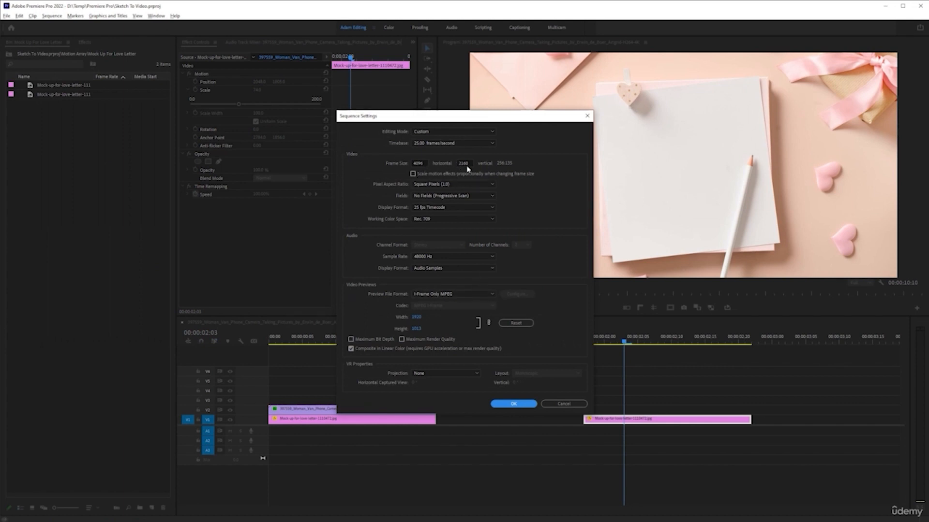
{"action": "left_click", "coordinate": [570, 405]}
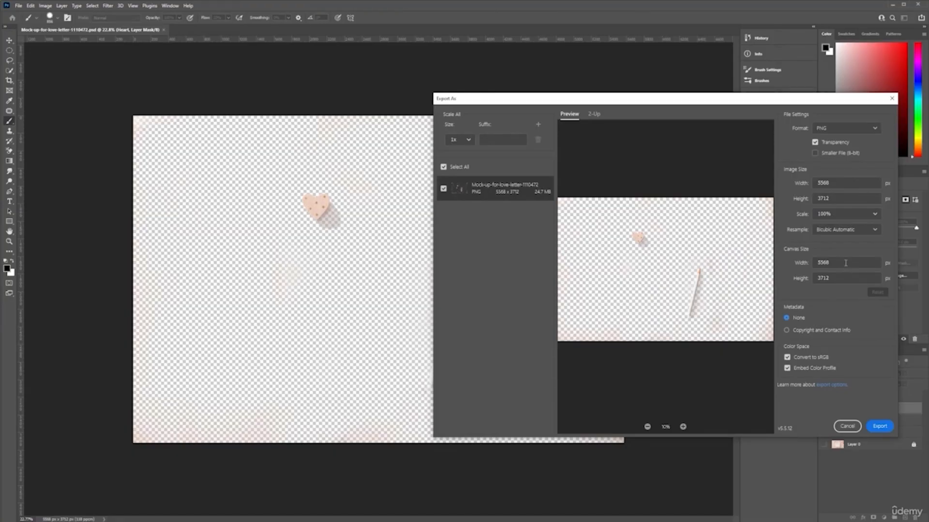
Return to Photoshop and set the export canvas width to 4096 px
{"action": "double_click", "coordinate": [846, 263]}
{"action": "type", "text": "4096"}
{"action": "key", "text": "Return"}
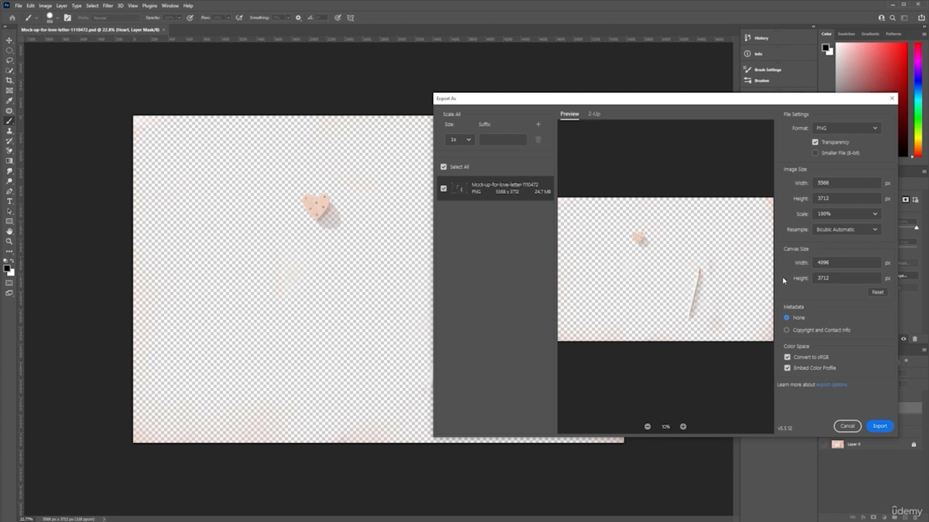
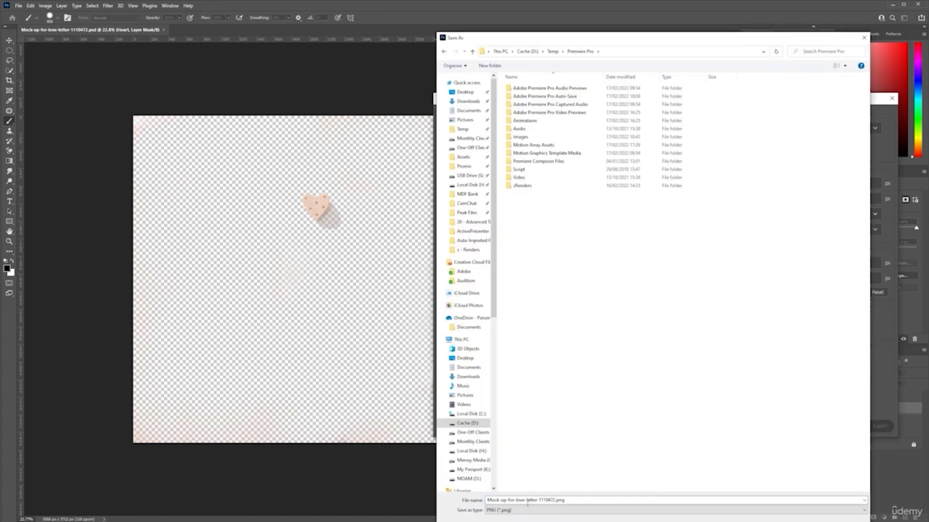
Save the exported PNG as Sketch Overlay in the Images folder inside the Premiere Pro folder
{"action": "double_click", "coordinate": [527, 138]}
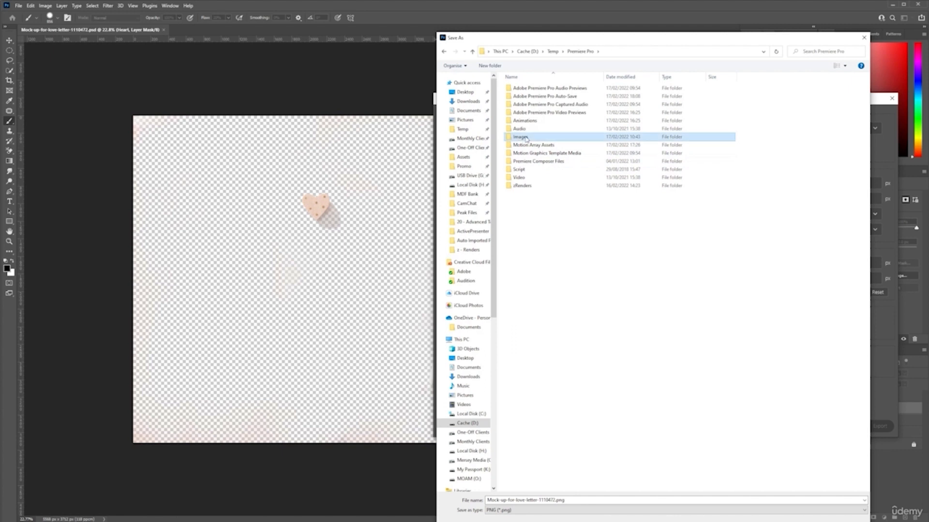
{"action": "left_click", "coordinate": [579, 495]}
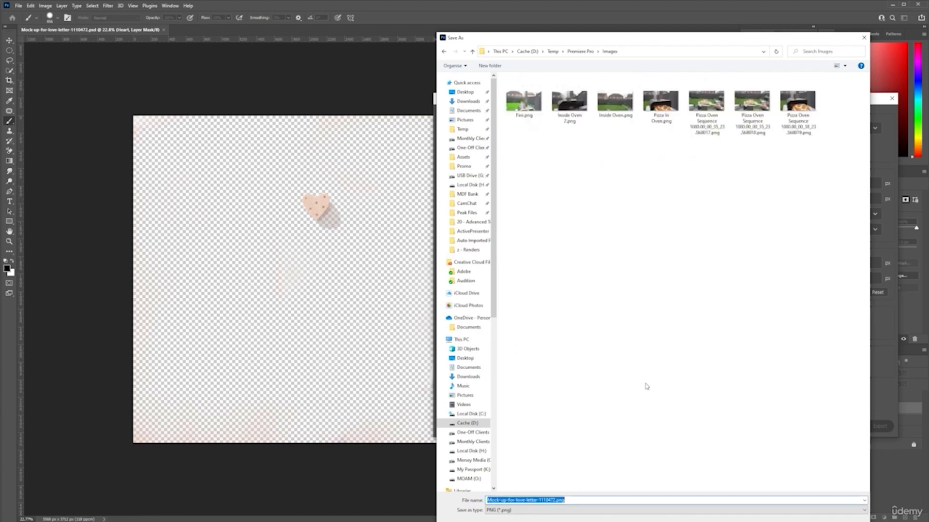
{"action": "type", "text": "Sket"}
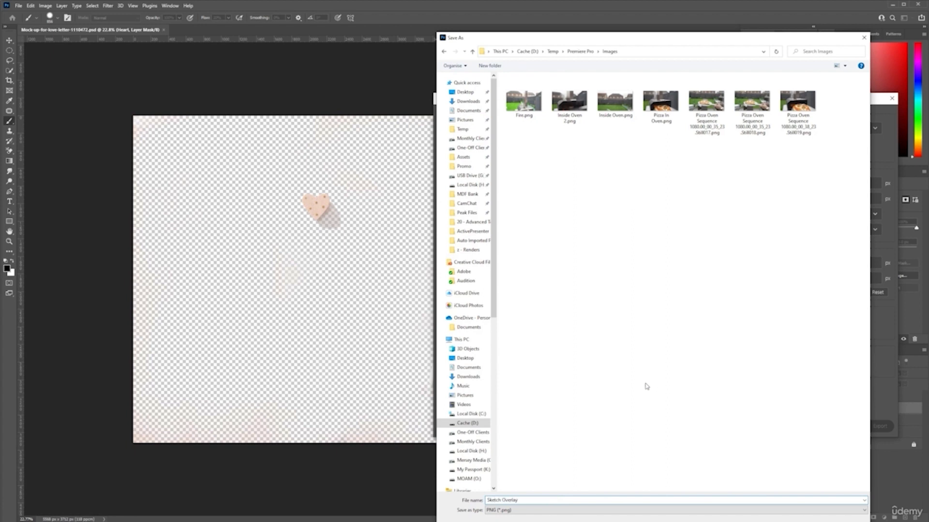
{"action": "type", "text": "ch Overlay"}
{"action": "key", "text": "Return"}
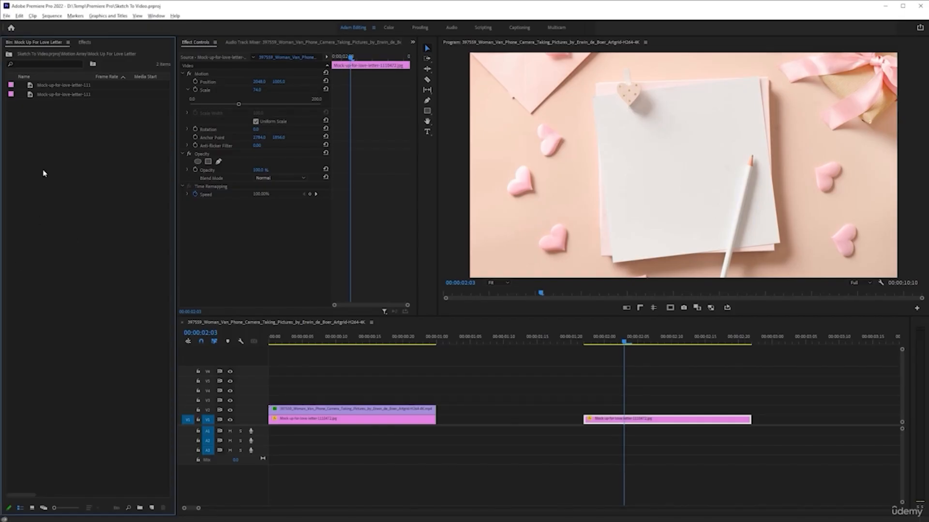
In Premiere Pro, reveal the second mock-up file in Explorer and browse to the Premiere Pro Images folder
{"action": "right_click", "coordinate": [60, 94]}
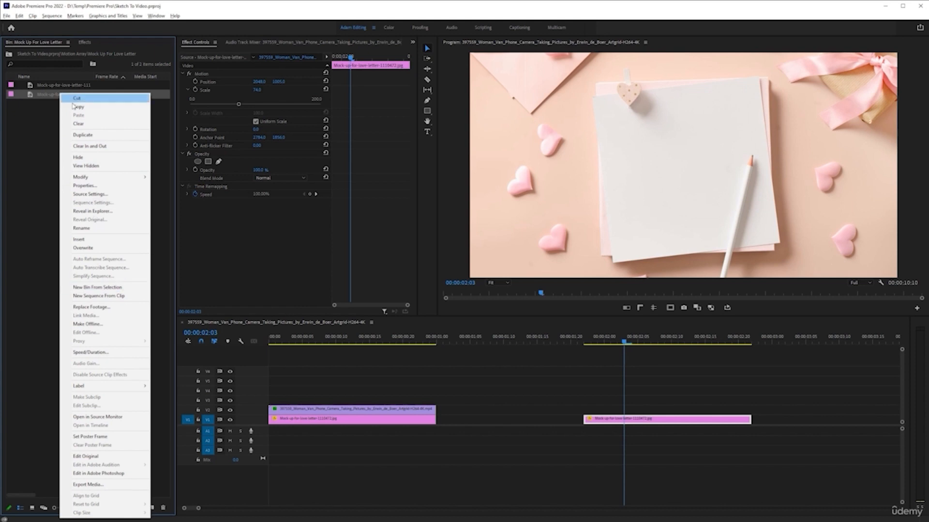
{"action": "left_click", "coordinate": [106, 212]}
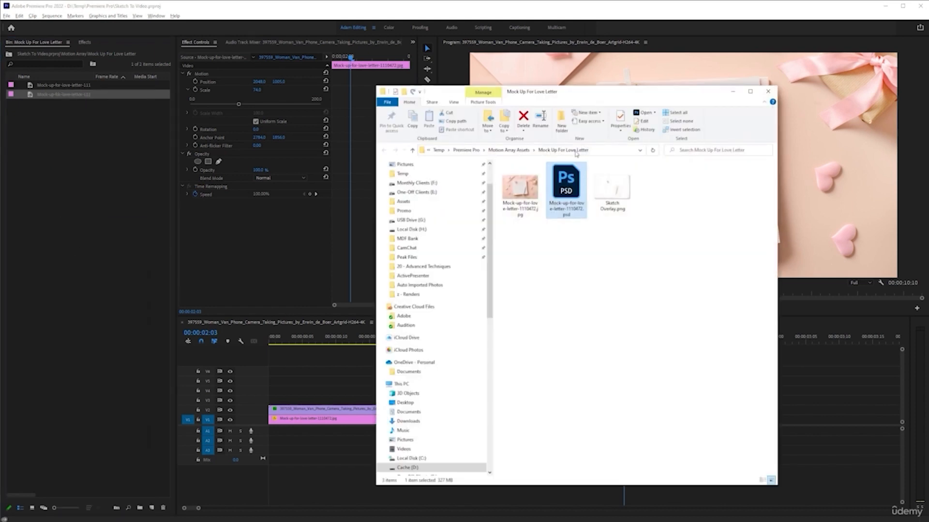
{"action": "left_click", "coordinate": [507, 151]}
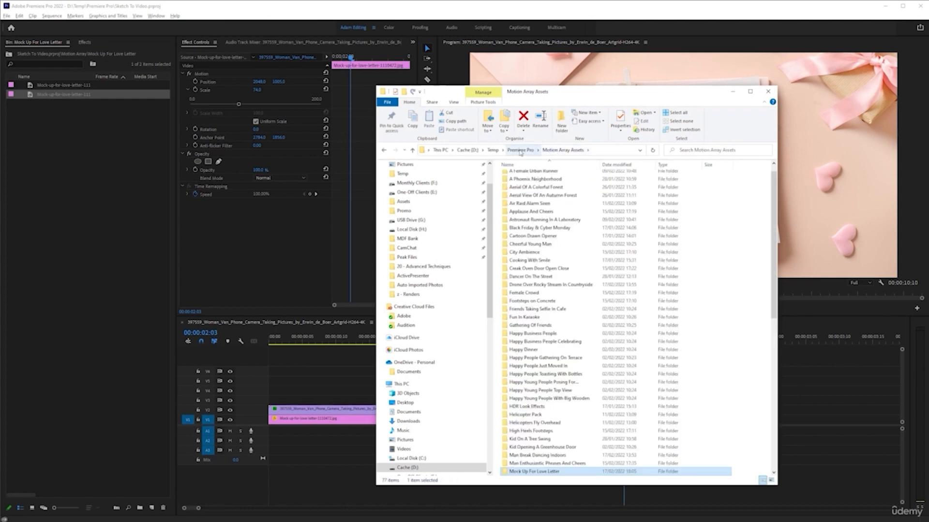
{"action": "left_click", "coordinate": [522, 150]}
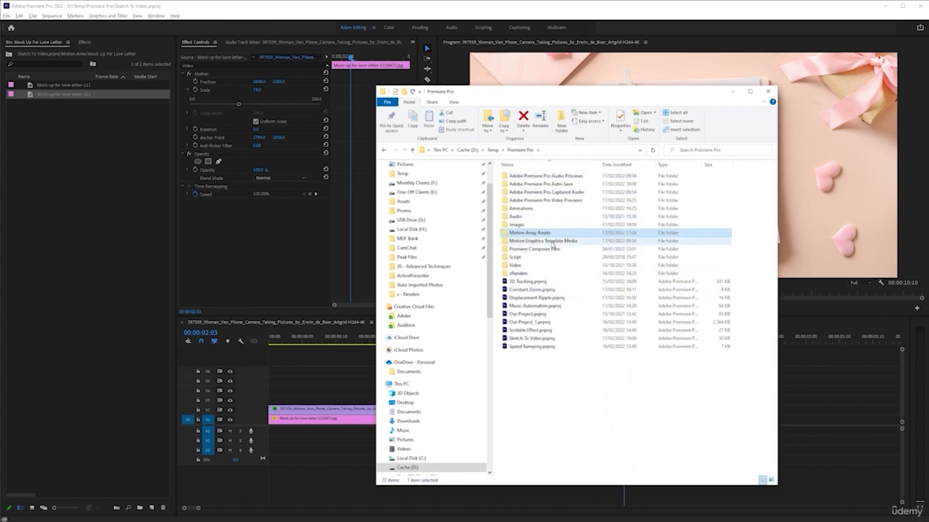
{"action": "double_click", "coordinate": [525, 226]}
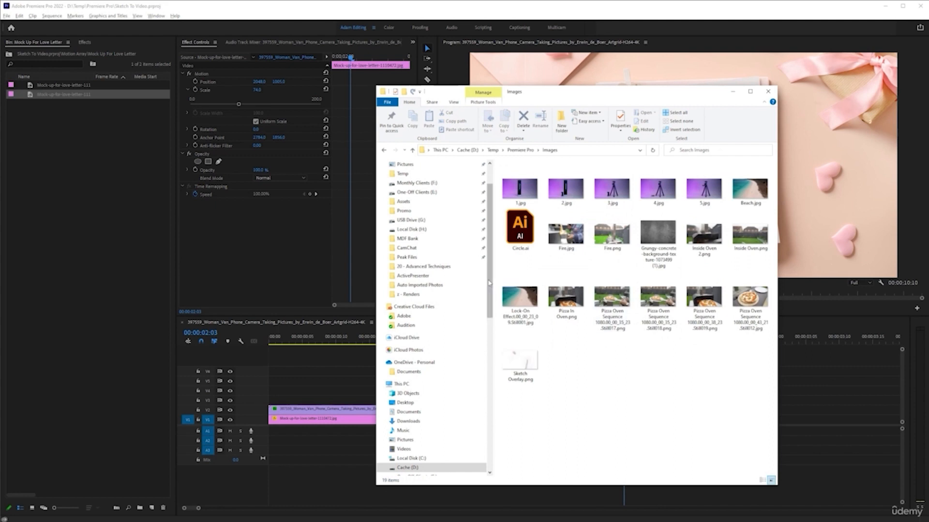
Import Sketch Overlay.png from the Images folder into the Mock Up For Love Letter bin and minimise the Explorer window
{"action": "left_click", "coordinate": [524, 363]}
{"action": "left_click", "coordinate": [594, 372]}
{"action": "left_click", "coordinate": [521, 369]}
{"action": "mouse_move", "coordinate": [524, 365]}
{"action": "left_mouse_down"}
{"action": "mouse_move", "coordinate": [429, 407]}
{"action": "mouse_move", "coordinate": [49, 179]}
{"action": "mouse_move", "coordinate": [90, 186]}
{"action": "left_mouse_up"}
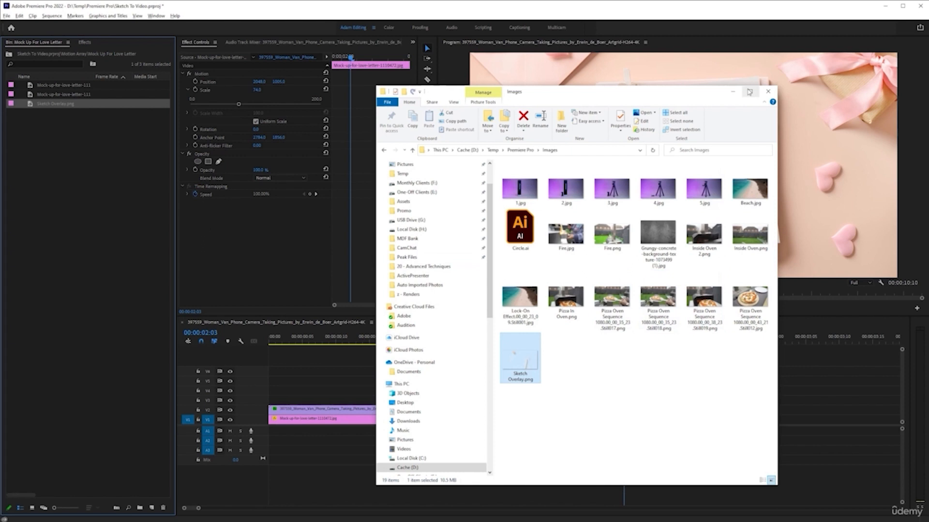
{"action": "left_click", "coordinate": [733, 91]}
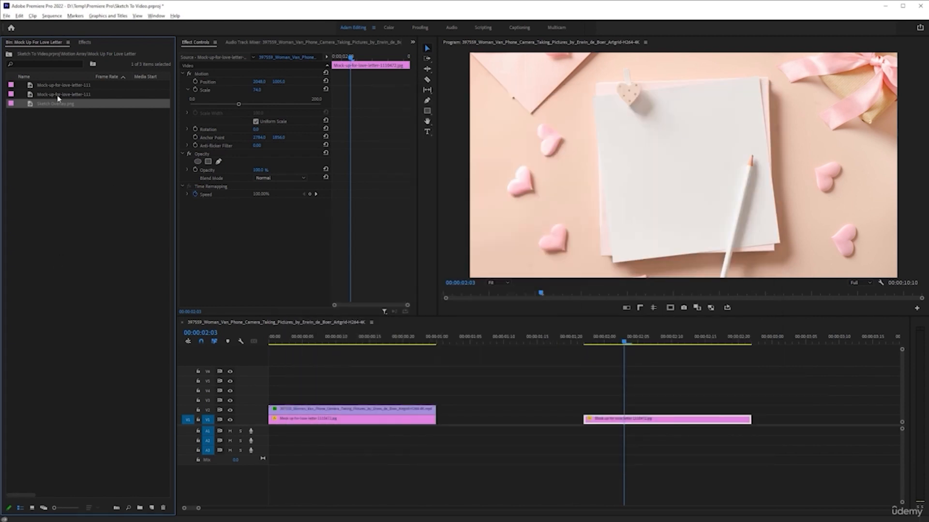
Place Sketch Overlay.png on track V3 at the start of the sequence, above the sketch clip
{"action": "left_click", "coordinate": [322, 340]}
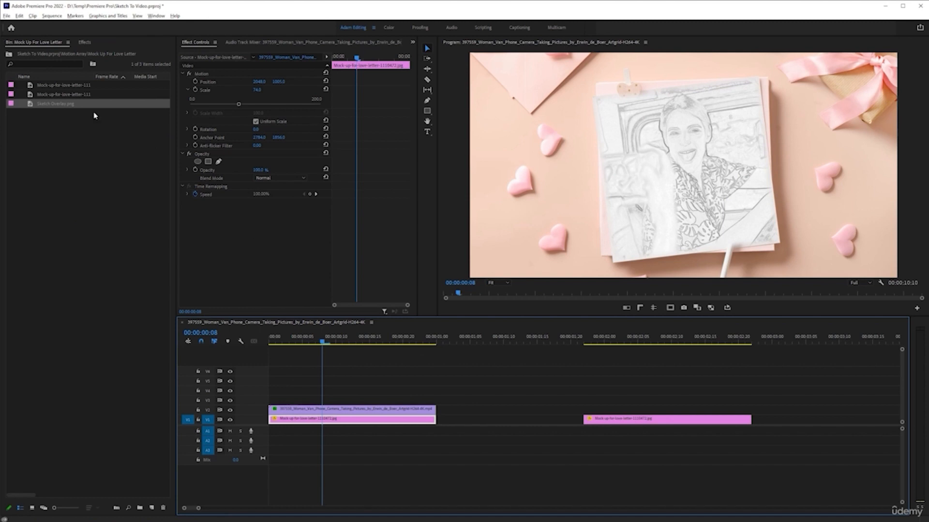
{"action": "mouse_move", "coordinate": [57, 106]}
{"action": "left_mouse_down"}
{"action": "mouse_move", "coordinate": [291, 363]}
{"action": "mouse_move", "coordinate": [293, 380]}
{"action": "mouse_move", "coordinate": [261, 402]}
{"action": "left_mouse_up"}
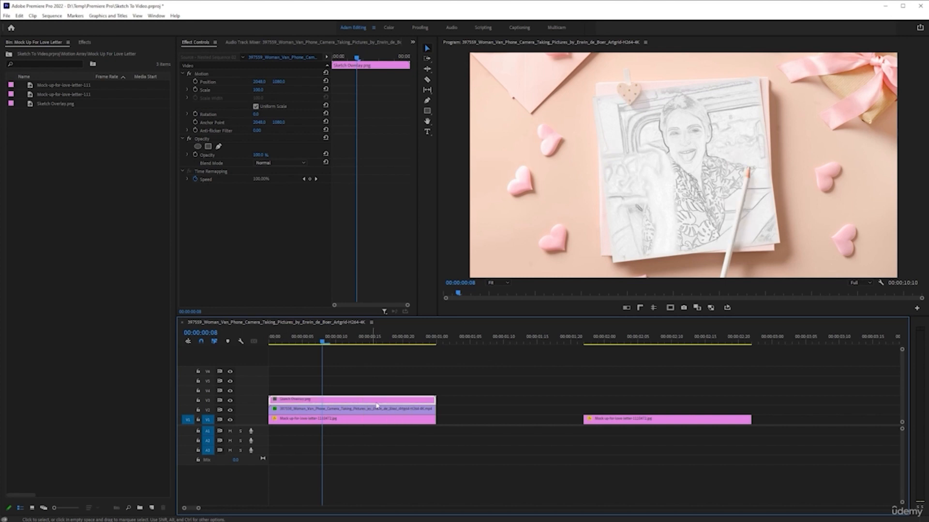
Delete the spare mock-up clip further along V1 and close the gap after the opening clips
{"action": "left_click", "coordinate": [600, 420]}
{"action": "key", "text": "Delete"}
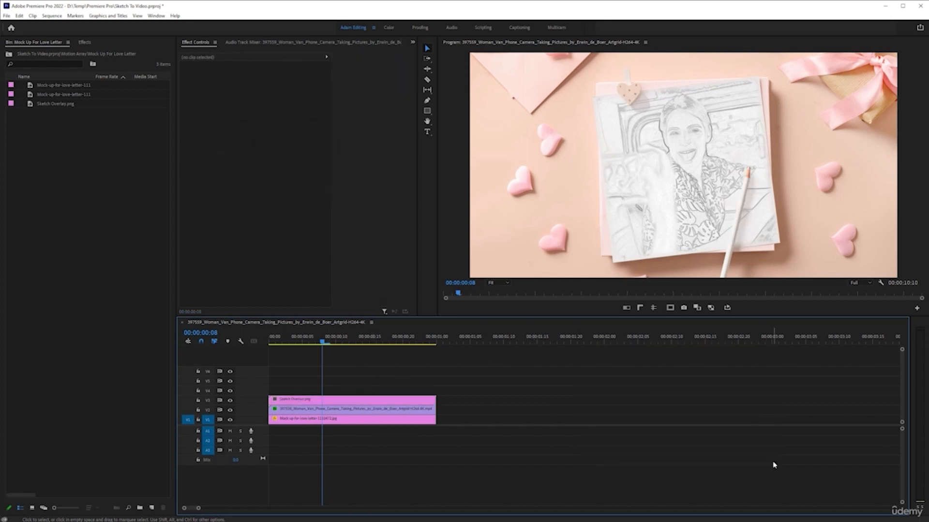
{"action": "left_click", "coordinate": [456, 419]}
{"action": "key", "text": "ctrl+z"}
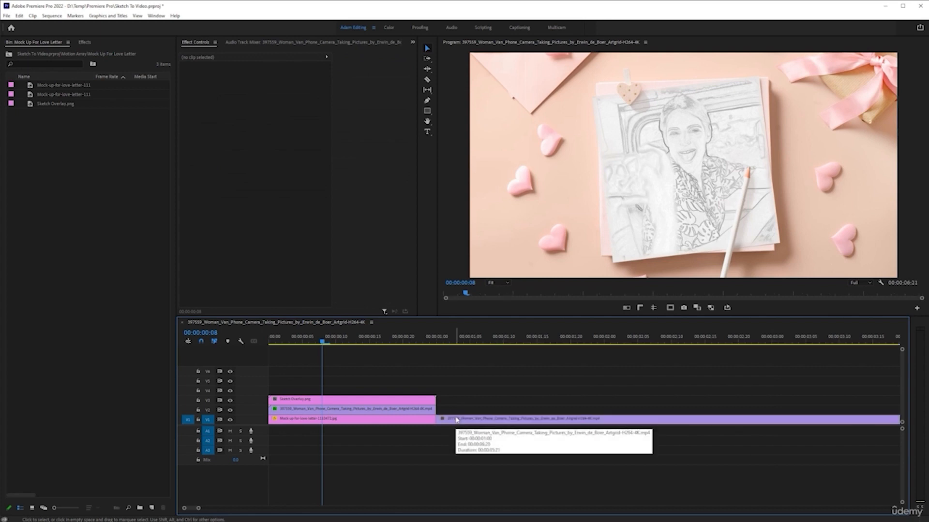
Nest the mock-up, sketch and Sketch Overlay.png clips at the start of the timeline into a sequence named Sketch
{"action": "left_click_drag", "start_coordinate": [406, 358], "coordinate": [341, 465]}
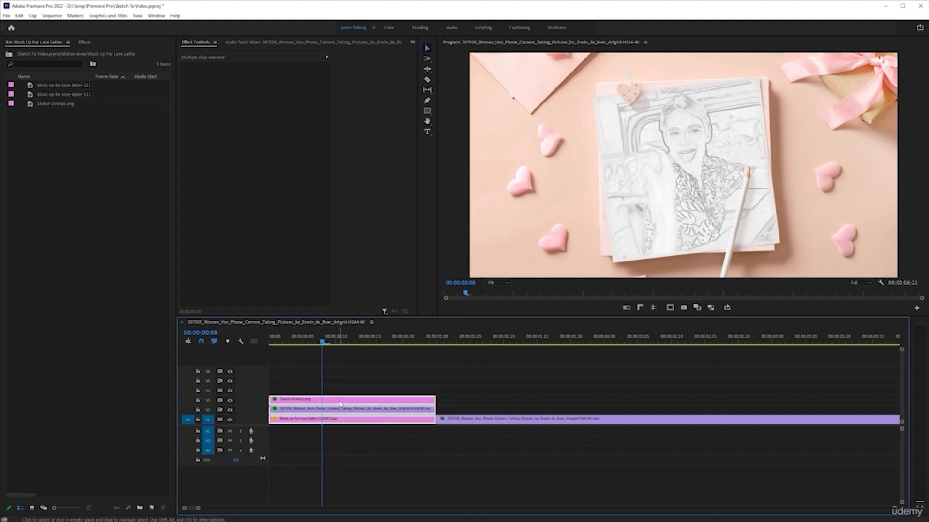
{"action": "key", "text": "alt+n"}
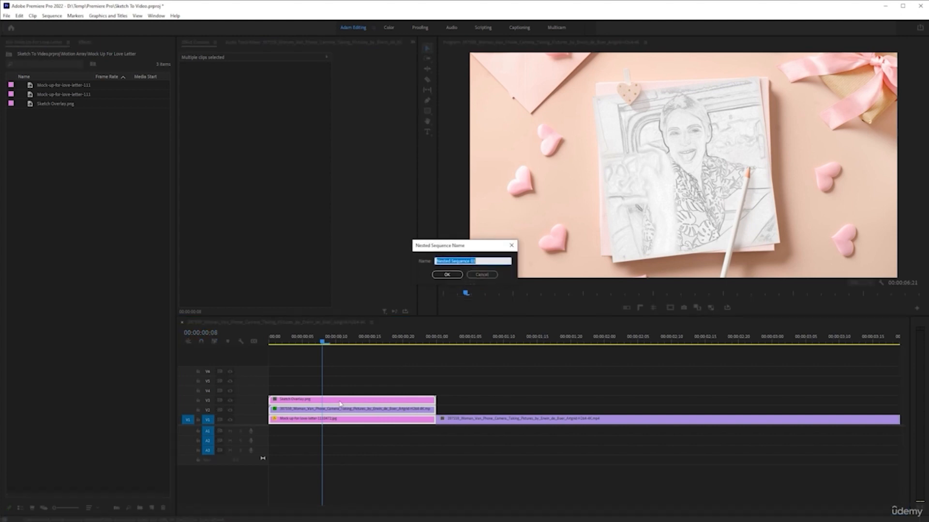
{"action": "type", "text": "Sketch"}
{"action": "key", "text": "Return"}
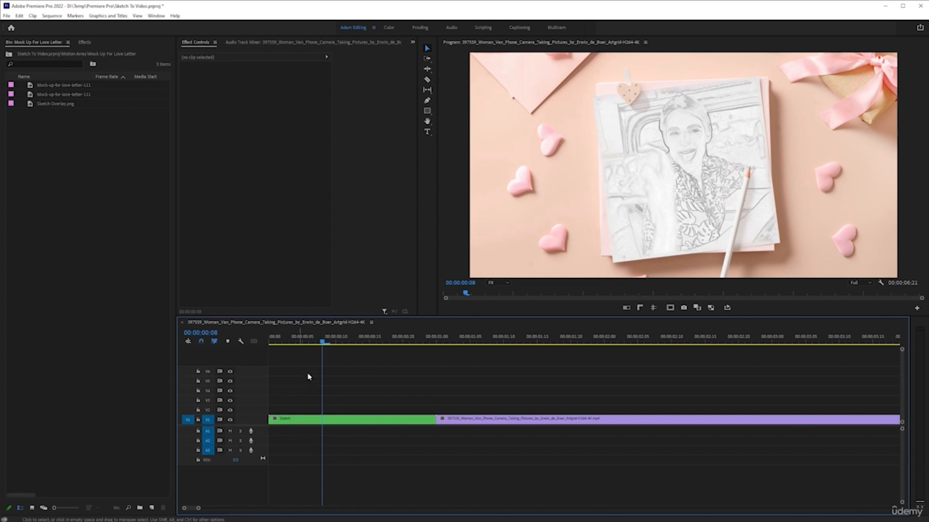
Play back the opening Sketch nest and the cut into the woman-in-van clip to review the transition
{"action": "left_click_drag", "start_coordinate": [323, 342], "coordinate": [220, 354]}
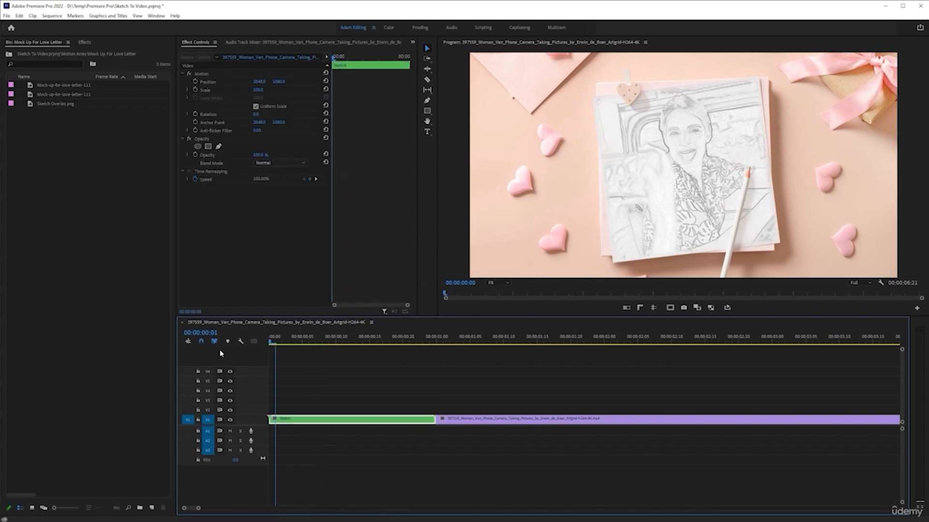
{"action": "key", "text": "space"}
{"action": "key", "text": "space"}
{"action": "left_click", "coordinate": [442, 342]}
{"action": "key", "text": "space"}
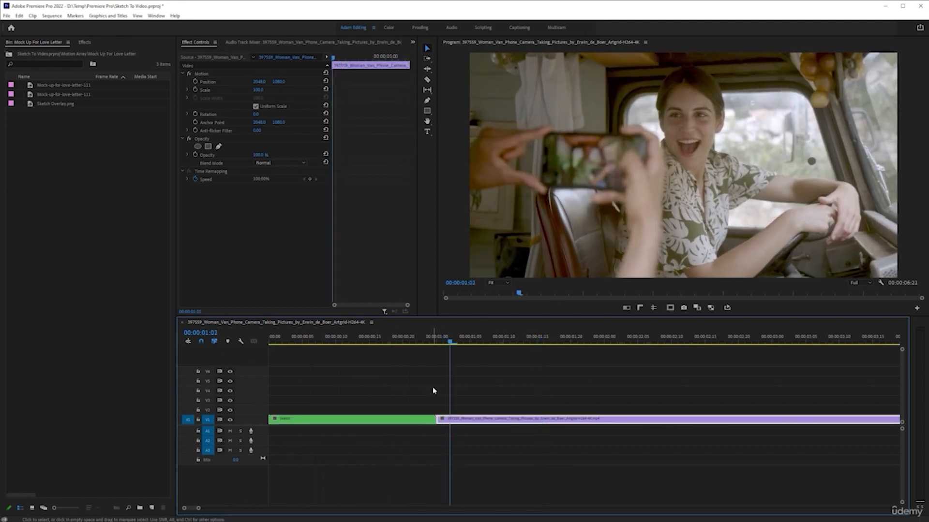
{"action": "left_click_drag", "start_coordinate": [424, 343], "coordinate": [251, 349]}
{"action": "key", "text": "space"}
{"action": "key", "text": "space"}
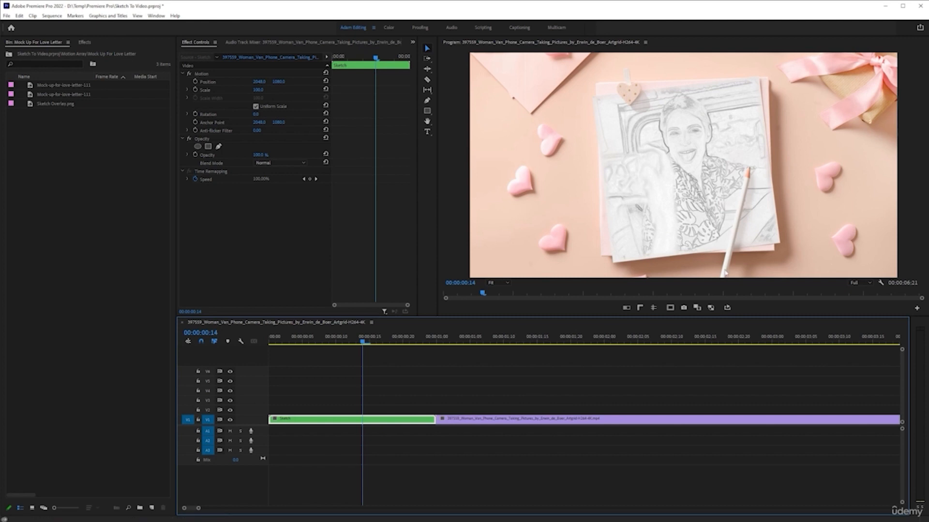
Move the woman-in-van clip up to V2, overlapping the Sketch nest's end from 00:00:00:22, and lower its opacity so the sketch shows through
{"action": "left_click_drag", "start_coordinate": [462, 420], "coordinate": [442, 410]}
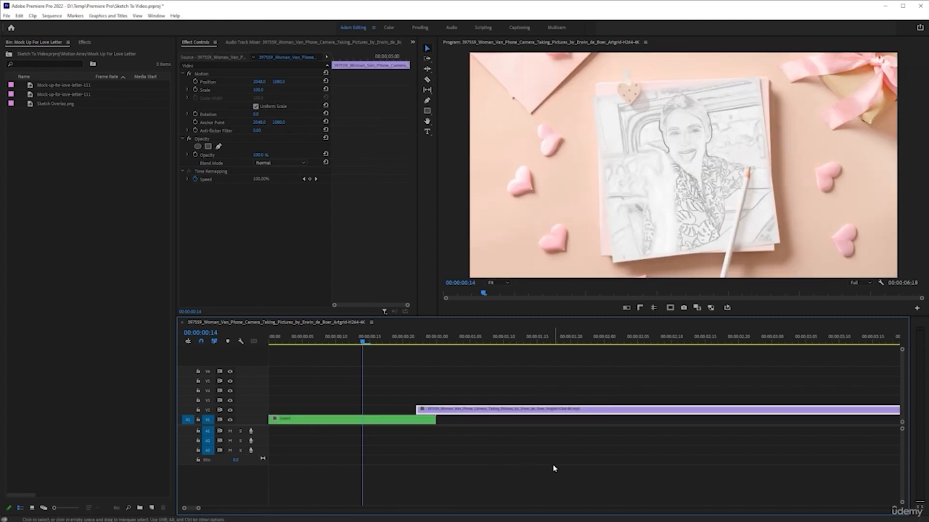
{"action": "left_click", "coordinate": [424, 340]}
{"action": "scroll", "coordinate": [394, 438], "scroll_direction": "up", "scroll_amount": 3}
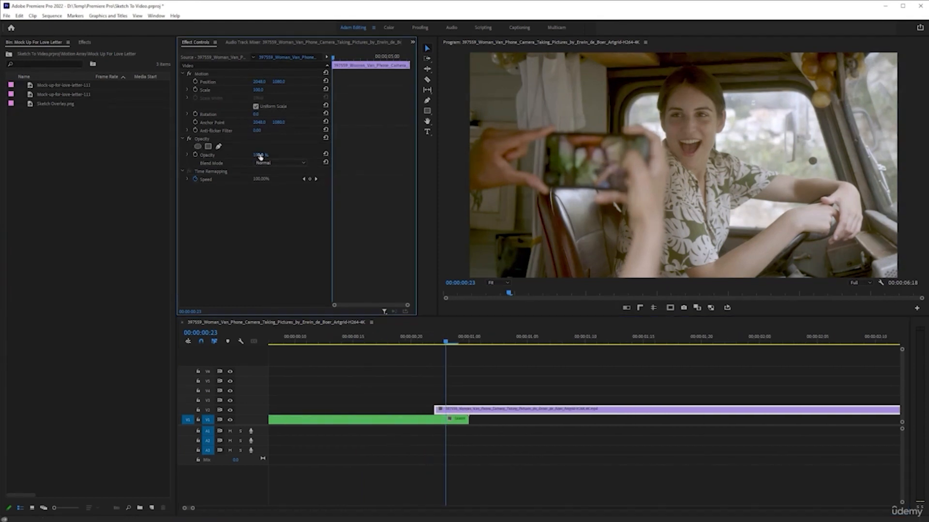
{"action": "left_click_drag", "start_coordinate": [260, 158], "coordinate": [243, 155]}
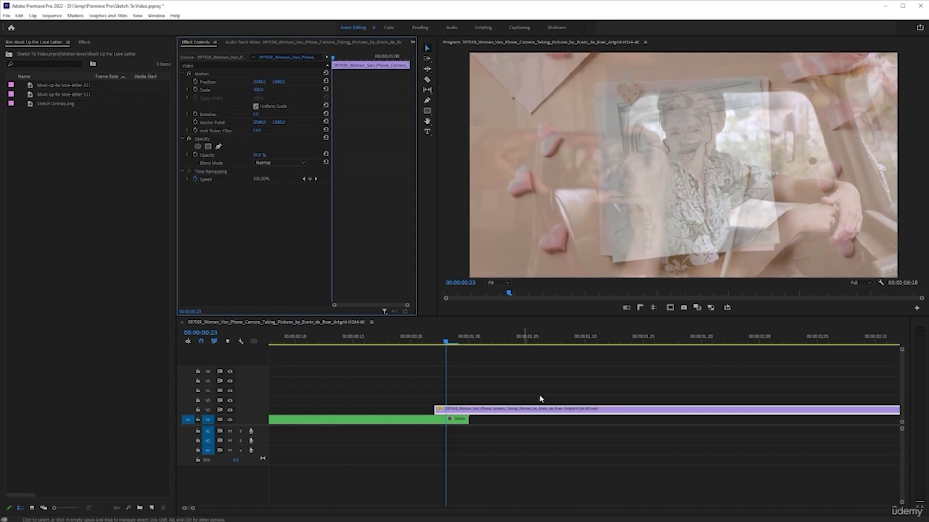
Set the Sketch nest's vertical position to about 987 and the woman-in-van clip's opacity to 40%
{"action": "left_click", "coordinate": [414, 426]}
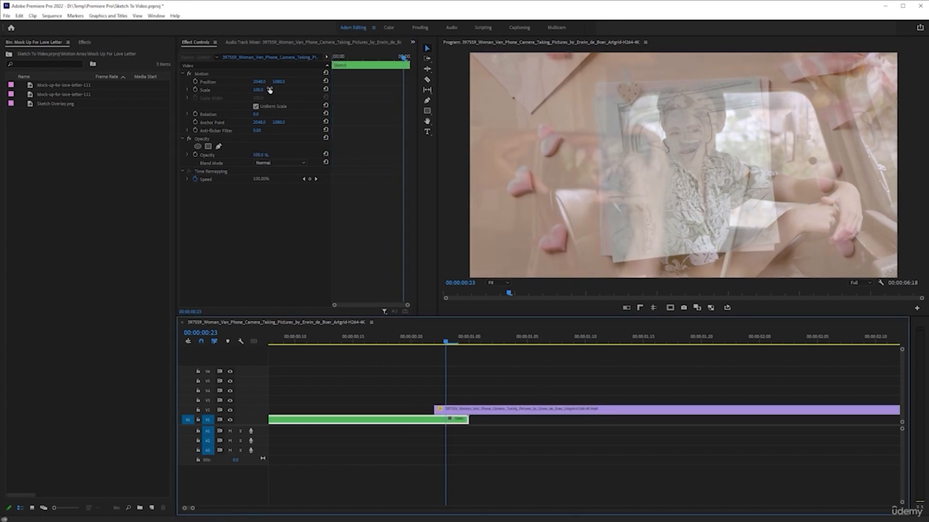
{"action": "left_click_drag", "start_coordinate": [278, 82], "coordinate": [233, 83]}
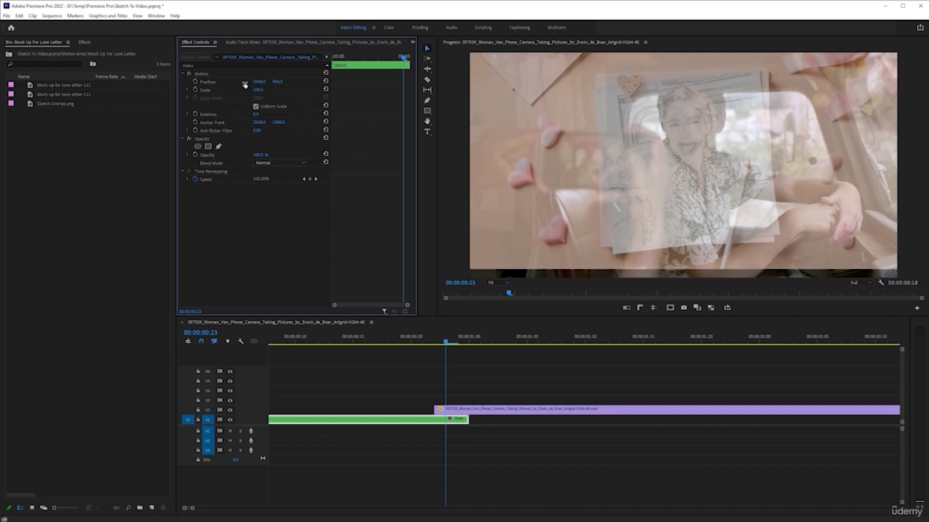
{"action": "left_click", "coordinate": [500, 410]}
{"action": "left_click", "coordinate": [259, 155]}
{"action": "type", "text": "40"}
{"action": "key", "text": "Return"}
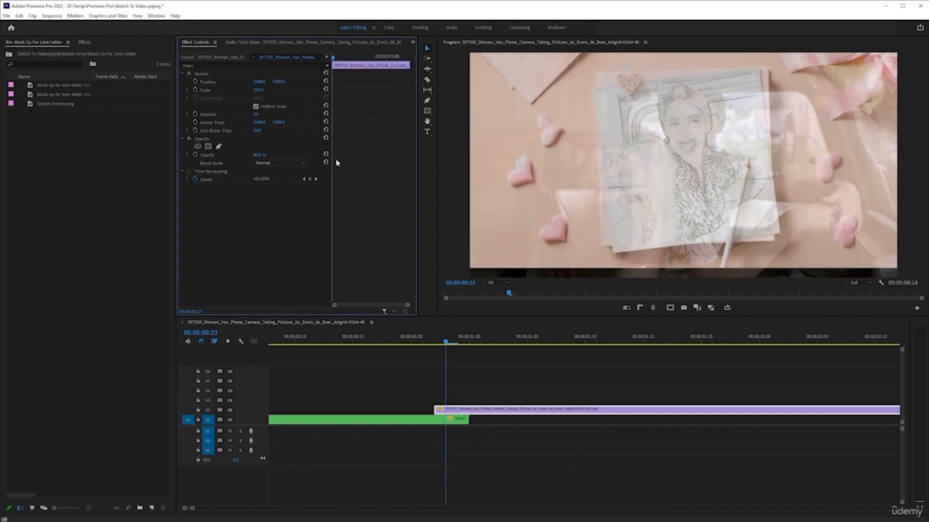
Scale the Sketch nest to about 125% and rotate it to about 10° to line the drawing up with the woman
{"action": "left_click", "coordinate": [437, 421]}
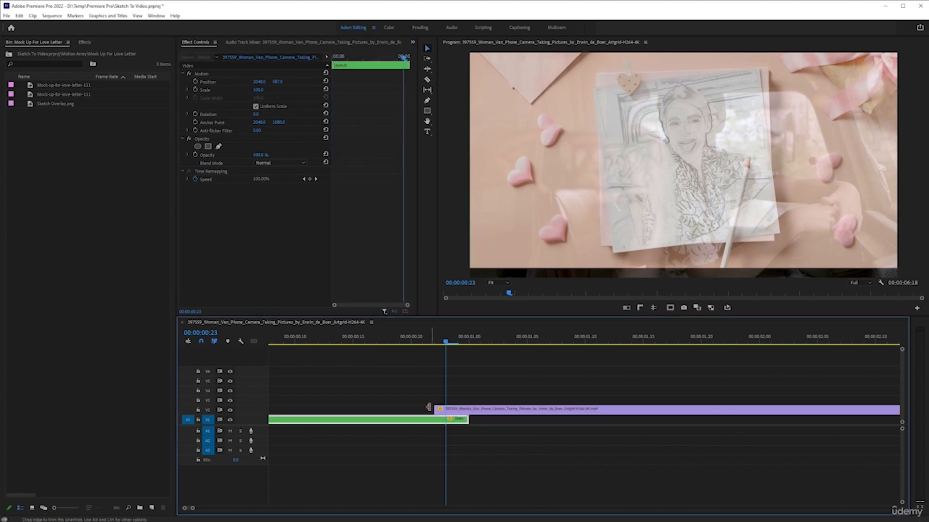
{"action": "left_click_drag", "start_coordinate": [256, 93], "coordinate": [276, 95]}
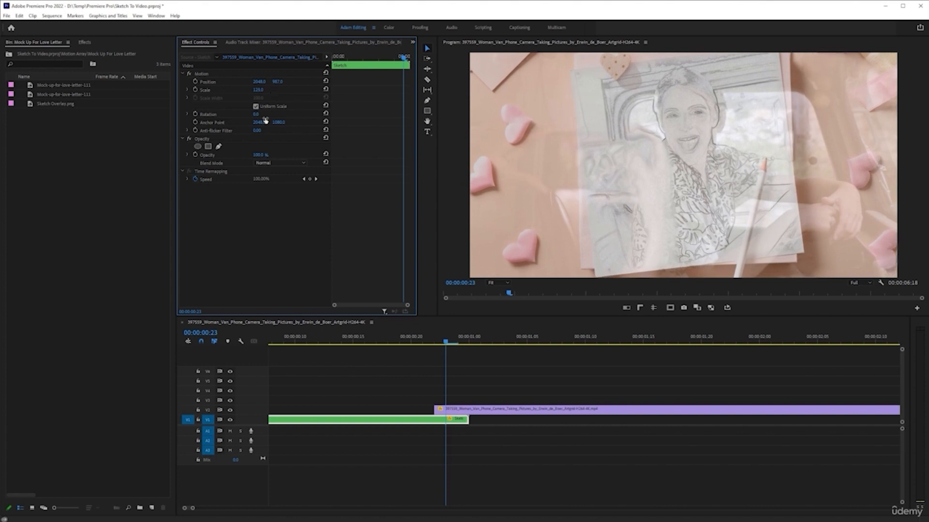
{"action": "mouse_move", "coordinate": [259, 116]}
{"action": "left_mouse_down"}
{"action": "mouse_move", "coordinate": [296, 122]}
{"action": "mouse_move", "coordinate": [282, 122]}
{"action": "left_mouse_up"}
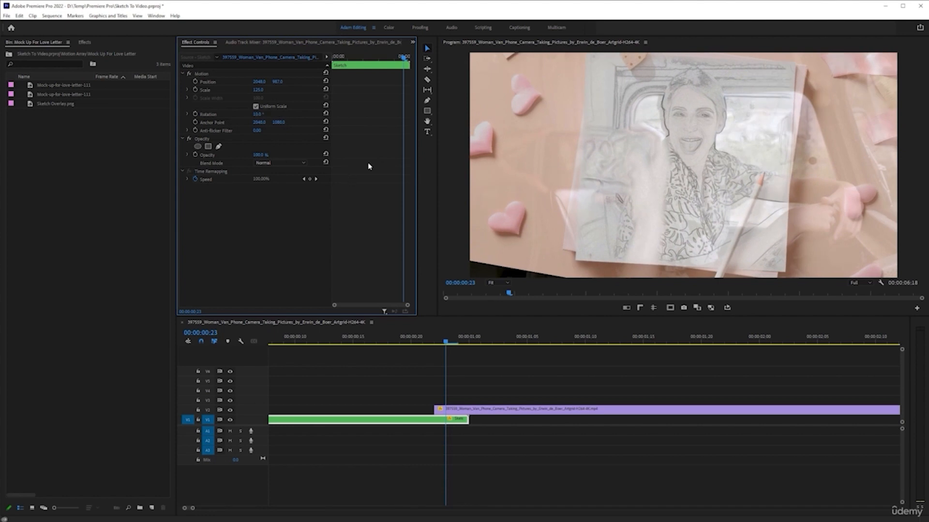
Restore the woman-in-van clip's opacity to 100% and play back the cut from the sketch to check the alignment
{"action": "left_click", "coordinate": [410, 340]}
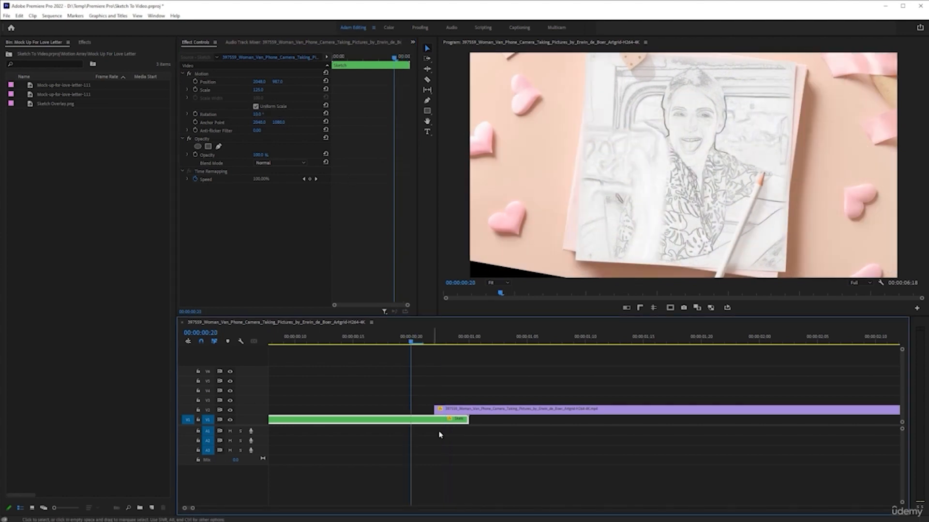
{"action": "key", "text": "space"}
{"action": "key", "text": "space"}
{"action": "left_click", "coordinate": [399, 351]}
{"action": "left_click", "coordinate": [464, 410]}
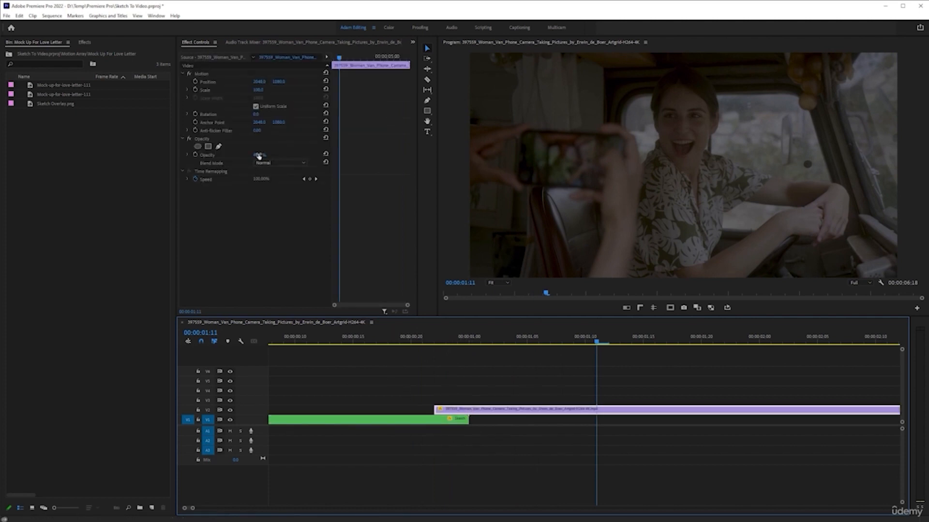
{"action": "left_click_drag", "start_coordinate": [259, 155], "coordinate": [271, 155]}
{"action": "left_click", "coordinate": [388, 340]}
{"action": "key", "text": "space"}
{"action": "left_click", "coordinate": [342, 338]}
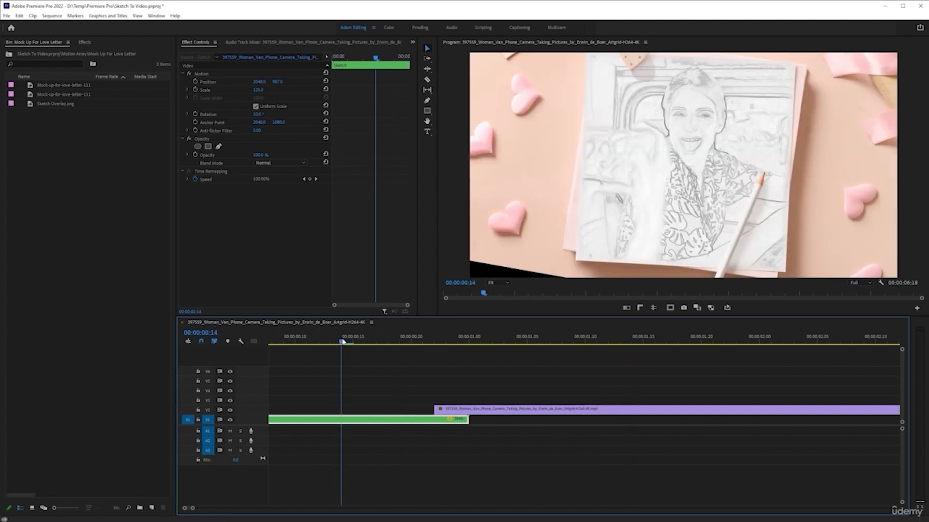
Enable Position, Scale and Rotation keyframes on the Sketch nest at 00:00:00:22, where the woman-in-van clip begins
{"action": "key", "text": "minus"}
{"action": "key", "text": "minus"}
{"action": "left_click_drag", "start_coordinate": [341, 345], "coordinate": [270, 344]}
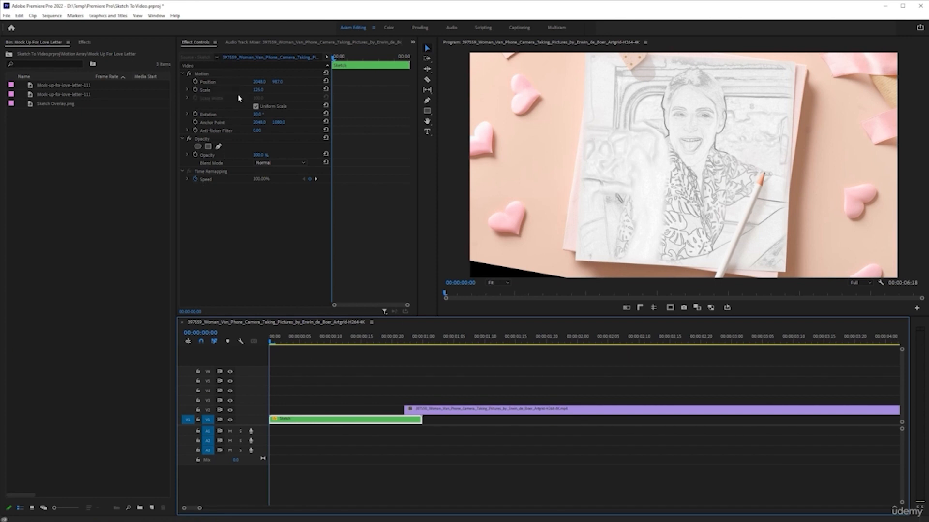
{"action": "left_click", "coordinate": [367, 339]}
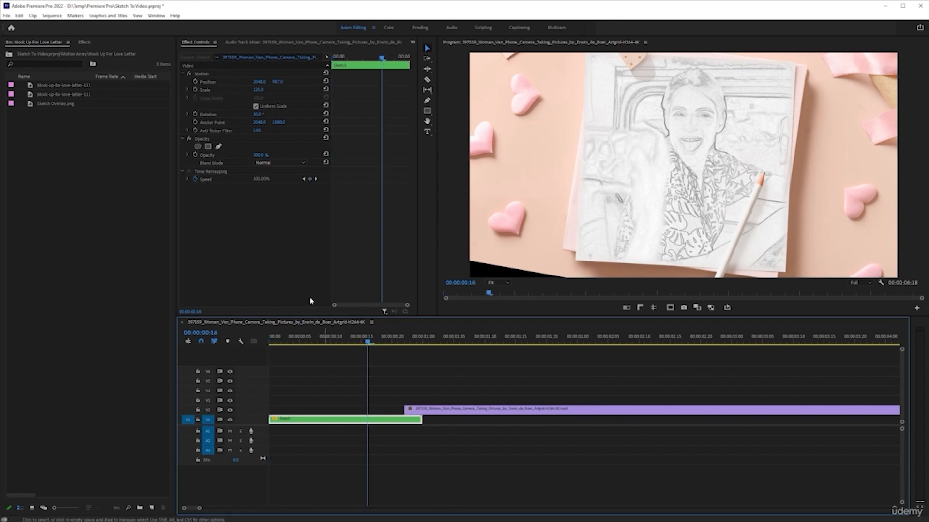
{"action": "left_click", "coordinate": [404, 340]}
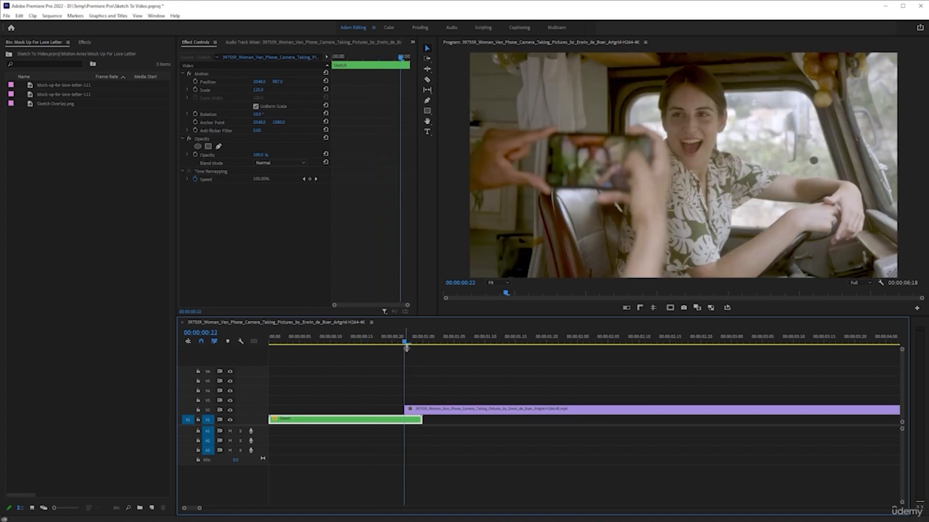
{"action": "left_click", "coordinate": [195, 81]}
{"action": "left_click", "coordinate": [195, 89]}
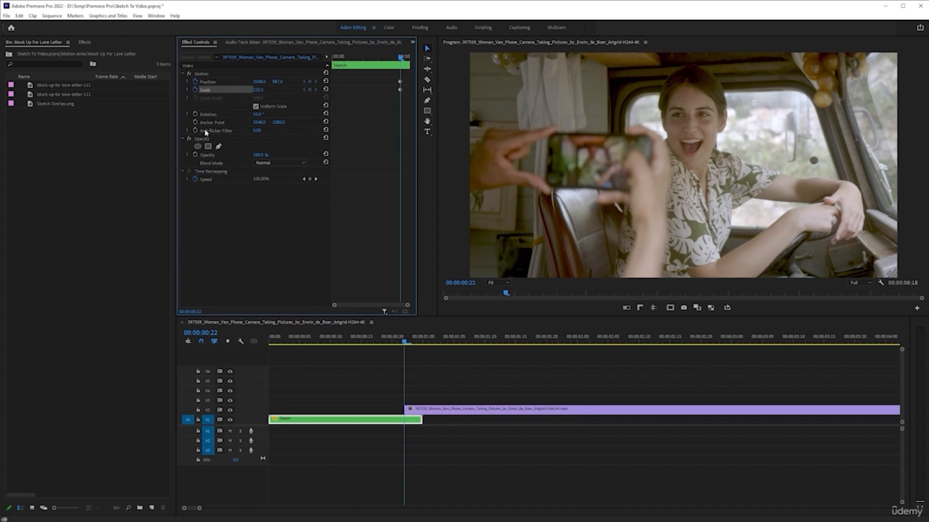
{"action": "left_click", "coordinate": [195, 114]}
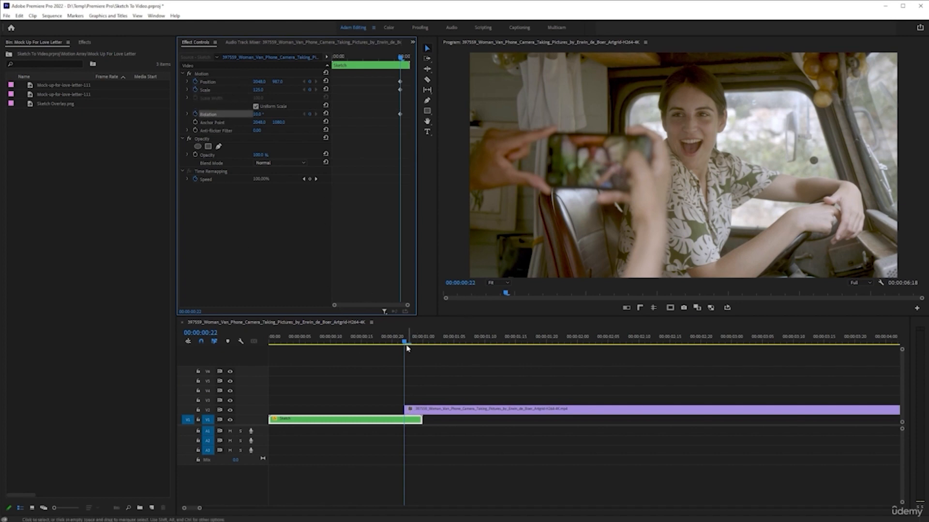
Reset the Sketch nest's Position, Scale and Rotation to their defaults at 00:00:00:06 to add the starting keyframes
{"action": "left_click_drag", "start_coordinate": [404, 343], "coordinate": [306, 344]}
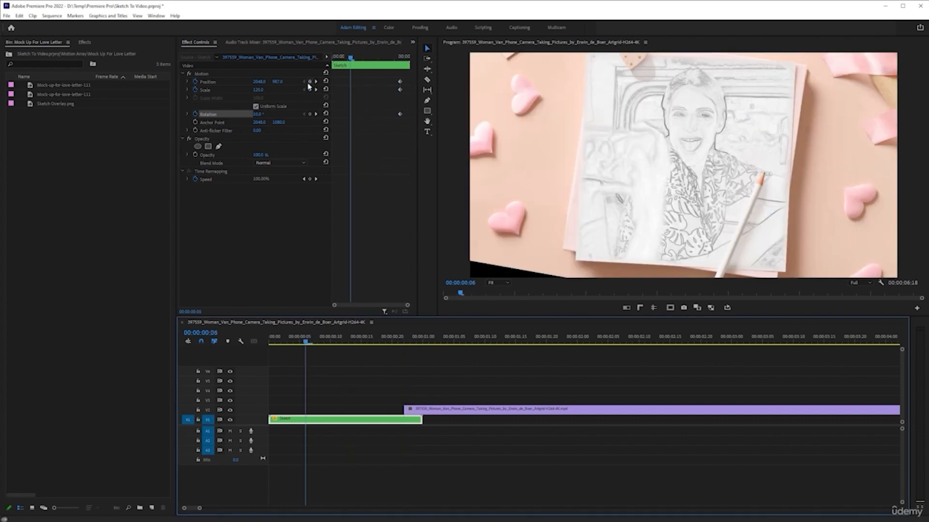
{"action": "left_click", "coordinate": [326, 81]}
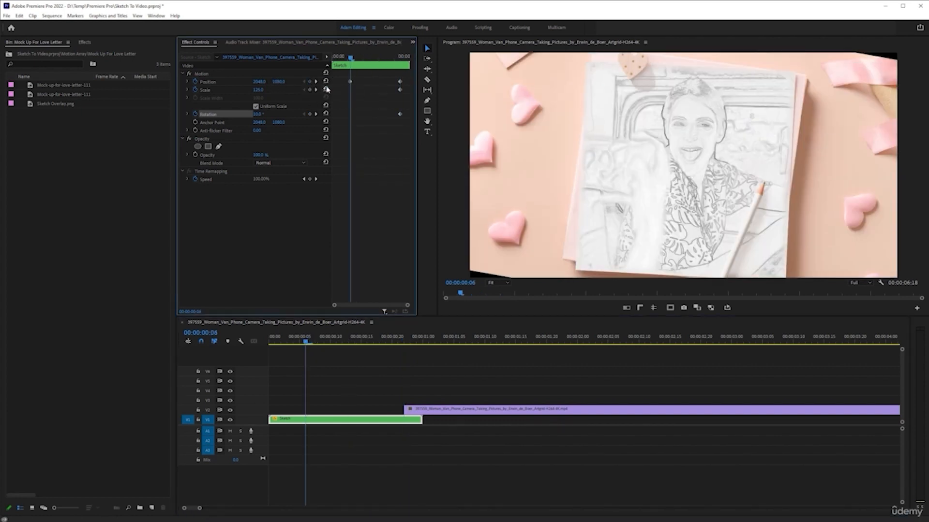
{"action": "left_click", "coordinate": [325, 90]}
{"action": "left_click", "coordinate": [325, 115]}
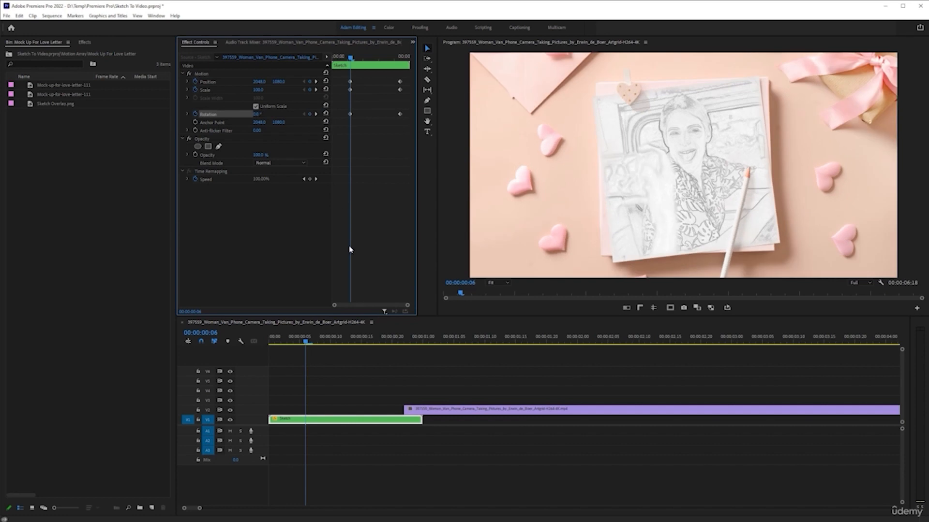
Apply Ease Out to the Sketch nest's first Position, Scale and Rotation keyframes and Ease In to the final ones
{"action": "right_click", "coordinate": [350, 114]}
{"action": "mouse_move", "coordinate": [393, 177]}
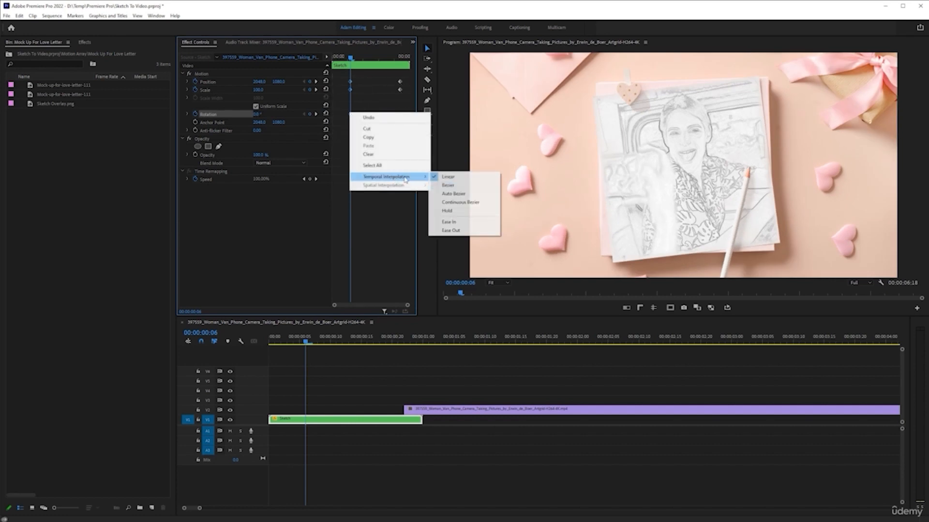
{"action": "left_click", "coordinate": [473, 233]}
{"action": "left_click_drag", "start_coordinate": [373, 74], "coordinate": [409, 132]}
{"action": "right_click", "coordinate": [401, 117]}
{"action": "mouse_move", "coordinate": [460, 184]}
{"action": "left_click", "coordinate": [505, 224]}
Play back the eased Sketch zoom and rotation into the woman-in-van clip from the start of the sequence
{"action": "left_click_drag", "start_coordinate": [290, 343], "coordinate": [253, 340]}
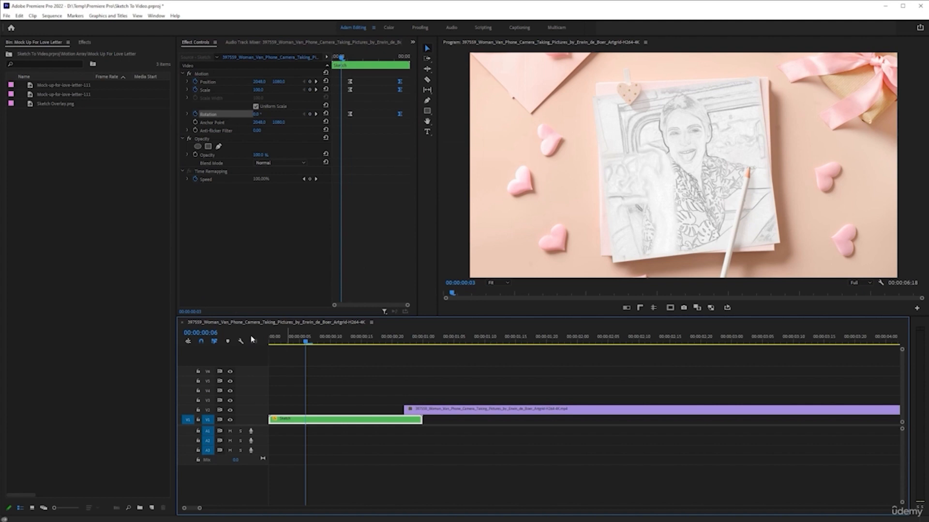
{"action": "key", "text": "space"}
{"action": "key", "text": "space"}
{"action": "left_click_drag", "start_coordinate": [392, 337], "coordinate": [1, 331]}
Move the woman-in-van clip up to V3 and duplicate the Sketch nest from V1 onto V2
{"action": "mouse_move", "coordinate": [271, 343]}
{"action": "left_mouse_down"}
{"action": "mouse_move", "coordinate": [354, 342]}
{"action": "mouse_move", "coordinate": [425, 363]}
{"action": "mouse_move", "coordinate": [274, 357]}
{"action": "left_mouse_up"}
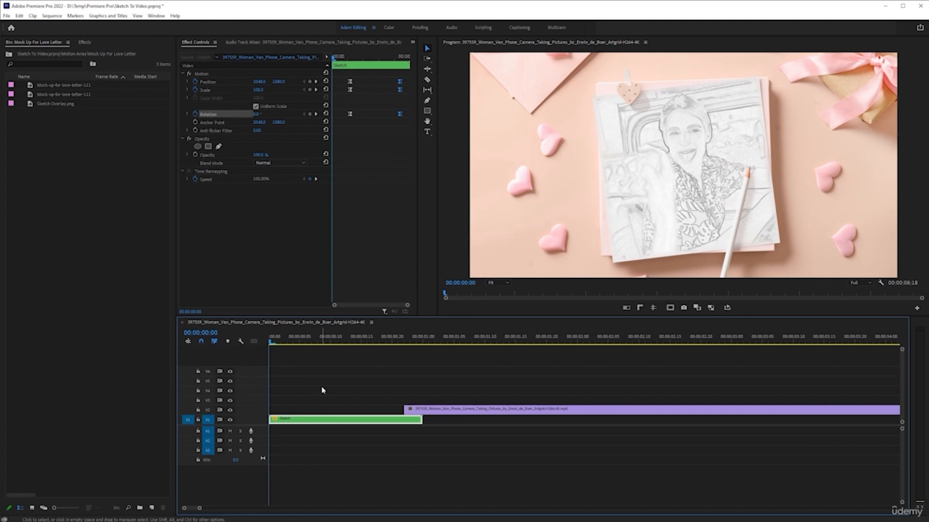
{"action": "left_click_drag", "start_coordinate": [436, 412], "coordinate": [436, 403]}
{"action": "left_click_drag", "start_coordinate": [324, 420], "coordinate": [328, 412]}
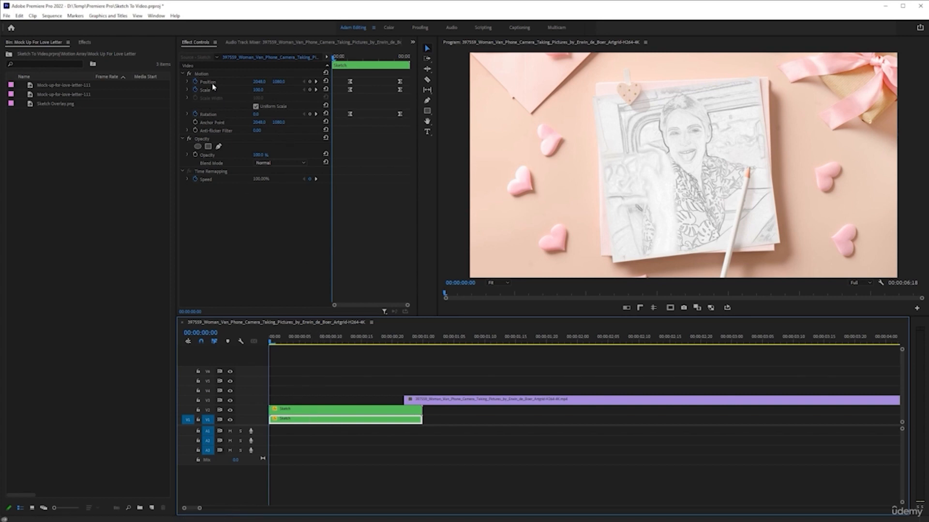
Remove all Position, Scale and Rotation keyframes from the lower Sketch copy on V1
{"action": "left_click", "coordinate": [195, 82]}
{"action": "key", "text": "Return"}
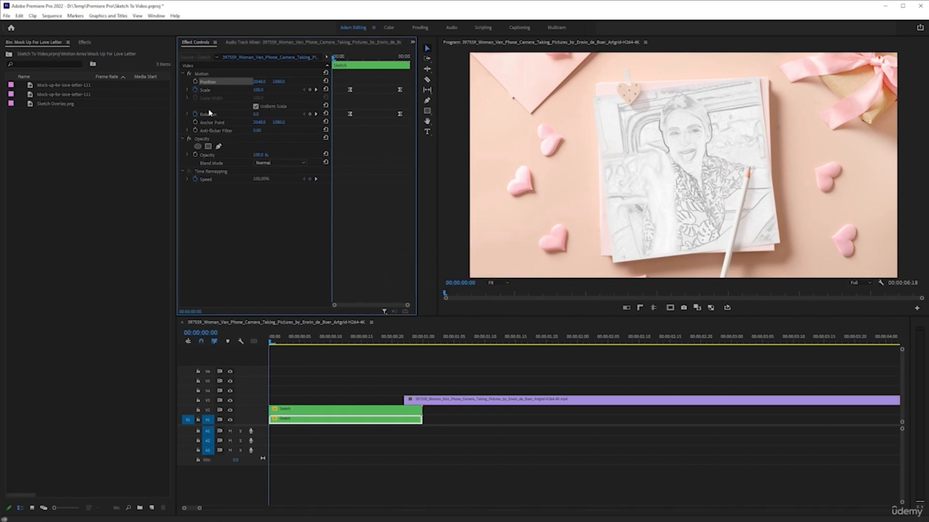
{"action": "left_click", "coordinate": [196, 90]}
{"action": "key", "text": "Return"}
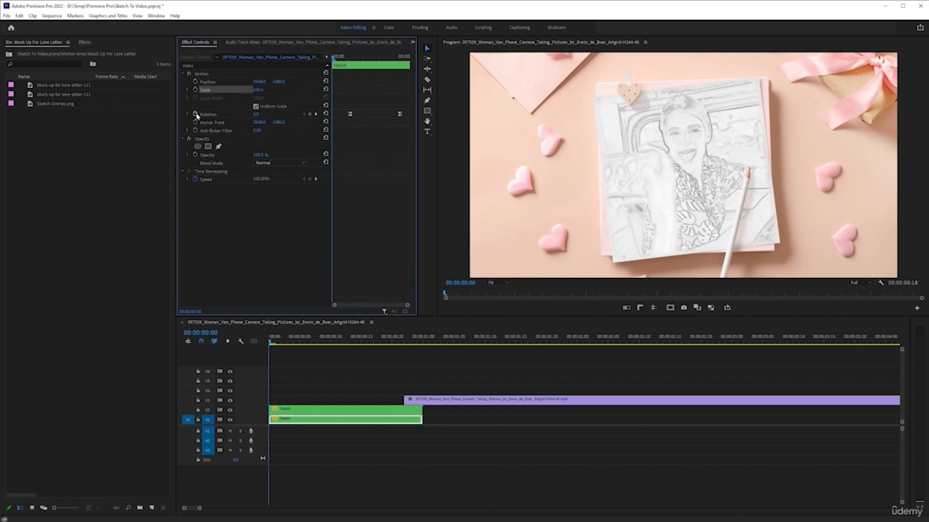
{"action": "left_click", "coordinate": [196, 114]}
{"action": "key", "text": "Return"}
Toggle the animated Sketch copy on V2 to compare it with the static one, leave it disabled and return to the sequence start
{"action": "left_click_drag", "start_coordinate": [271, 345], "coordinate": [393, 345]}
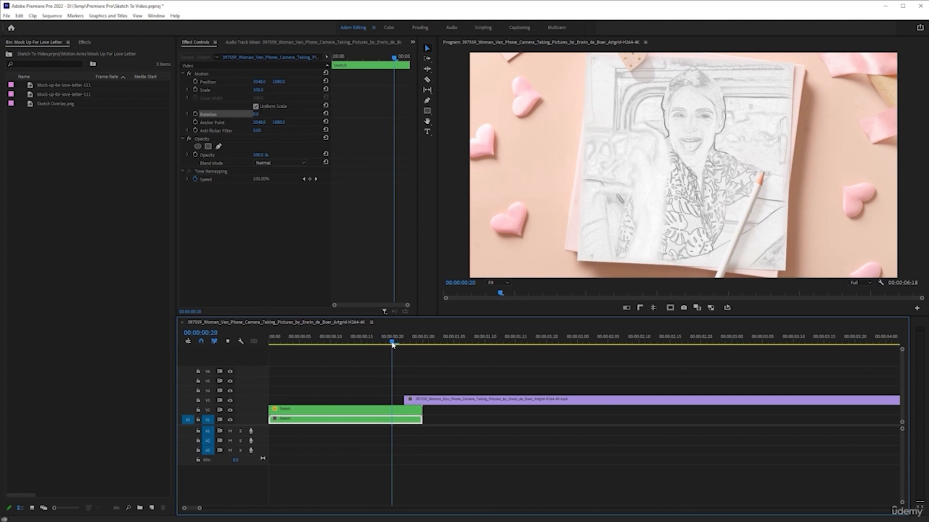
{"action": "left_click", "coordinate": [377, 412]}
{"action": "key", "text": "shift+e"}
{"action": "key", "text": "shift+e"}
{"action": "key", "text": "shift+e"}
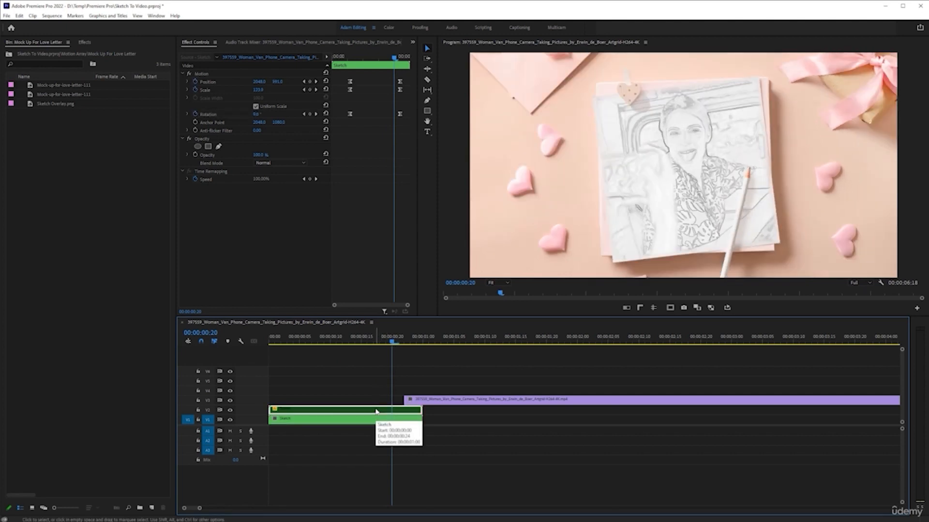
{"action": "key", "text": "Home"}
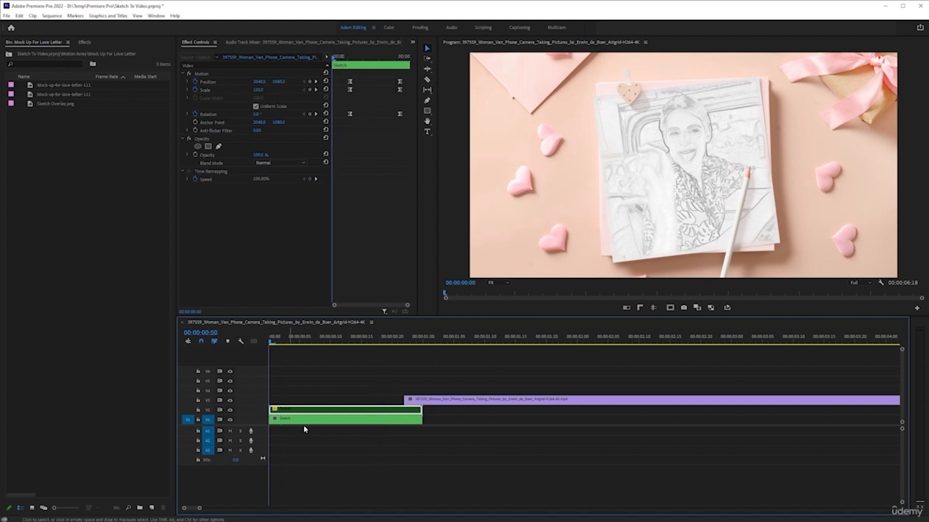
Re-enable the animated Sketch copy on V2, play the sequence and return to the start of the woman-in-van clip
{"action": "key", "text": "shift+e"}
{"action": "key", "text": "space"}
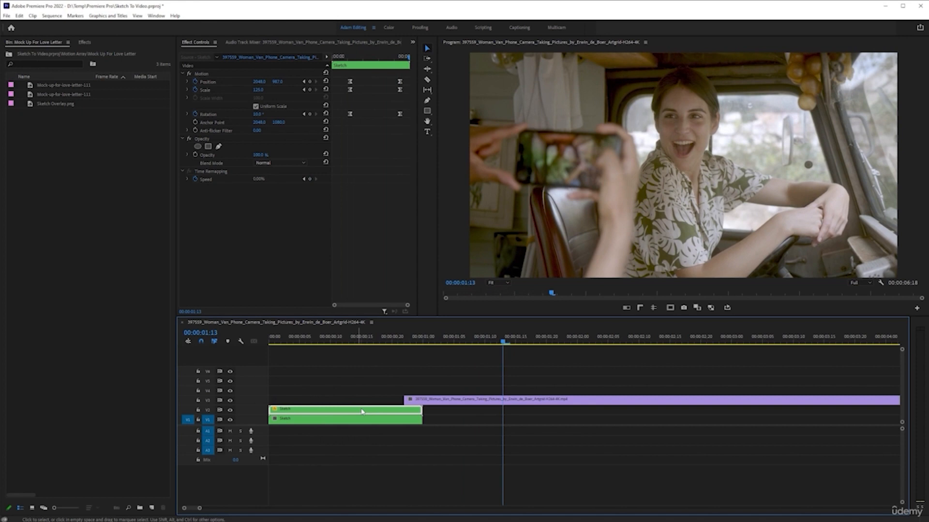
{"action": "key", "text": "minus"}
{"action": "key", "text": "minus"}
{"action": "left_click", "coordinate": [334, 341]}
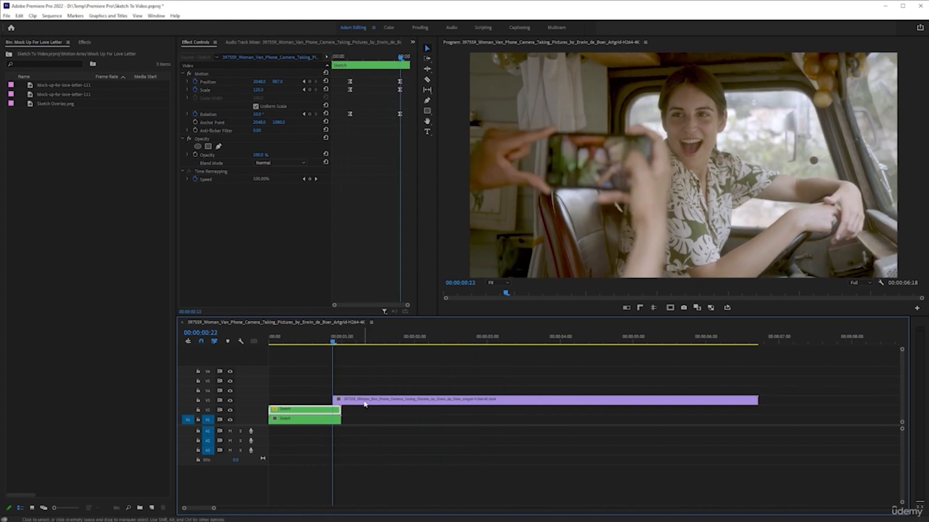
Look inside the Sketch nest and try to extend the Sketch clip past its end in the main sequence
{"action": "left_click_drag", "start_coordinate": [367, 403], "coordinate": [394, 468]}
{"action": "double_click", "coordinate": [311, 411]}
{"action": "left_click_drag", "start_coordinate": [437, 420], "coordinate": [907, 420]}
{"action": "left_click_drag", "start_coordinate": [476, 420], "coordinate": [477, 420]}
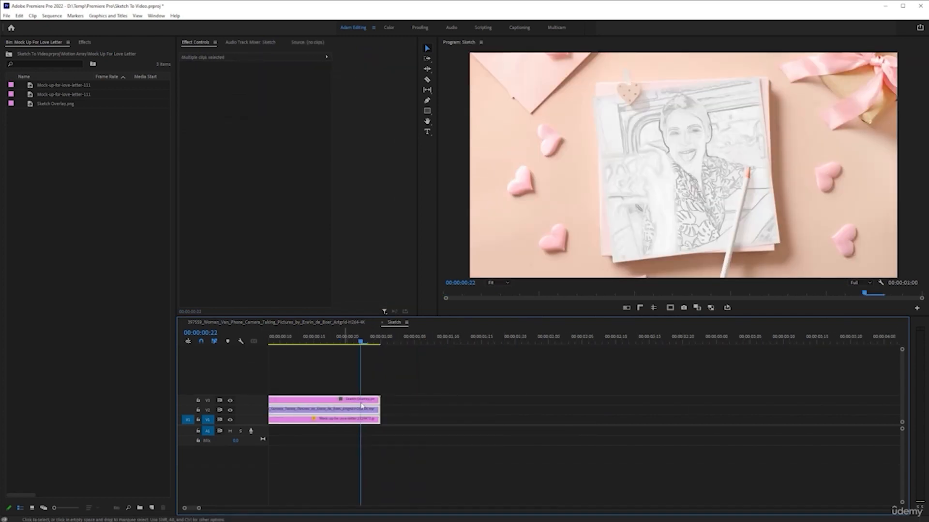
{"action": "left_click", "coordinate": [344, 322]}
{"action": "left_click_drag", "start_coordinate": [343, 412], "coordinate": [397, 423]}
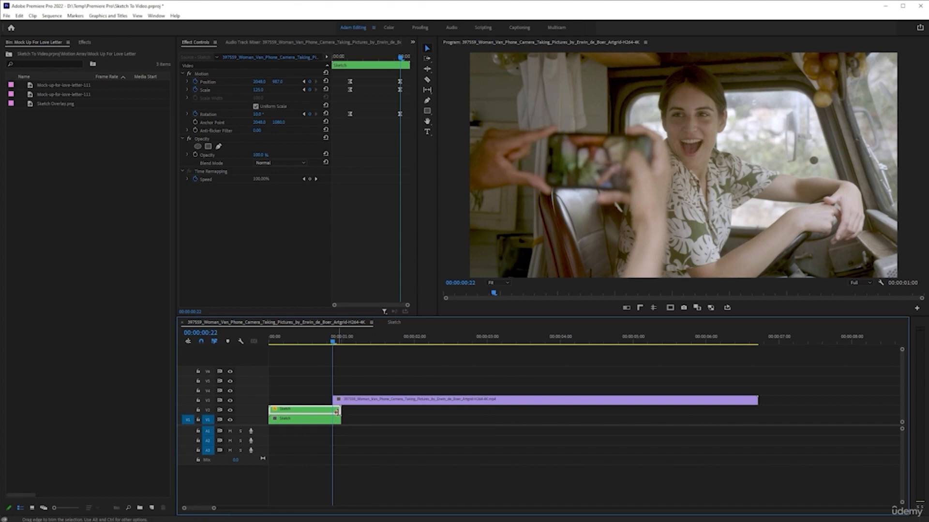
Extend all three layers inside the Sketch nest to a duration of 00:00:02:21 and save the project
{"action": "double_click", "coordinate": [307, 412]}
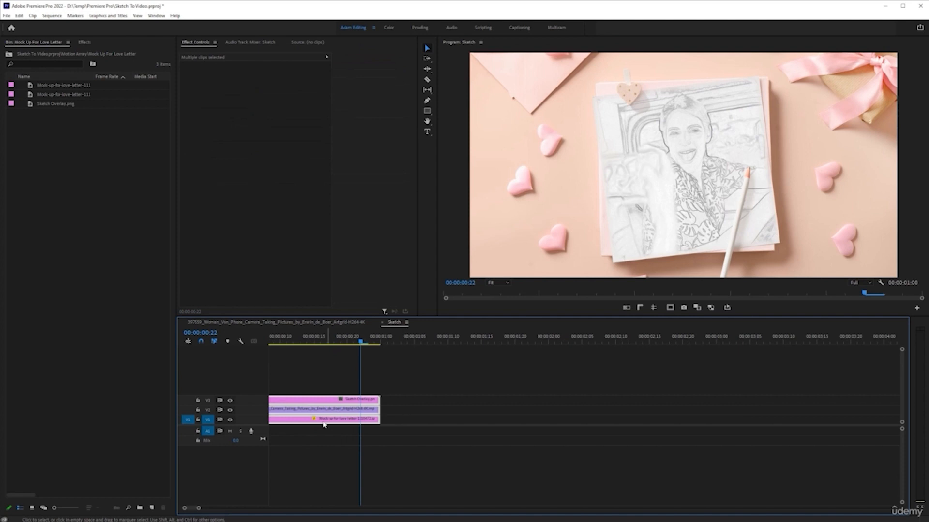
{"action": "left_click_drag", "start_coordinate": [324, 368], "coordinate": [358, 436]}
{"action": "left_click", "coordinate": [406, 411]}
{"action": "mouse_move", "coordinate": [400, 387]}
{"action": "left_mouse_down"}
{"action": "mouse_move", "coordinate": [376, 398]}
{"action": "mouse_move", "coordinate": [379, 420]}
{"action": "mouse_move", "coordinate": [462, 417]}
{"action": "left_mouse_up"}
{"action": "left_click", "coordinate": [419, 388]}
{"action": "key", "text": "ctrl+z"}
{"action": "left_click_drag", "start_coordinate": [423, 367], "coordinate": [271, 472]}
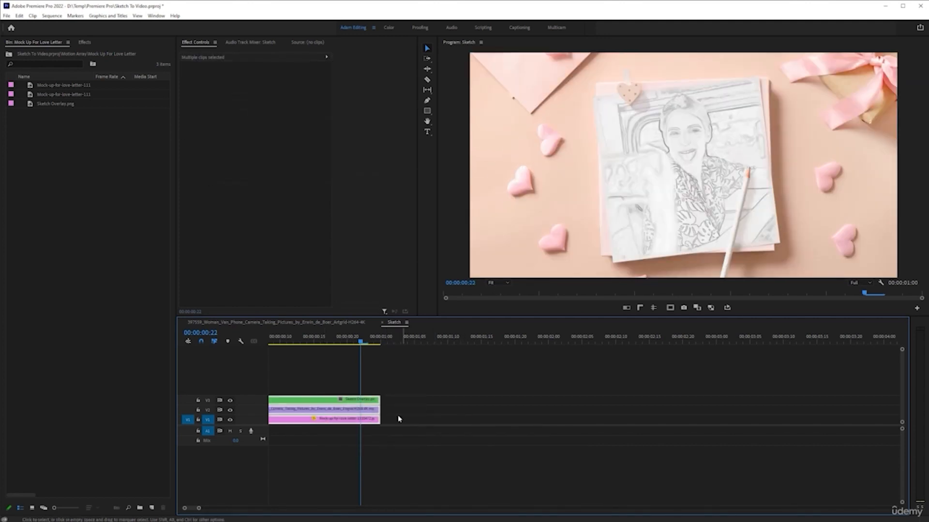
{"action": "left_click_drag", "start_coordinate": [380, 419], "coordinate": [689, 417]}
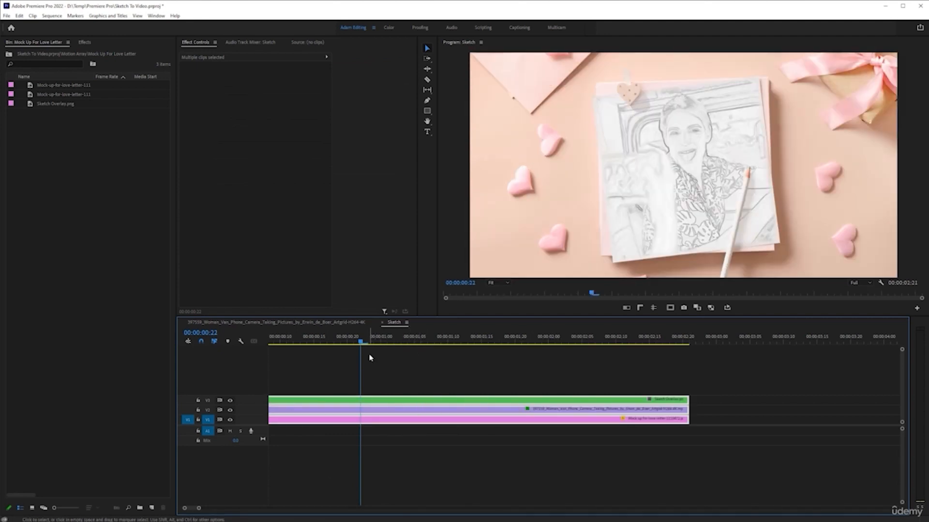
{"action": "key", "text": "ctrl+s"}
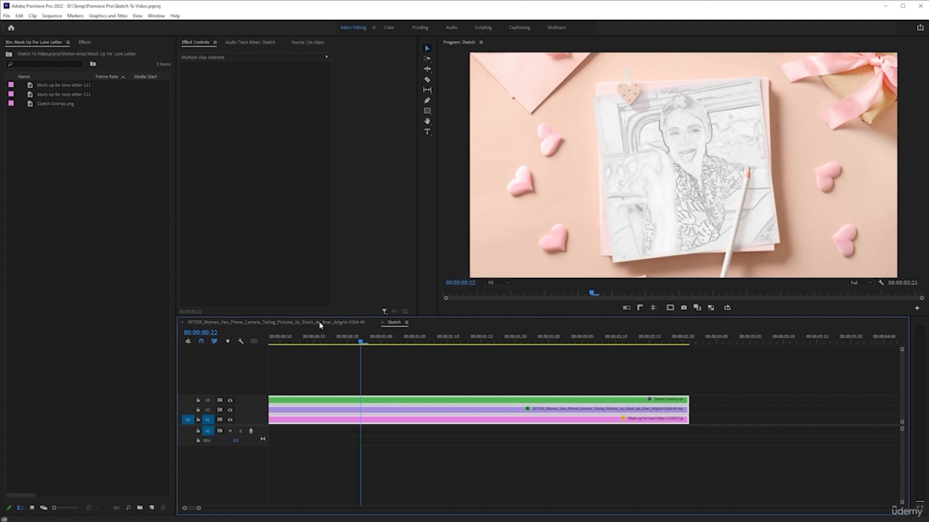
Extend both Sketch clips in the main sequence to the nest's full length and move the woman-in-van clip to start at 00:00:02:10
{"action": "left_click", "coordinate": [321, 322]}
{"action": "mouse_move", "coordinate": [356, 412]}
{"action": "left_mouse_down"}
{"action": "mouse_move", "coordinate": [329, 438]}
{"action": "mouse_move", "coordinate": [415, 415]}
{"action": "mouse_move", "coordinate": [761, 410]}
{"action": "left_mouse_up"}
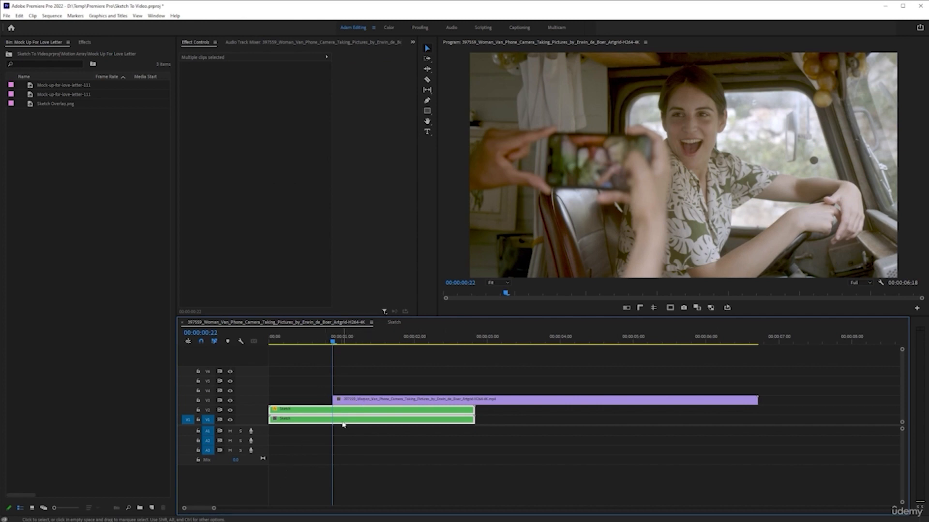
{"action": "left_click", "coordinate": [305, 392]}
{"action": "left_click", "coordinate": [310, 411]}
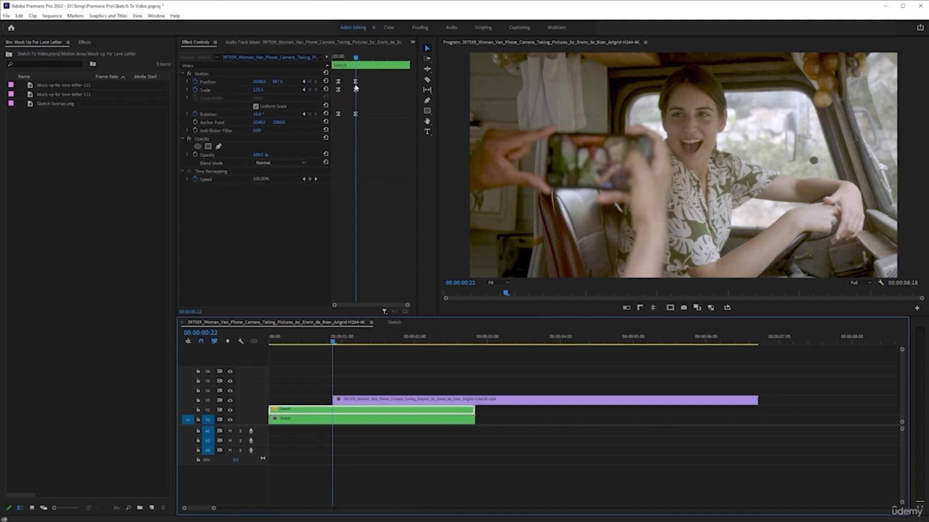
{"action": "left_click_drag", "start_coordinate": [382, 405], "coordinate": [493, 405]}
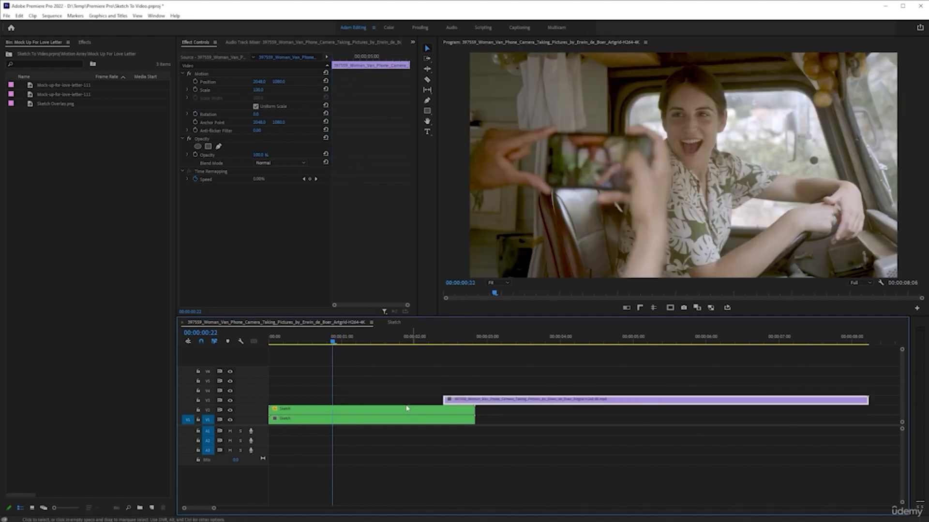
Move the V2 Sketch copy's end keyframes for Position, Scale and Rotation to 00:00:02:10 and its start keyframes to the clip's beginning
{"action": "left_click", "coordinate": [393, 410]}
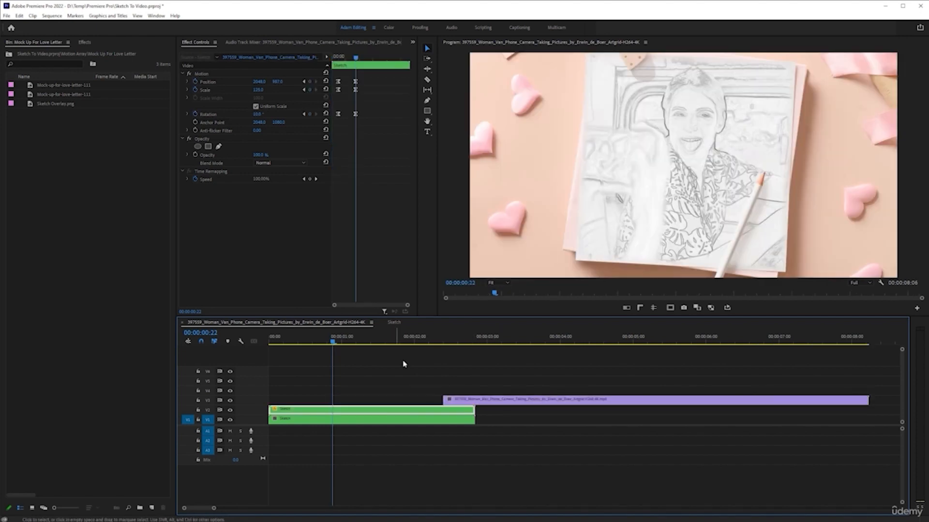
{"action": "left_click", "coordinate": [443, 342]}
{"action": "left_click_drag", "start_coordinate": [375, 79], "coordinate": [394, 115]}
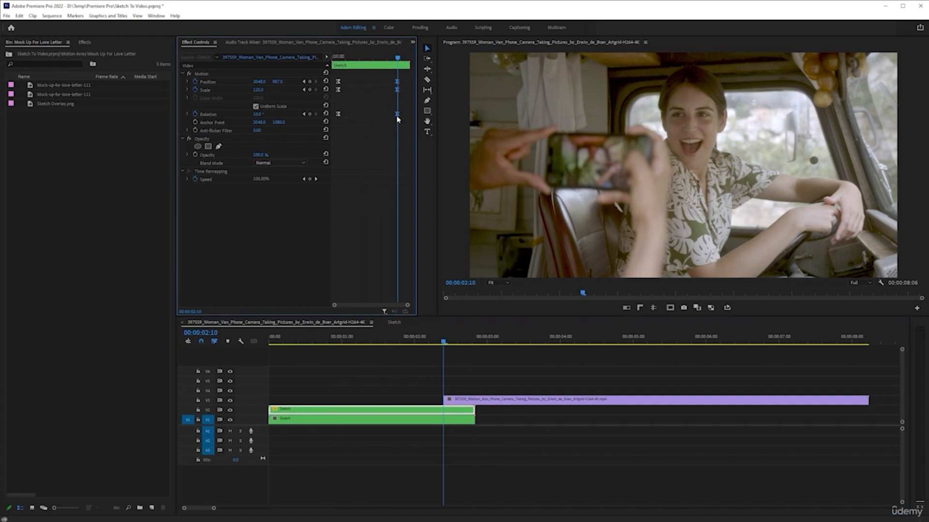
{"action": "left_click_drag", "start_coordinate": [350, 75], "coordinate": [300, 122]}
Play back the slower Sketch zoom into the woman-in-van clip and return to just before the cut
{"action": "left_click", "coordinate": [316, 342]}
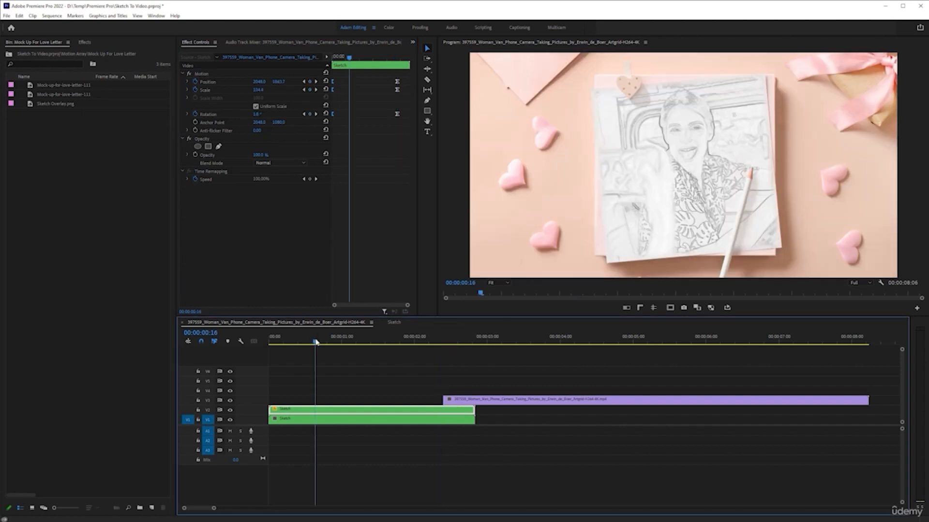
{"action": "key", "text": "space"}
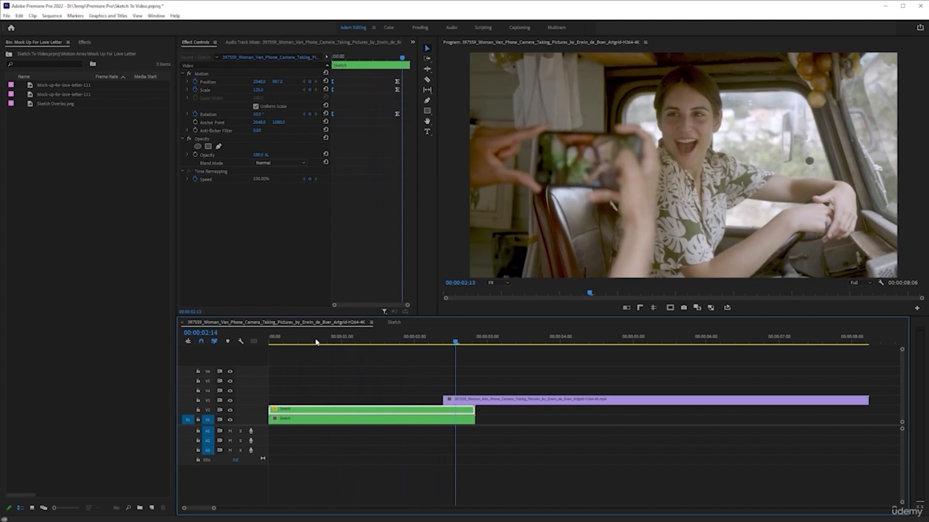
{"action": "left_click", "coordinate": [438, 338]}
{"action": "key", "text": "minus"}
{"action": "key", "text": "minus"}
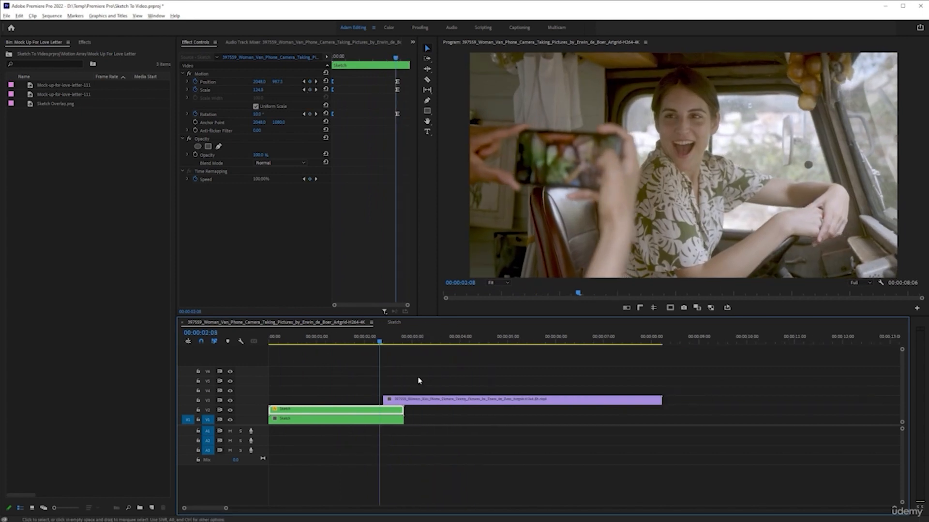
Move the woman-in-van clip further along V3 and extend all three layers inside the Sketch nest to a duration of 00:00:04:02
{"action": "left_click_drag", "start_coordinate": [399, 402], "coordinate": [504, 405]}
{"action": "mouse_move", "coordinate": [402, 398]}
{"action": "left_mouse_down"}
{"action": "mouse_move", "coordinate": [385, 419]}
{"action": "mouse_move", "coordinate": [374, 418]}
{"action": "mouse_move", "coordinate": [531, 411]}
{"action": "left_mouse_up"}
{"action": "left_click", "coordinate": [395, 404]}
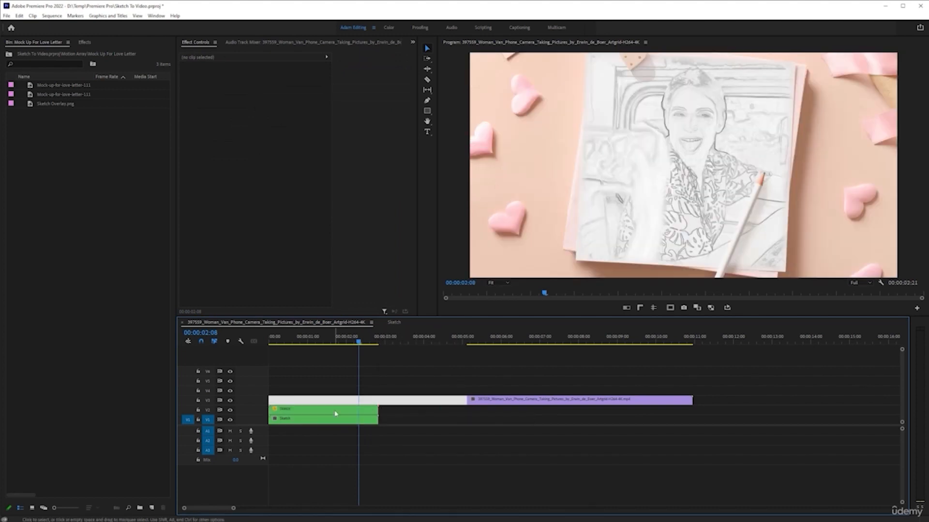
{"action": "double_click", "coordinate": [350, 413]}
{"action": "mouse_move", "coordinate": [691, 376]}
{"action": "left_mouse_down"}
{"action": "mouse_move", "coordinate": [651, 444]}
{"action": "mouse_move", "coordinate": [804, 397]}
{"action": "mouse_move", "coordinate": [895, 398]}
{"action": "left_mouse_up"}
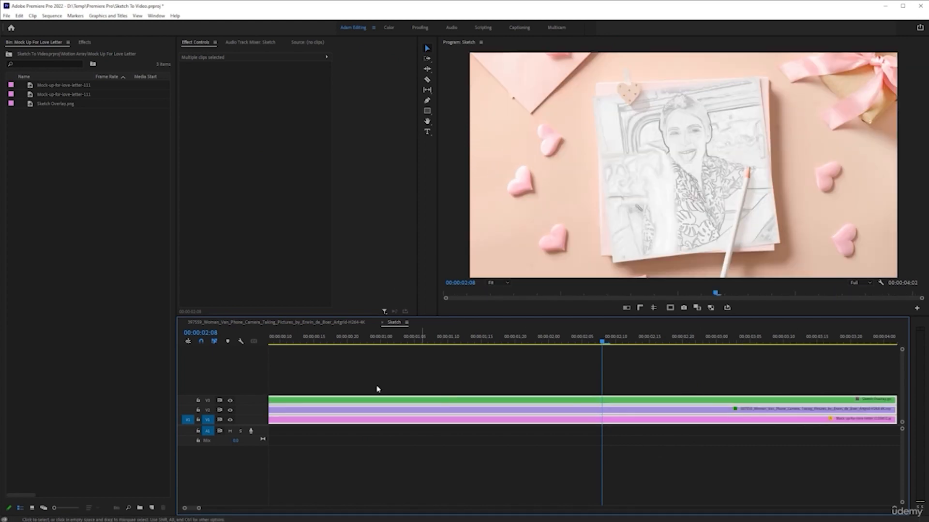
Extend both Sketch clips in the main sequence to 00:00:04:02 and snap the woman-in-van clip to their end
{"action": "left_click", "coordinate": [343, 323]}
{"action": "left_click_drag", "start_coordinate": [397, 380], "coordinate": [357, 458]}
{"action": "left_click_drag", "start_coordinate": [376, 421], "coordinate": [579, 419]}
{"action": "left_click_drag", "start_coordinate": [503, 399], "coordinate": [463, 400]}
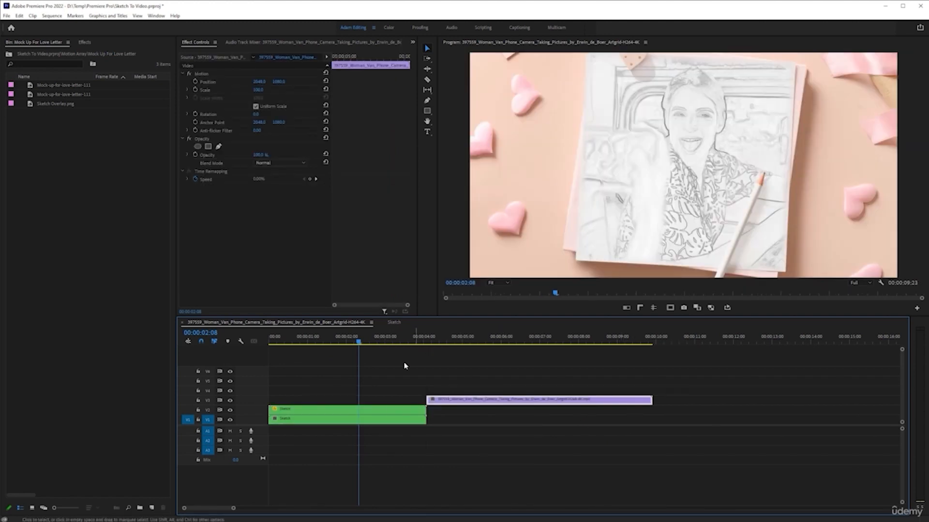
Move the V2 Sketch copy's end keyframes to the end of the clip and play the sequence from the start
{"action": "left_click", "coordinate": [386, 412]}
{"action": "left_click_drag", "start_coordinate": [361, 77], "coordinate": [410, 115]}
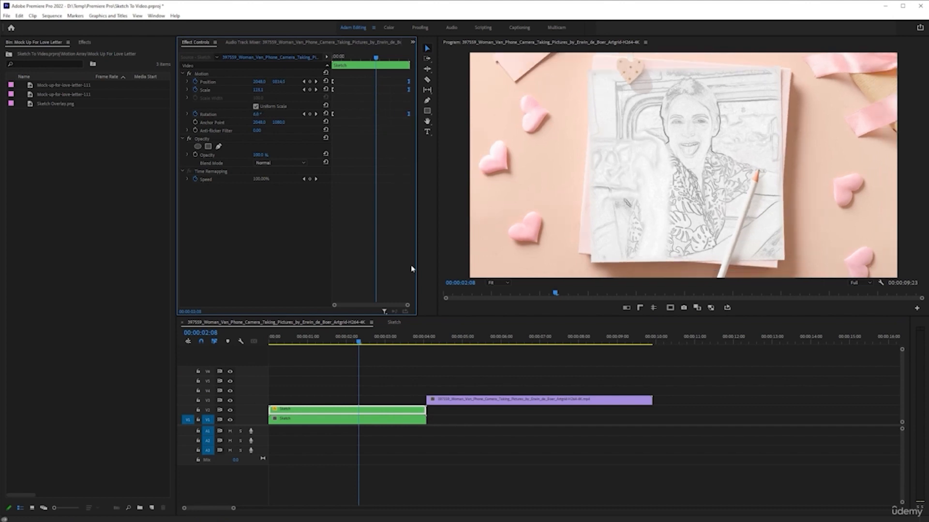
{"action": "left_click_drag", "start_coordinate": [324, 343], "coordinate": [64, 344]}
{"action": "key", "text": "space"}
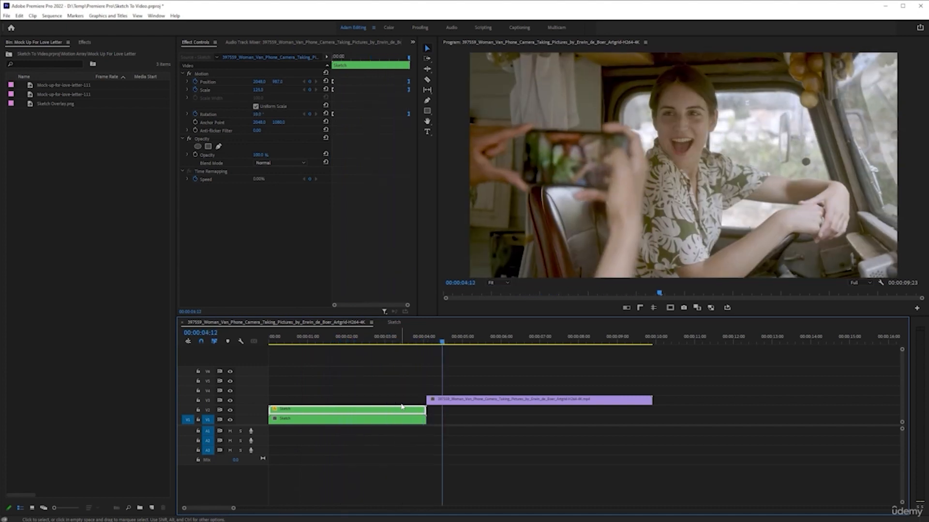
Open the Premiere Composer extension and add its Organic Light Leak 1 transition at the 00:00:04:02 cut between the Sketch and woman-in-van clips
{"action": "left_click", "coordinate": [427, 340]}
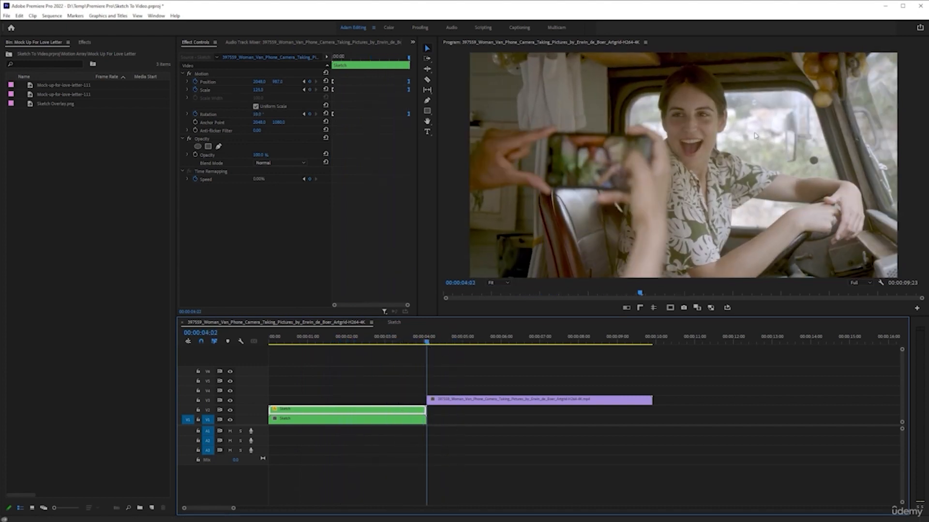
{"action": "left_click", "coordinate": [156, 16]}
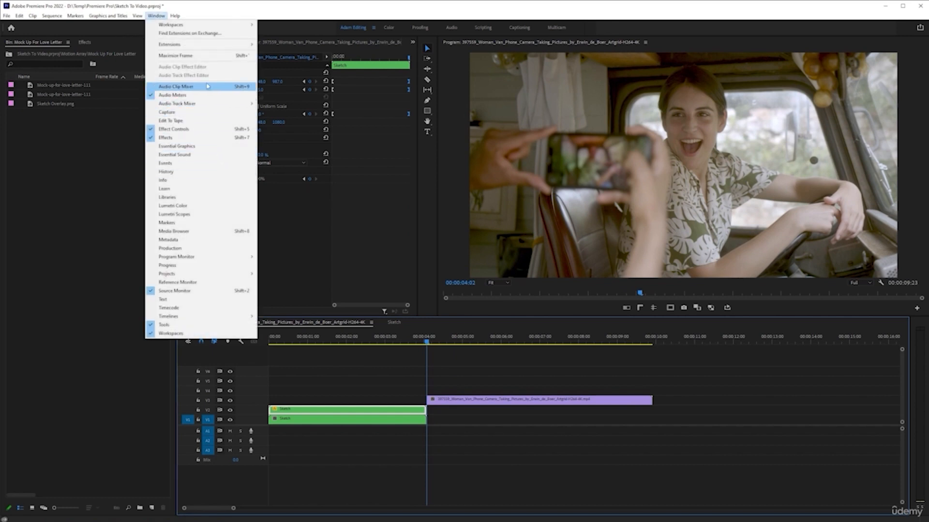
{"action": "mouse_move", "coordinate": [220, 48]}
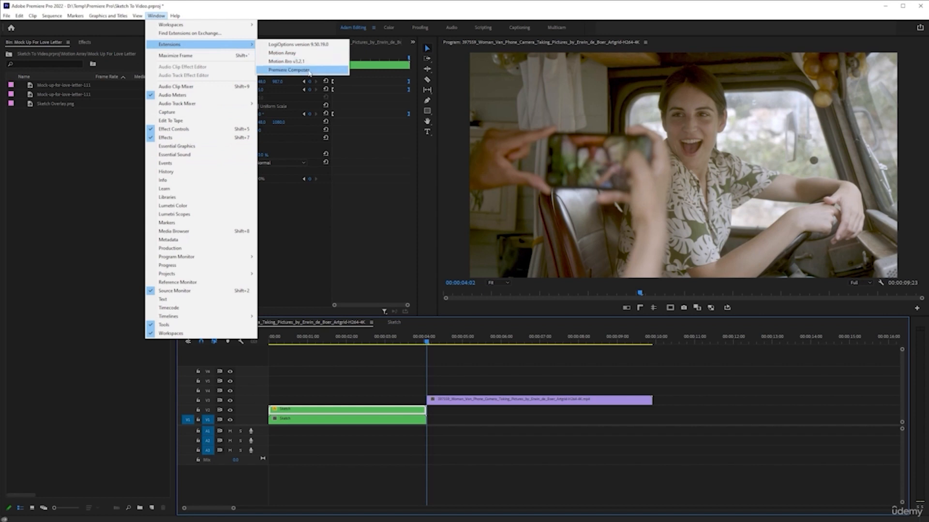
{"action": "left_click", "coordinate": [288, 70]}
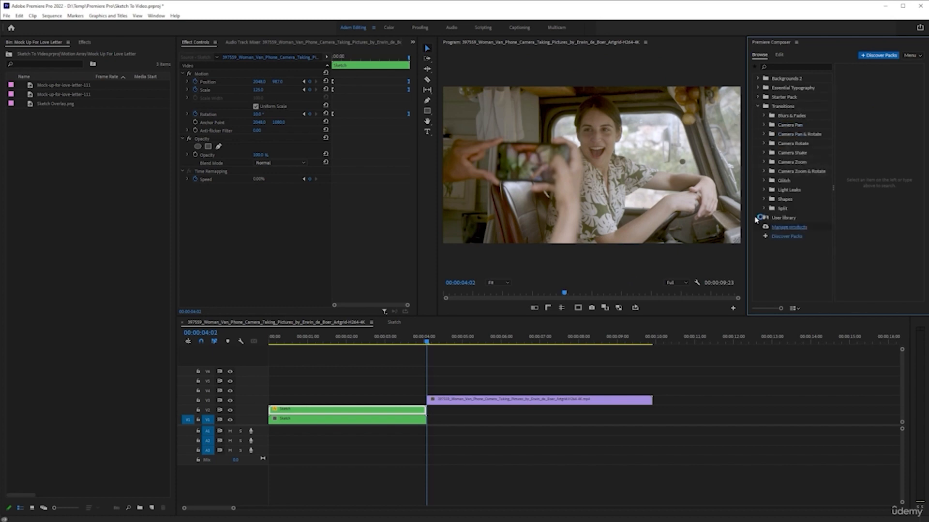
{"action": "left_click", "coordinate": [764, 190]}
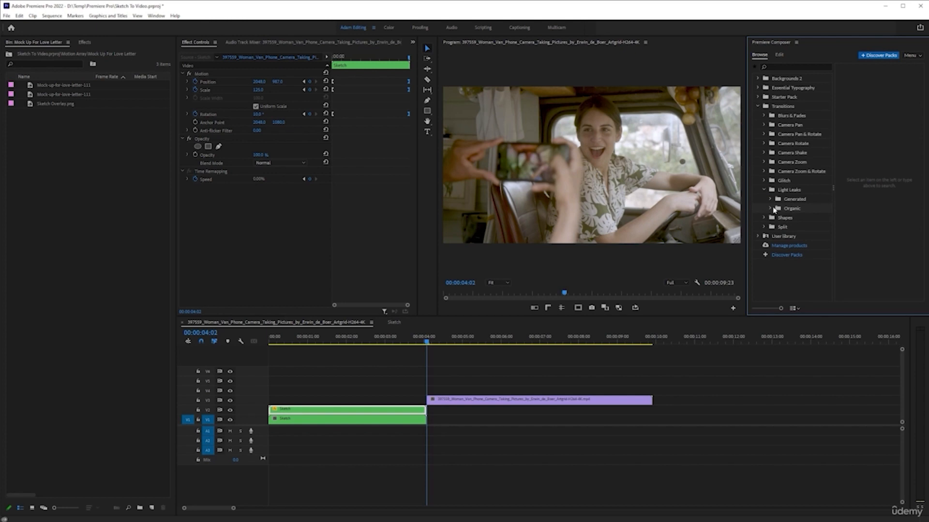
{"action": "left_click", "coordinate": [770, 209]}
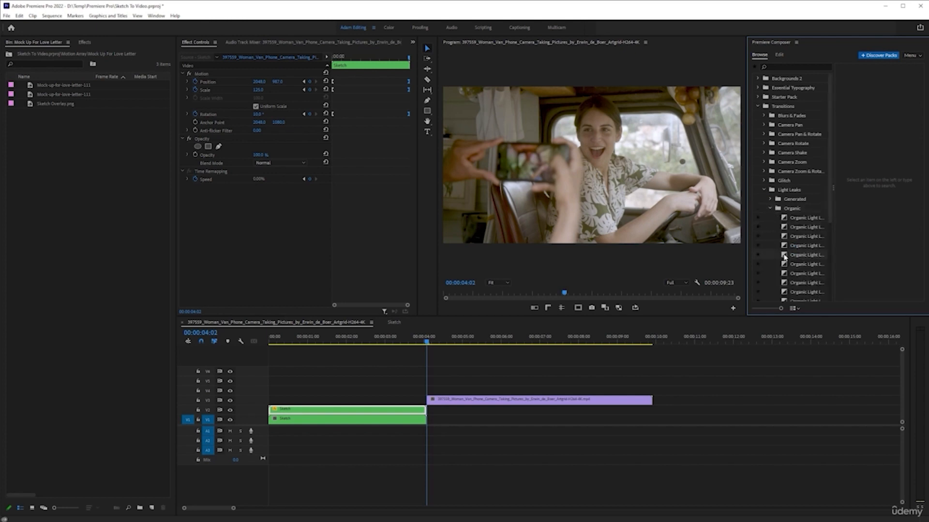
{"action": "left_click", "coordinate": [790, 212]}
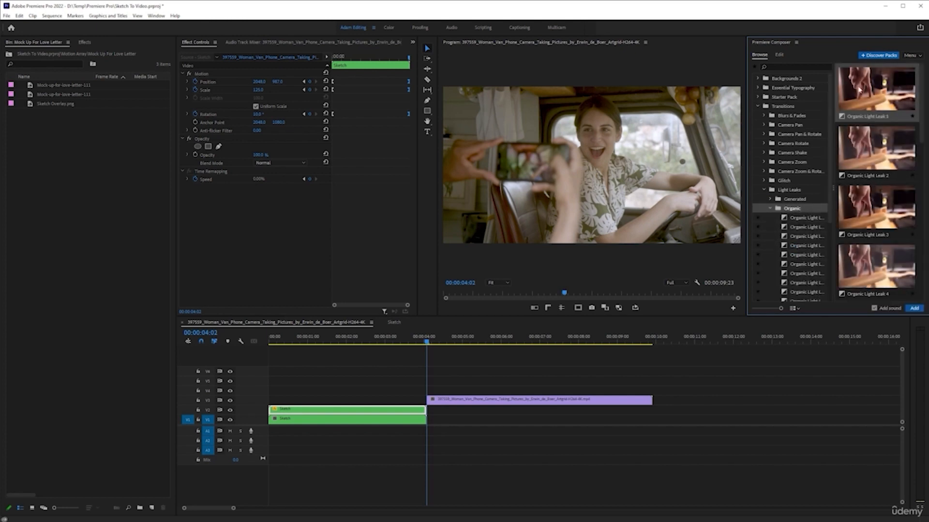
{"action": "left_click_drag", "start_coordinate": [859, 89], "coordinate": [426, 393]}
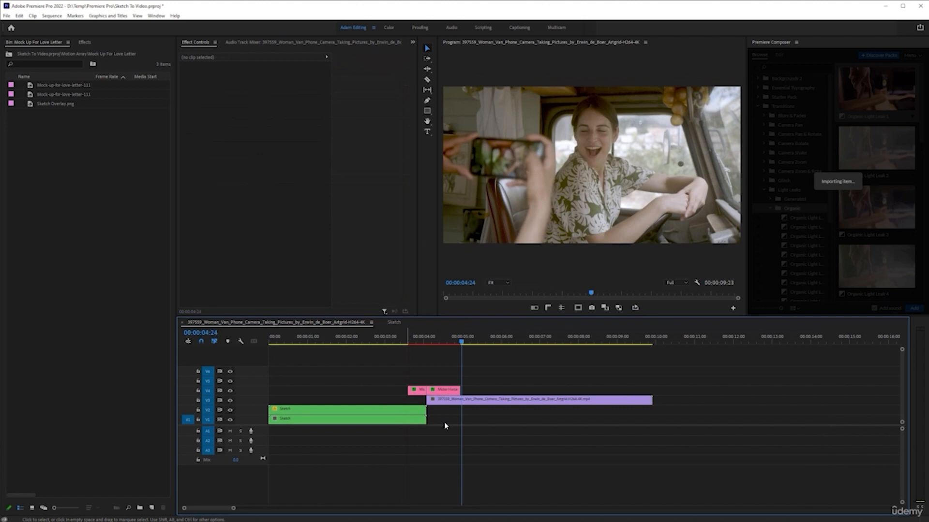
Render the sequence through the end of the woman-in-van clip and close the Premiere Composer extension
{"action": "left_click", "coordinate": [655, 341]}
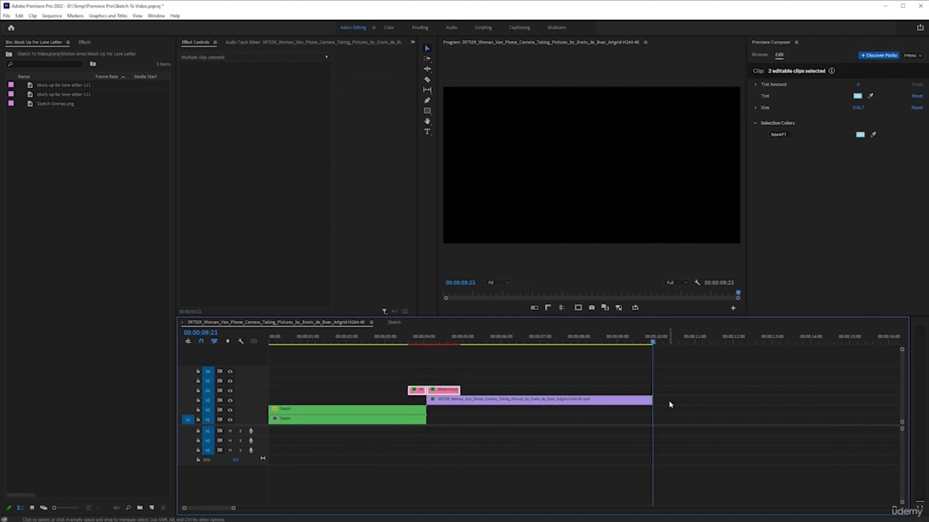
{"action": "key", "text": "Return"}
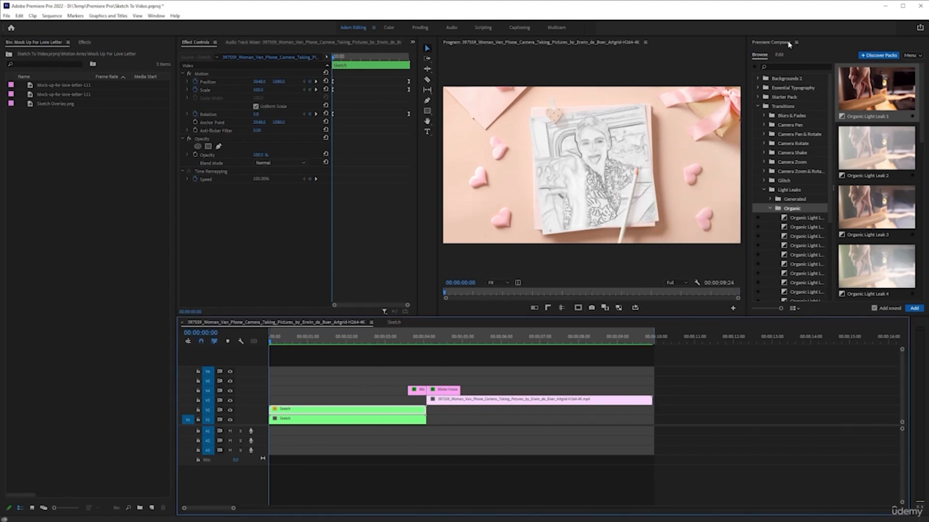
{"action": "left_click", "coordinate": [796, 43]}
{"action": "left_click", "coordinate": [815, 47]}
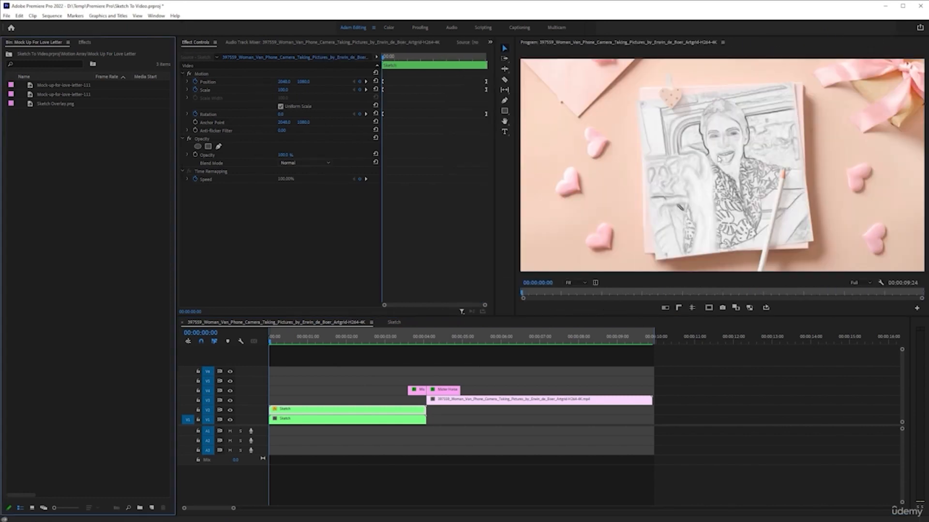
Play the rendered sketch-to-video sequence from the start in a maximized Program monitor and restore the workspace layout
{"action": "key", "text": "grave"}
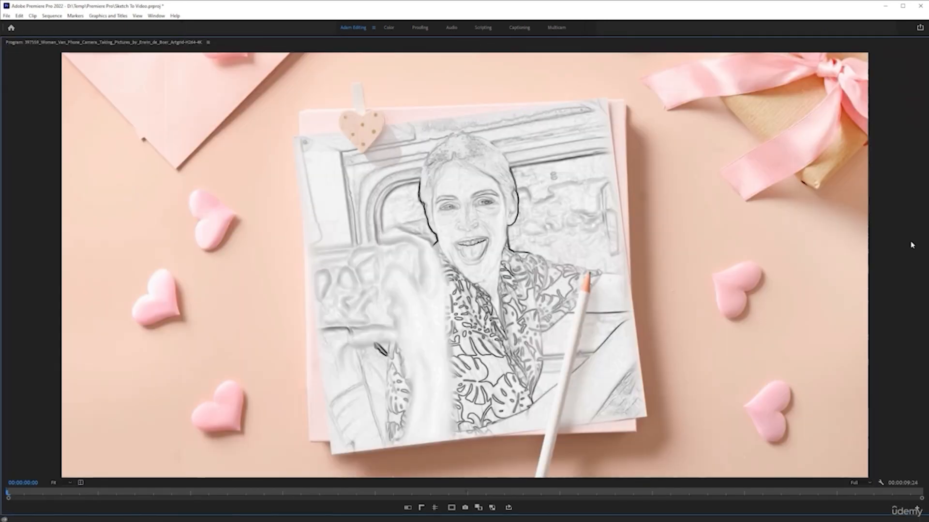
{"action": "key", "text": "space"}
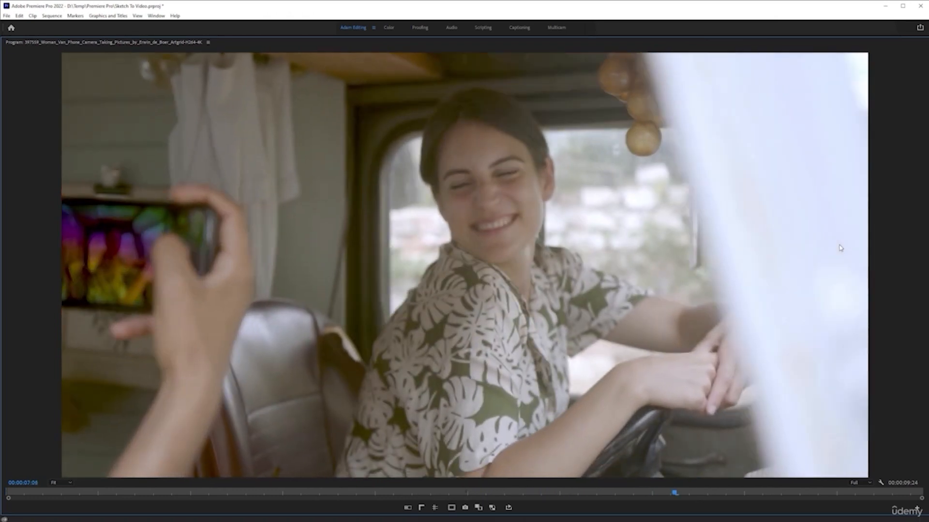
{"action": "key", "text": "space"}
{"action": "key", "text": "grave"}
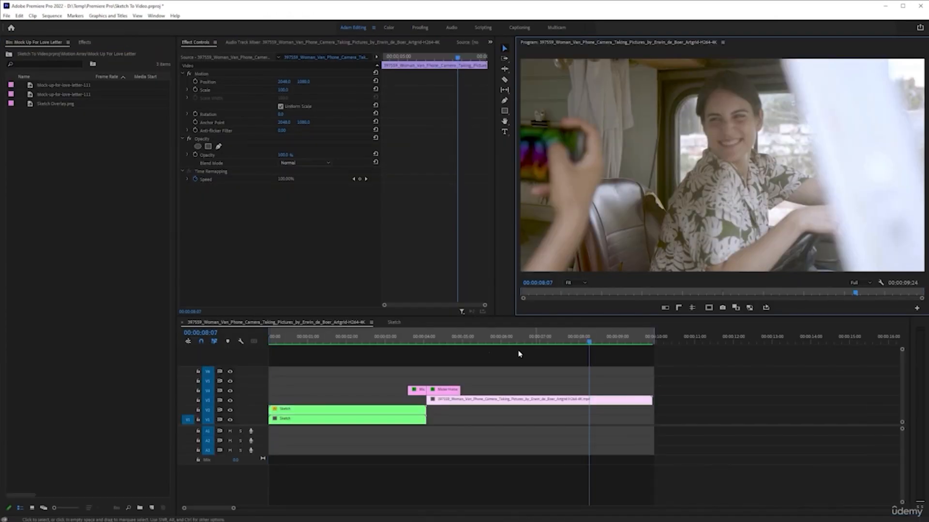
Play the sketch-to-video sequence and check the light leak's frame coverage from the 00:00:04:02 cut to 00:00:04:08
{"action": "mouse_move", "coordinate": [352, 341]}
{"action": "left_mouse_down"}
{"action": "mouse_move", "coordinate": [255, 341]}
{"action": "mouse_move", "coordinate": [354, 344]}
{"action": "left_mouse_up"}
{"action": "key", "text": "space"}
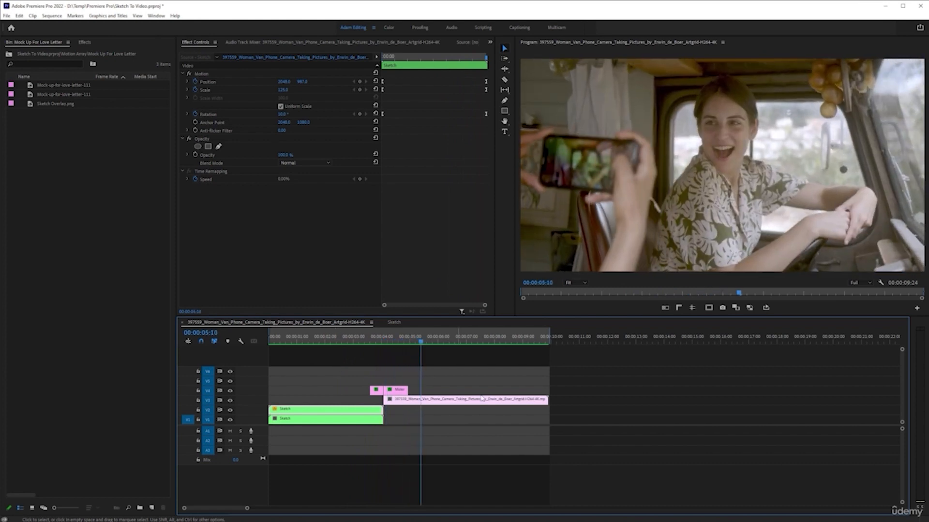
{"action": "left_click", "coordinate": [390, 343]}
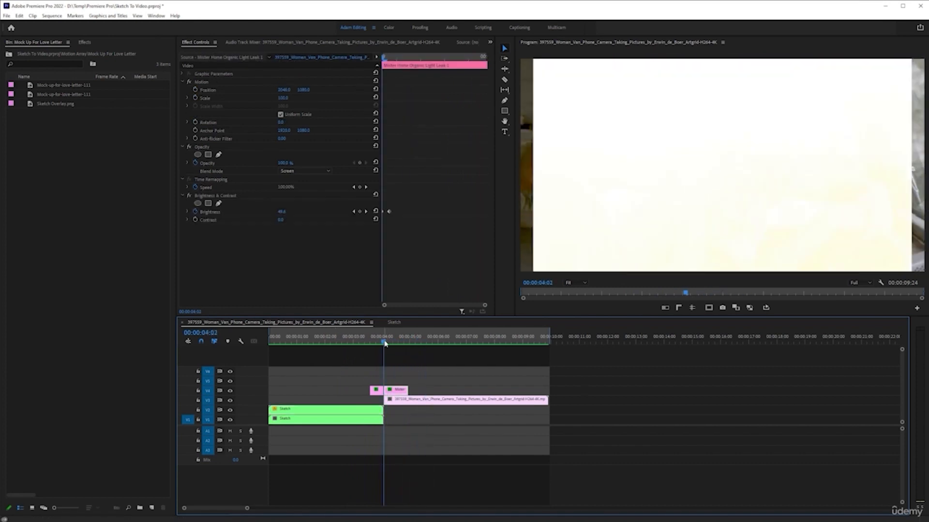
{"action": "left_click_drag", "start_coordinate": [390, 343], "coordinate": [391, 345]}
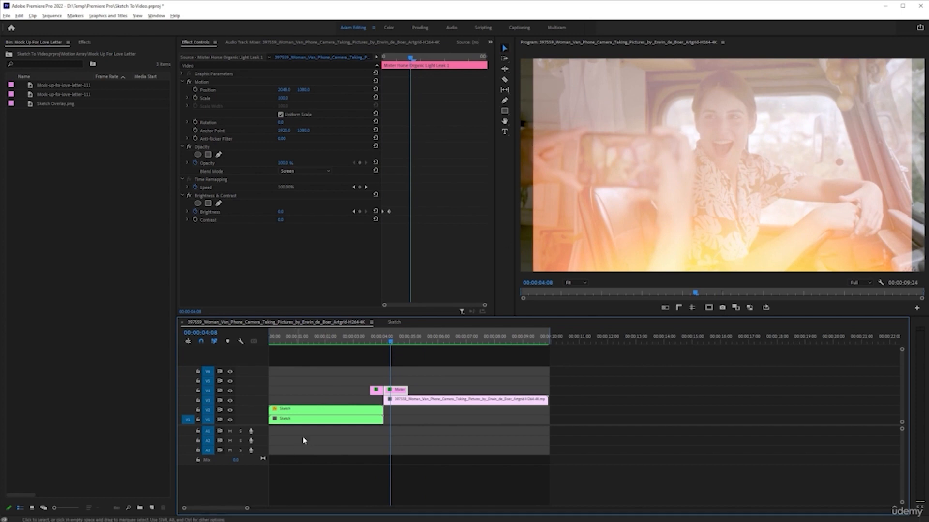
Scale up the Organic Light Leak 1 clip after the cut, checking at 00:00:04:05 that it fills the whole frame
{"action": "scroll", "coordinate": [303, 440], "scroll_direction": "up", "scroll_amount": 2}
{"action": "left_click_drag", "start_coordinate": [405, 345], "coordinate": [408, 343]}
{"action": "left_click", "coordinate": [376, 337]}
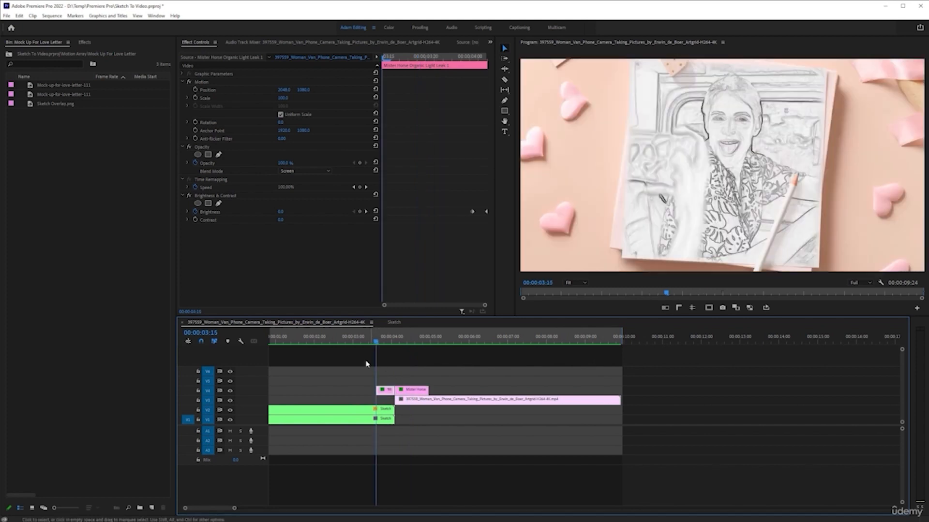
{"action": "left_click", "coordinate": [374, 412]}
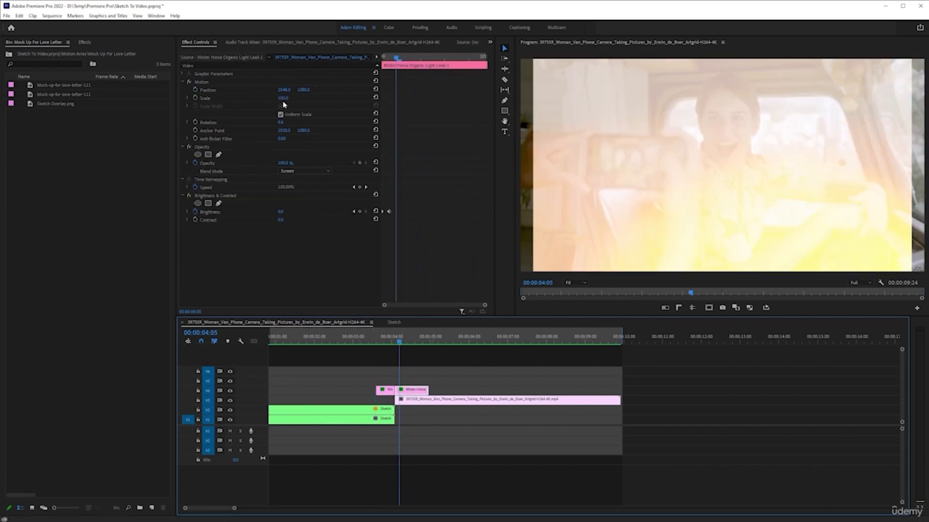
{"action": "left_click_drag", "start_coordinate": [284, 100], "coordinate": [291, 100]}
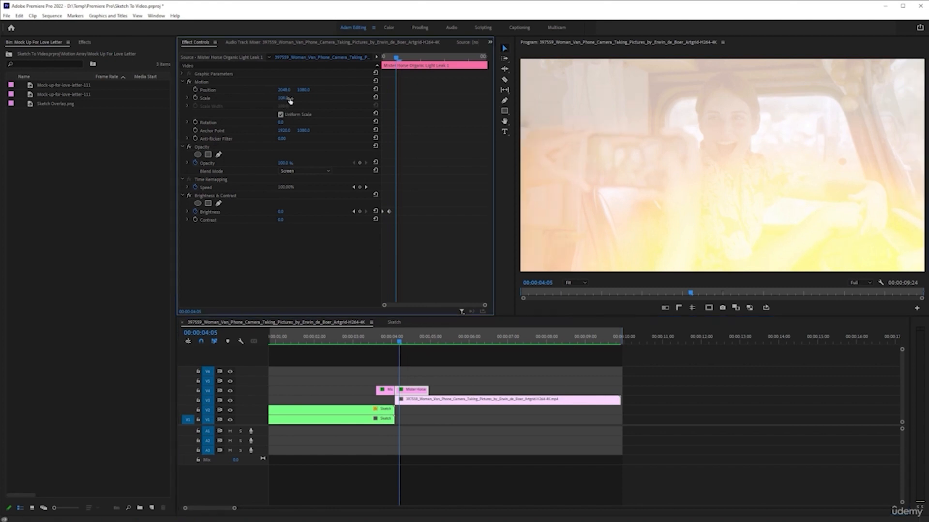
Scale up the Organic Light Leak 1 clip before the cut, using the frame at 00:00:03:21 as reference
{"action": "left_click", "coordinate": [378, 338]}
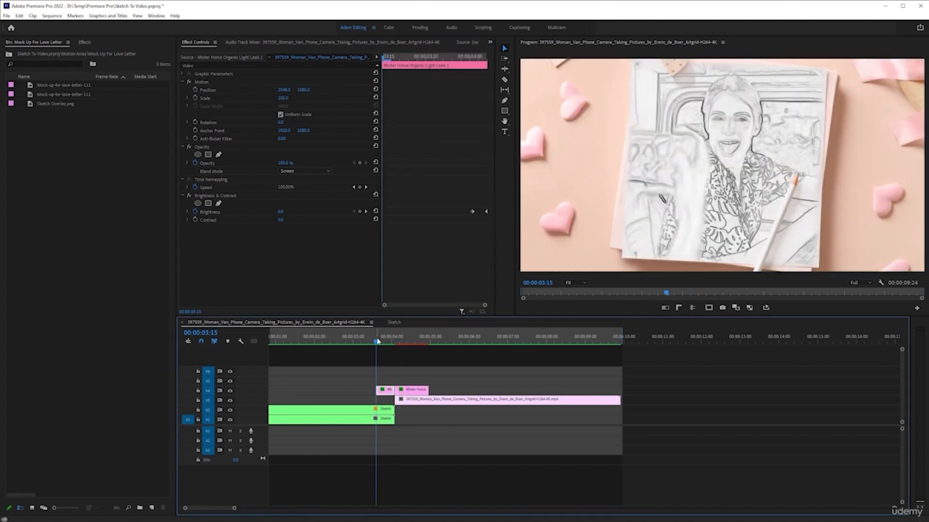
{"action": "left_click", "coordinate": [386, 340]}
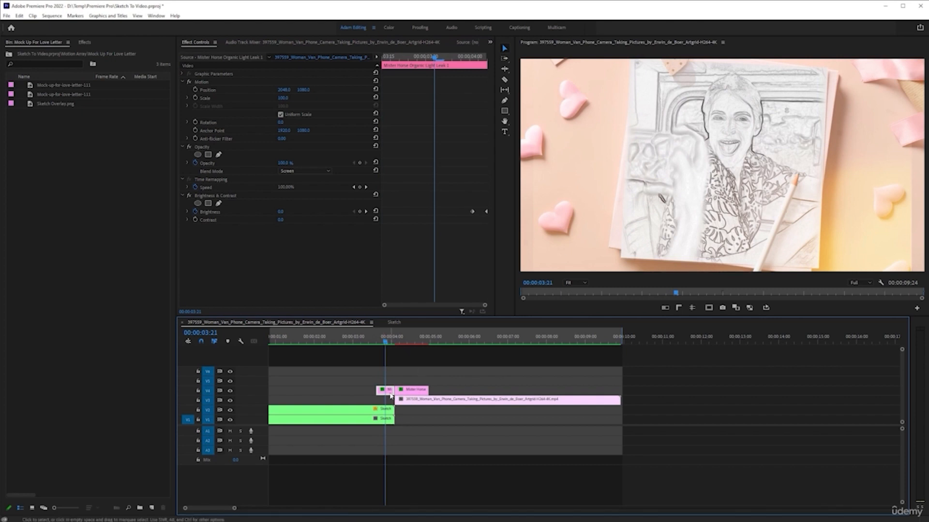
{"action": "left_click", "coordinate": [287, 99]}
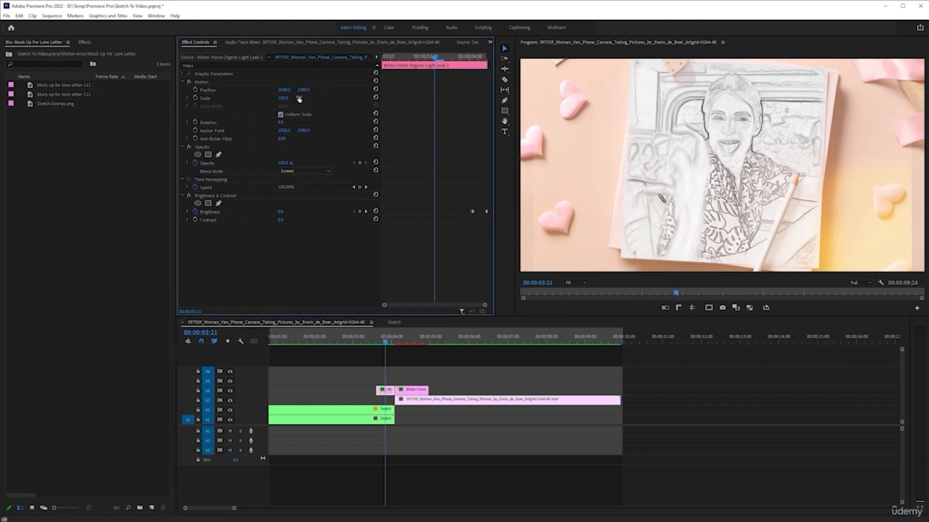
{"action": "left_click_drag", "start_coordinate": [346, 99], "coordinate": [409, 94]}
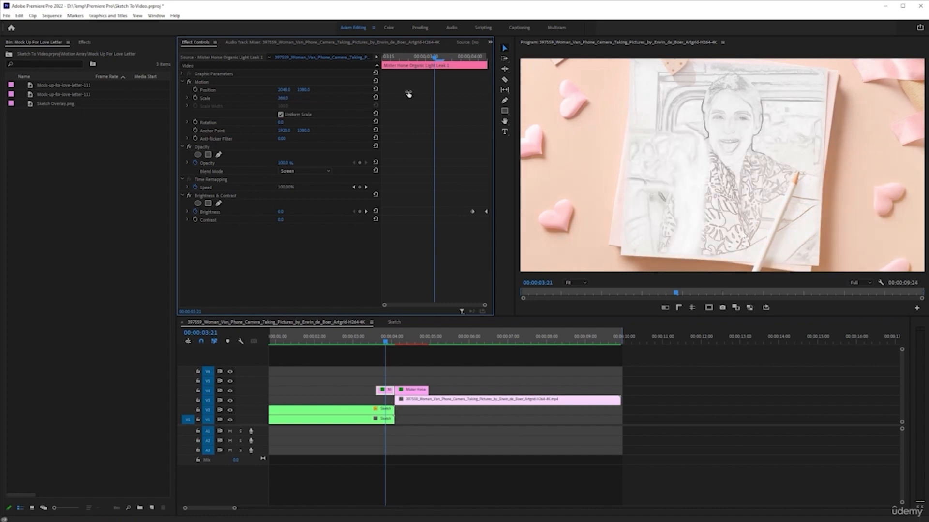
Render the rescaled light leak section and play back the transition from the sketch to the live footage
{"action": "left_click", "coordinate": [358, 345]}
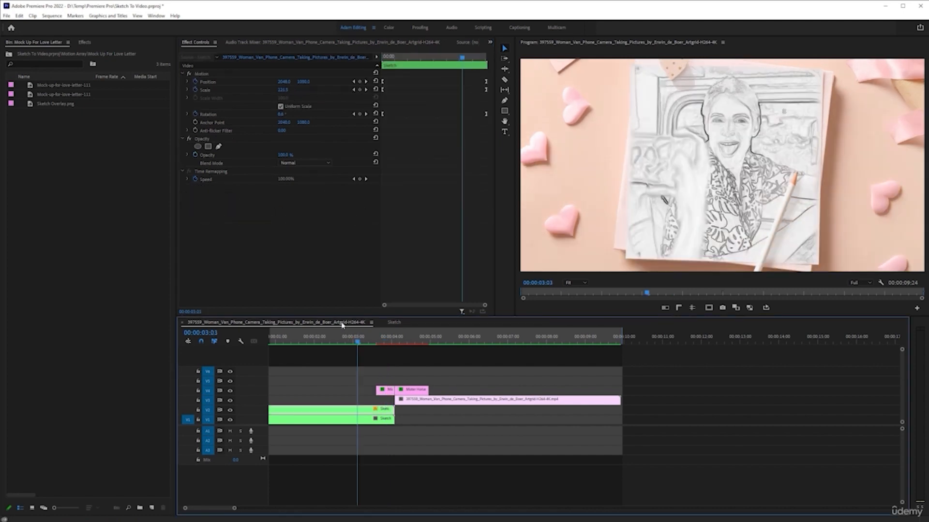
{"action": "key", "text": "Return"}
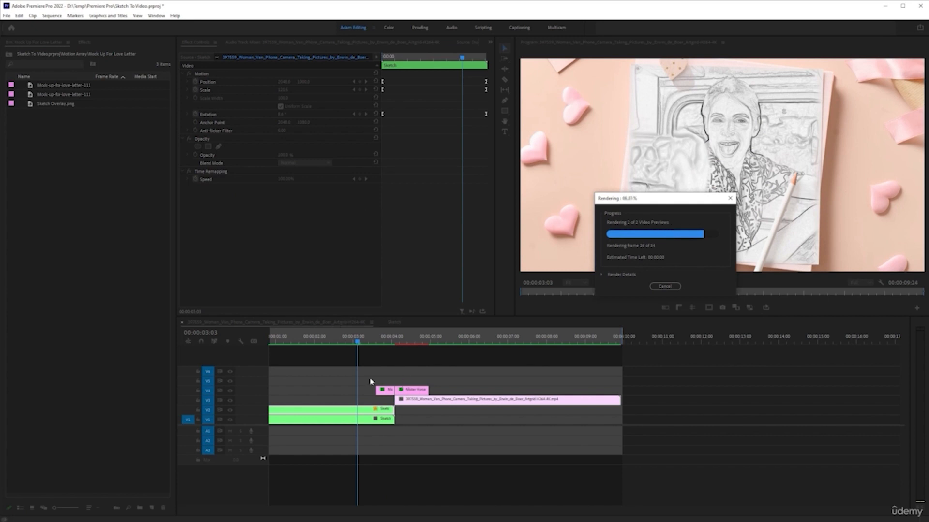
{"action": "left_click", "coordinate": [345, 342]}
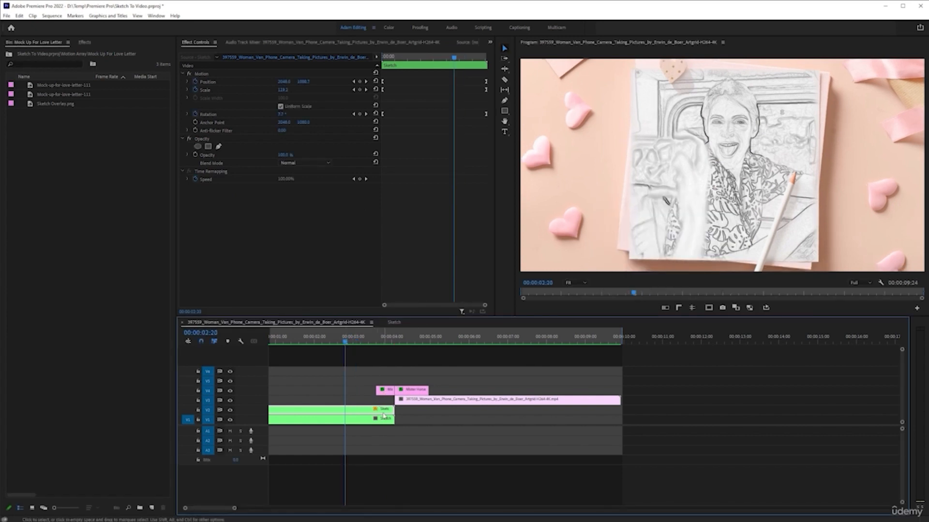
{"action": "scroll", "coordinate": [378, 402], "scroll_direction": "up", "scroll_amount": 6}
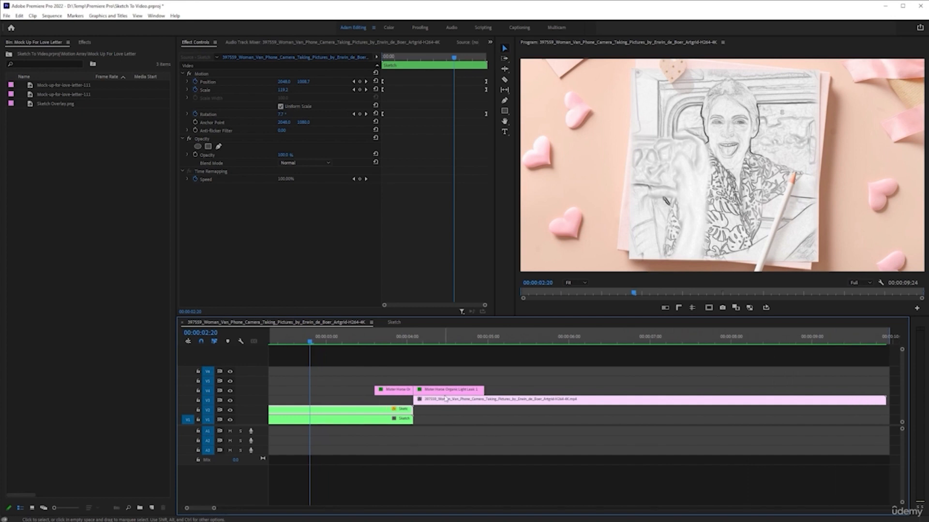
{"action": "scroll", "coordinate": [445, 399], "scroll_direction": "down", "scroll_amount": 6}
{"action": "key", "text": "space"}
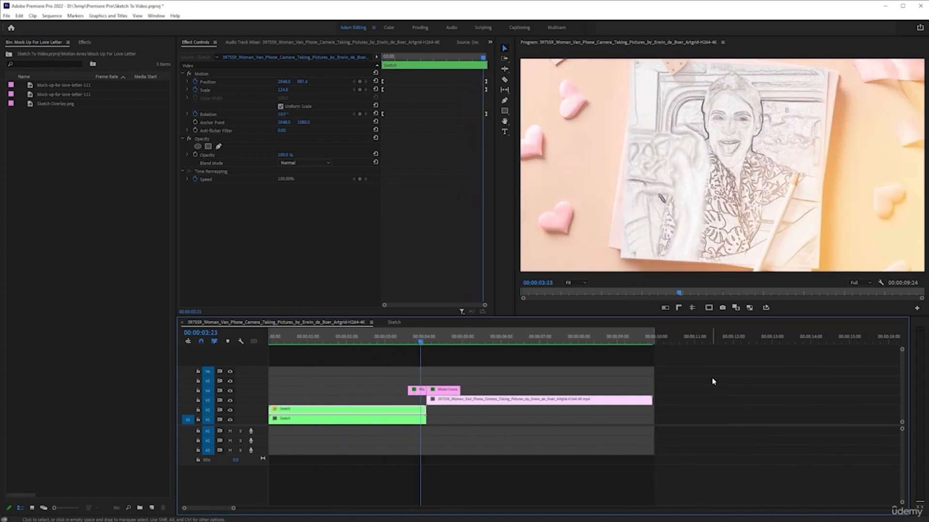